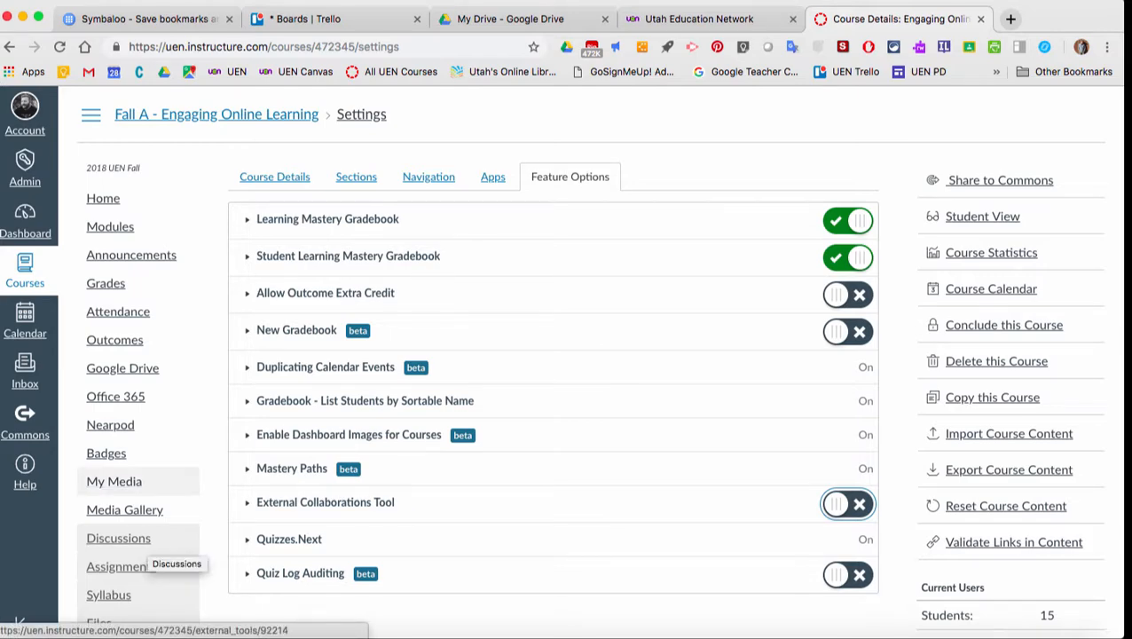
- Start a new quiz/test from the course's assignments and name it "Example of Quizzes Next"
{"action": "scroll", "coordinate": [124, 515], "scroll_direction": "down", "scroll_amount": 5}
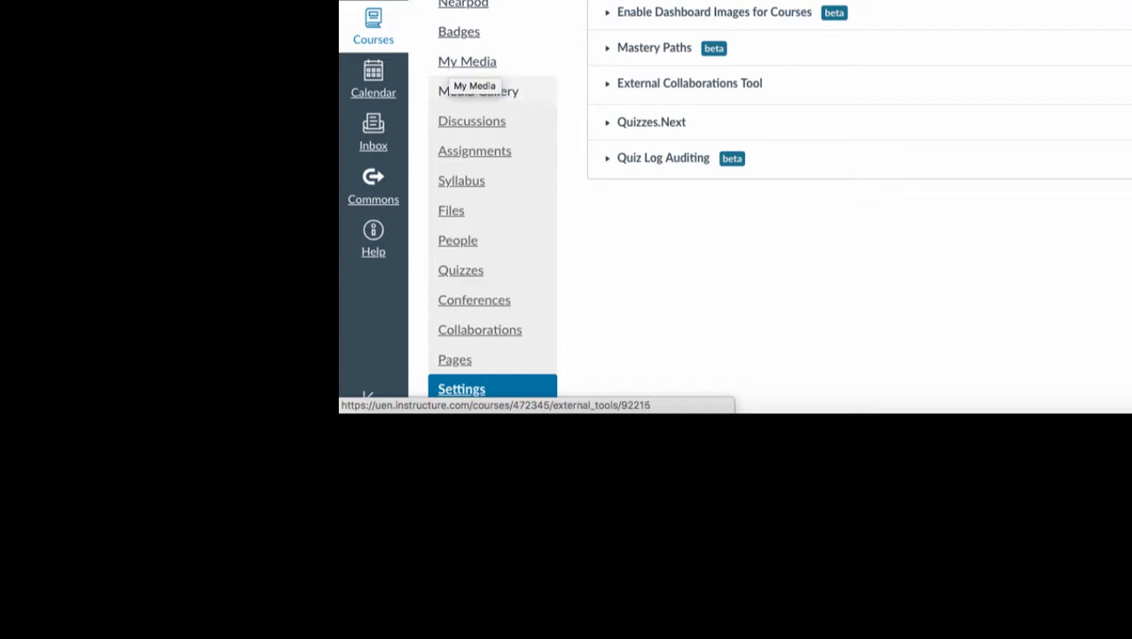
{"action": "left_click", "coordinate": [497, 152]}
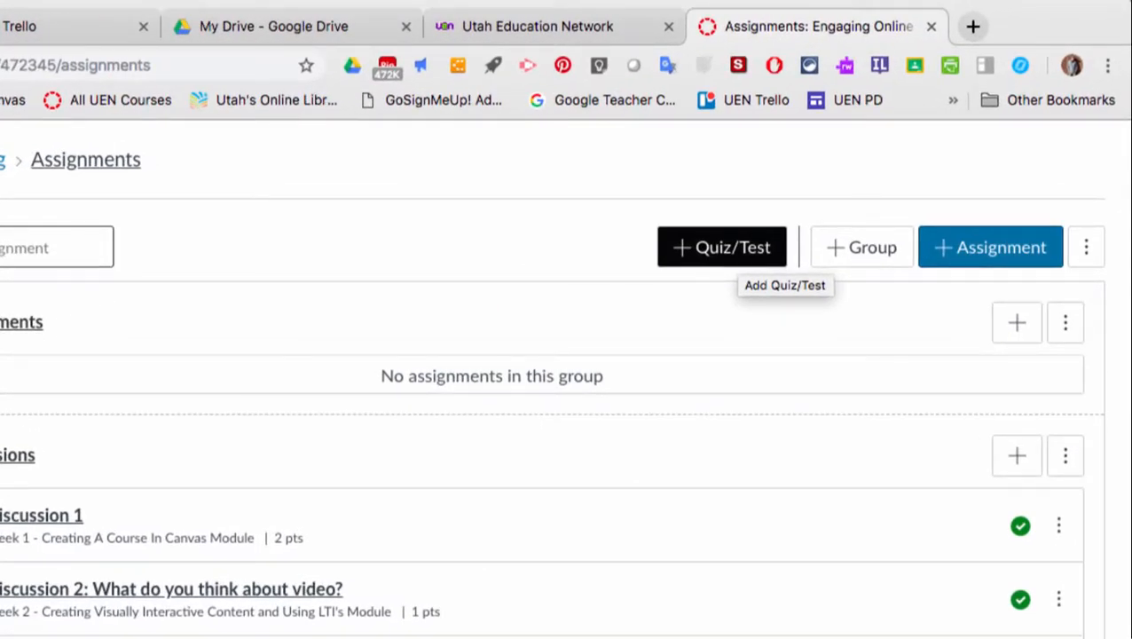
{"action": "left_click", "coordinate": [721, 246]}
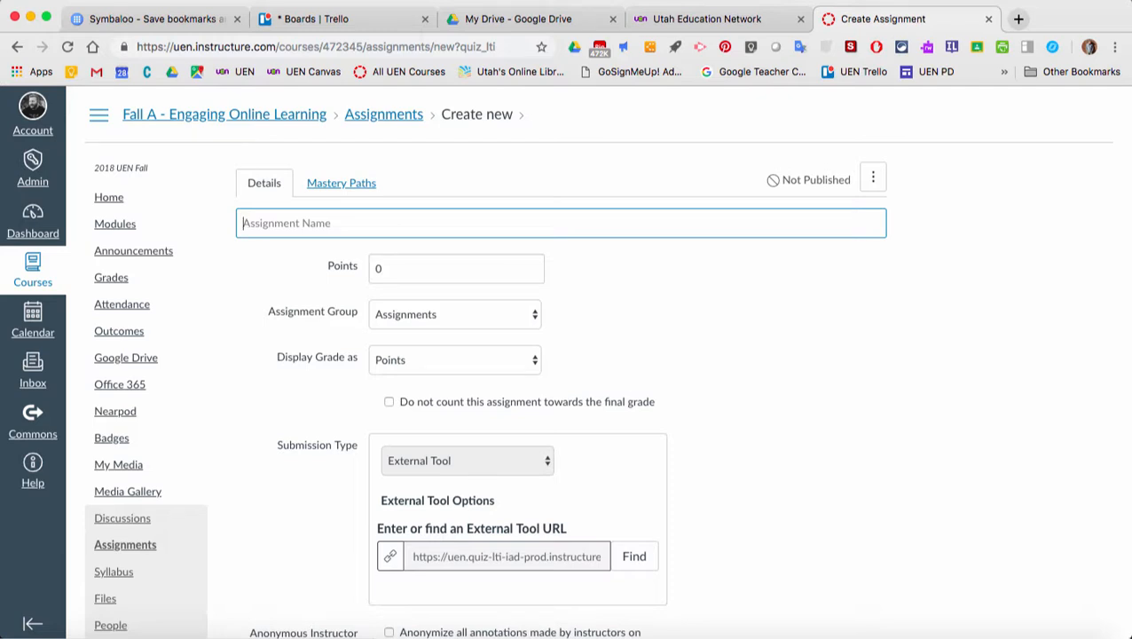
{"action": "type", "text": "Example of Quizzes "}
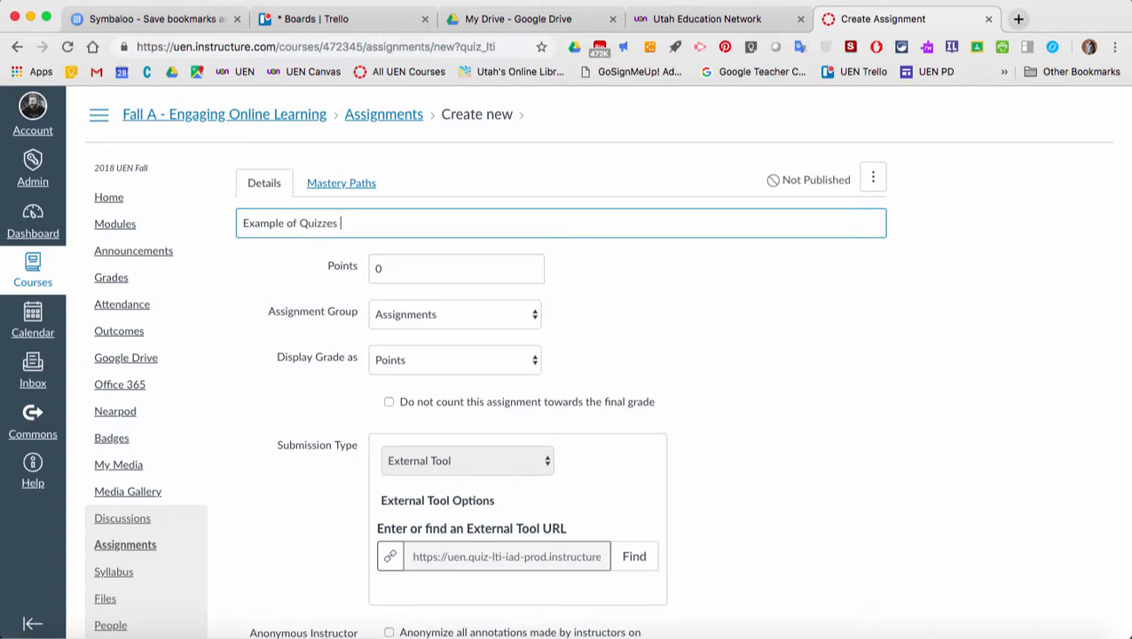
{"action": "type", "text": "Next"}
- Set the quiz's assignment group to Assignments and its grade display to Points
{"action": "scroll", "coordinate": [607, 361], "scroll_direction": "down", "scroll_amount": 1}
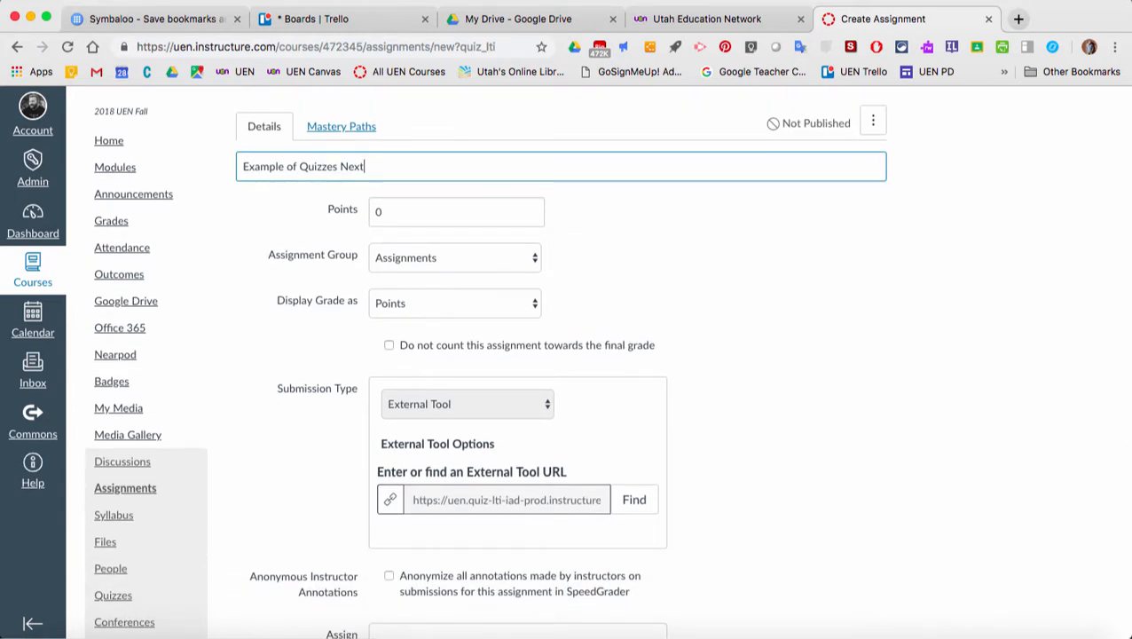
{"action": "scroll", "coordinate": [607, 361], "scroll_direction": "down", "scroll_amount": 2}
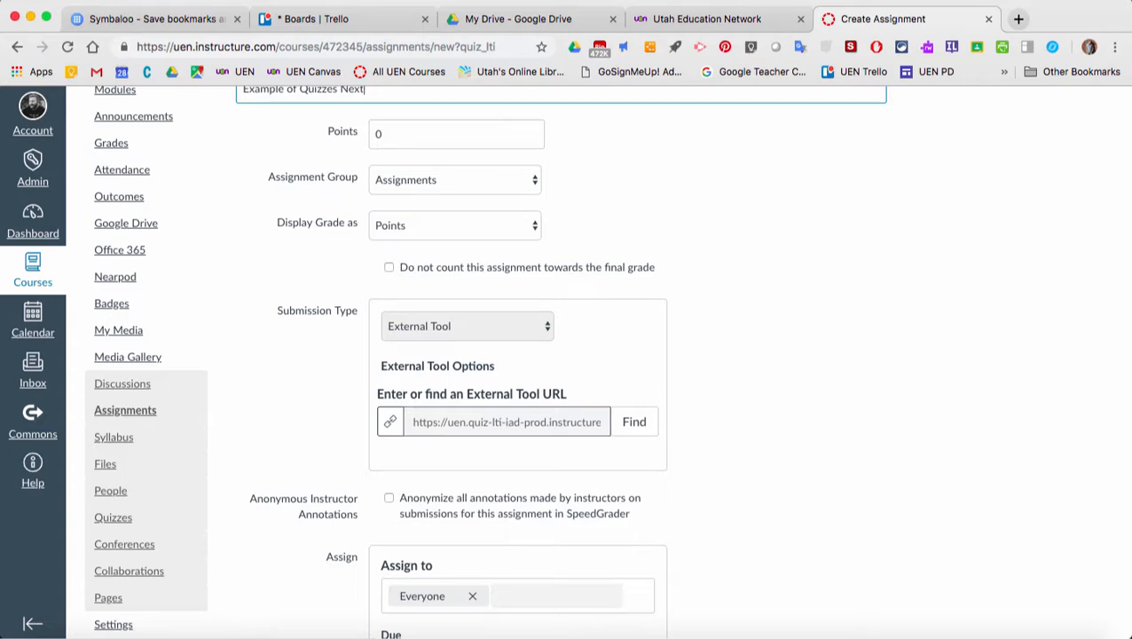
{"action": "left_click", "coordinate": [454, 179]}
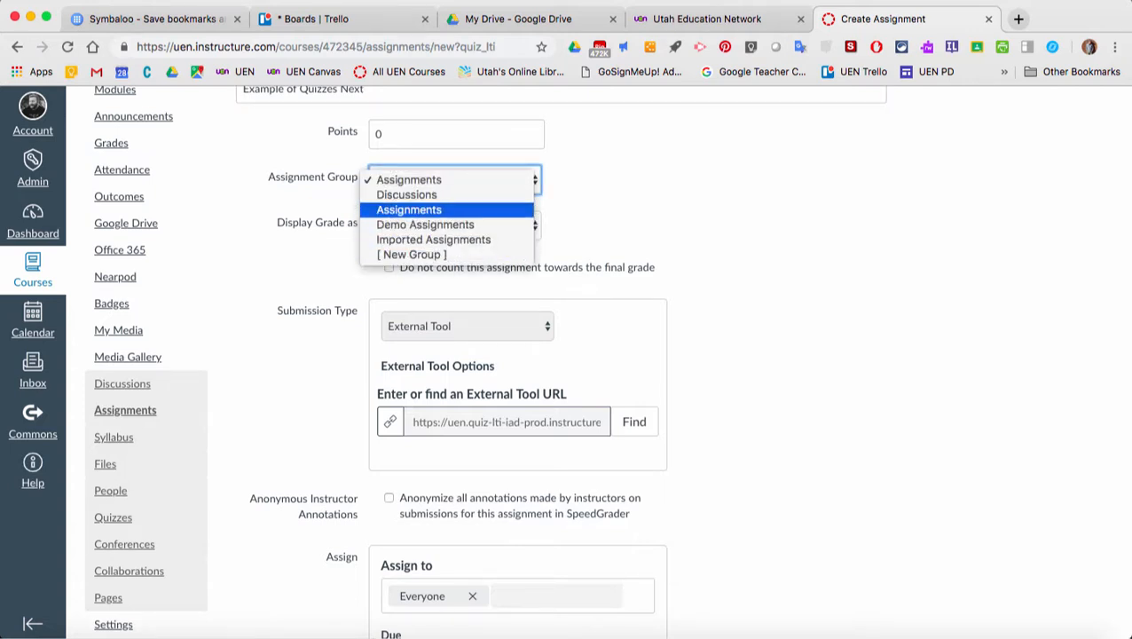
{"action": "key", "text": "Return"}
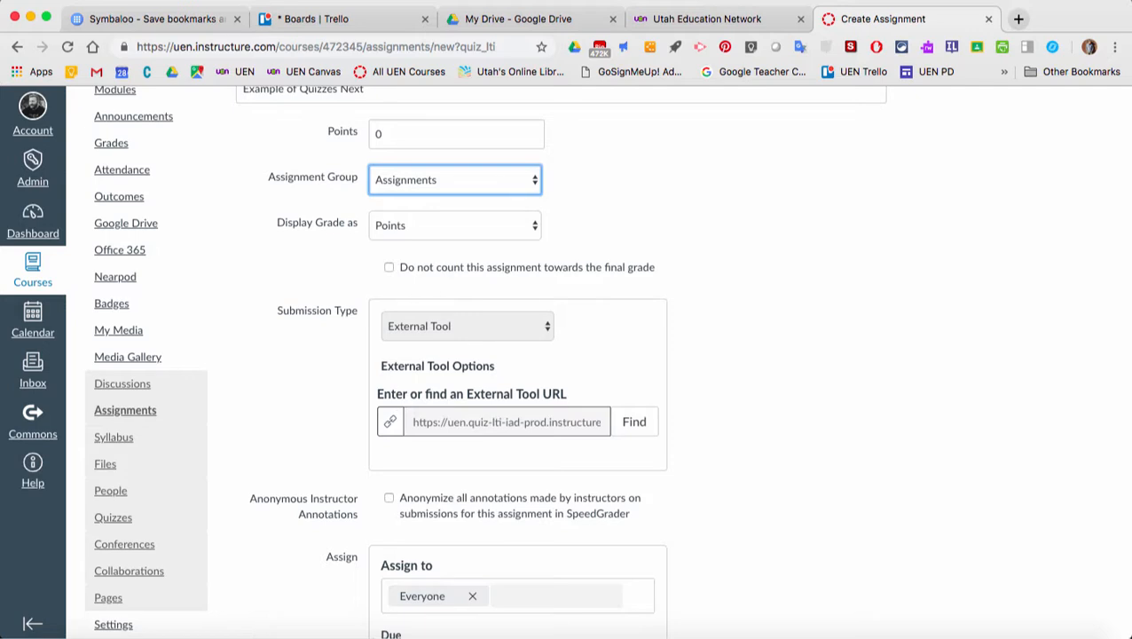
{"action": "key", "text": "Tab"}
{"action": "key", "text": "space"}
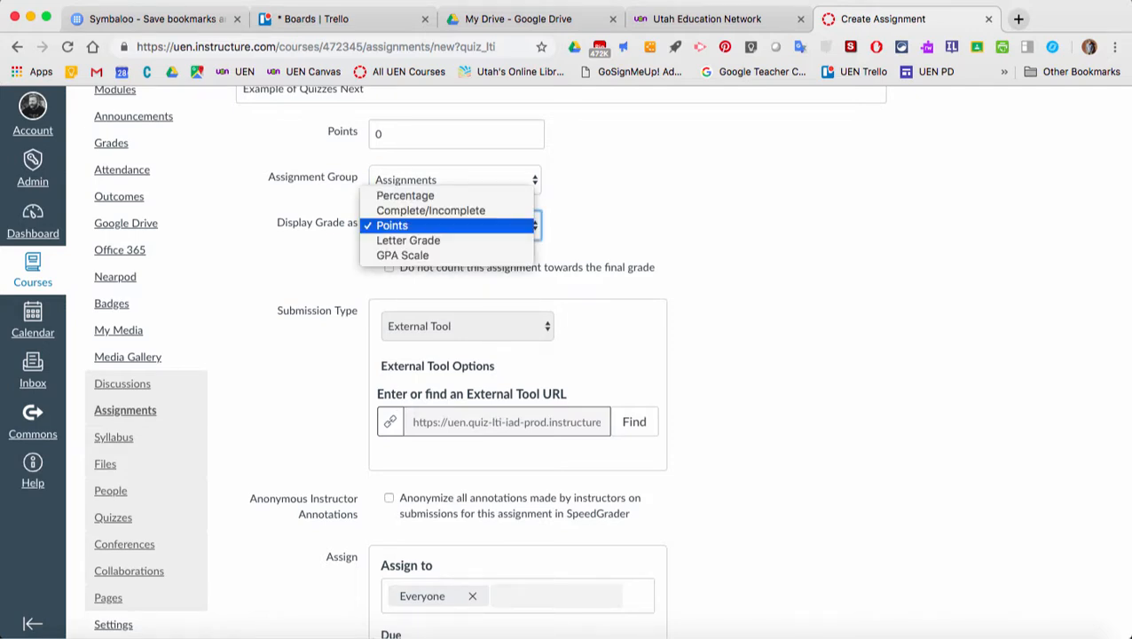
{"action": "key", "text": "Up"}
{"action": "key", "text": "Up"}
{"action": "key", "text": "Down"}
{"action": "key", "text": "Down"}
{"action": "key", "text": "Down"}
{"action": "key", "text": "Up"}
{"action": "key", "text": "Return"}
- Save the new quiz assignment without publishing it
{"action": "scroll", "coordinate": [419, 245], "scroll_direction": "down", "scroll_amount": 2}
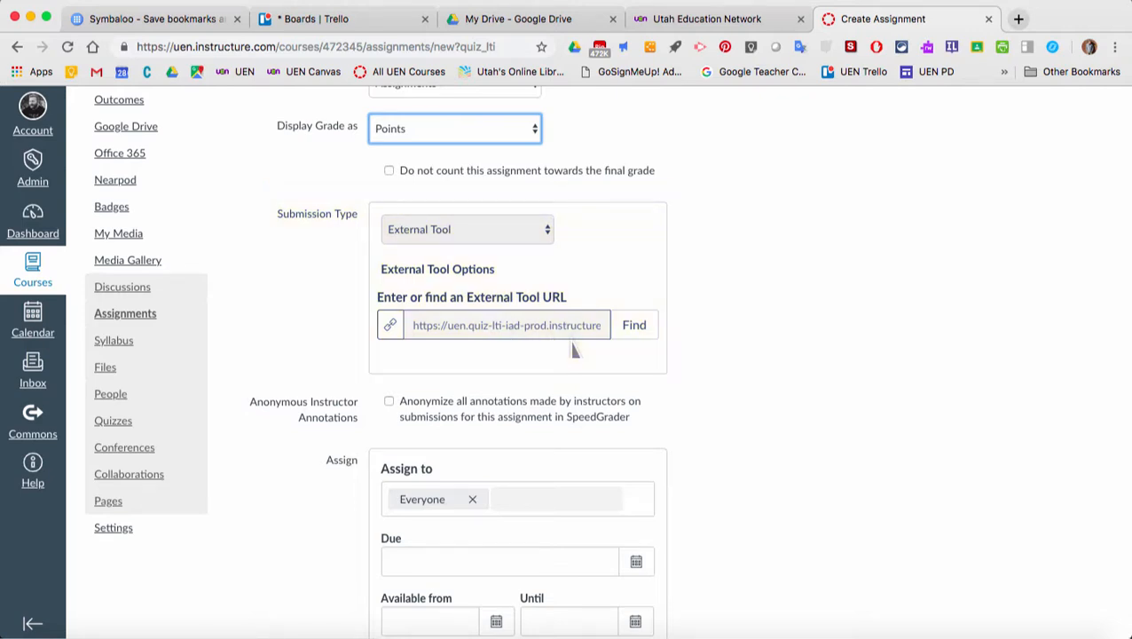
{"action": "scroll", "coordinate": [607, 360], "scroll_direction": "down", "scroll_amount": 5}
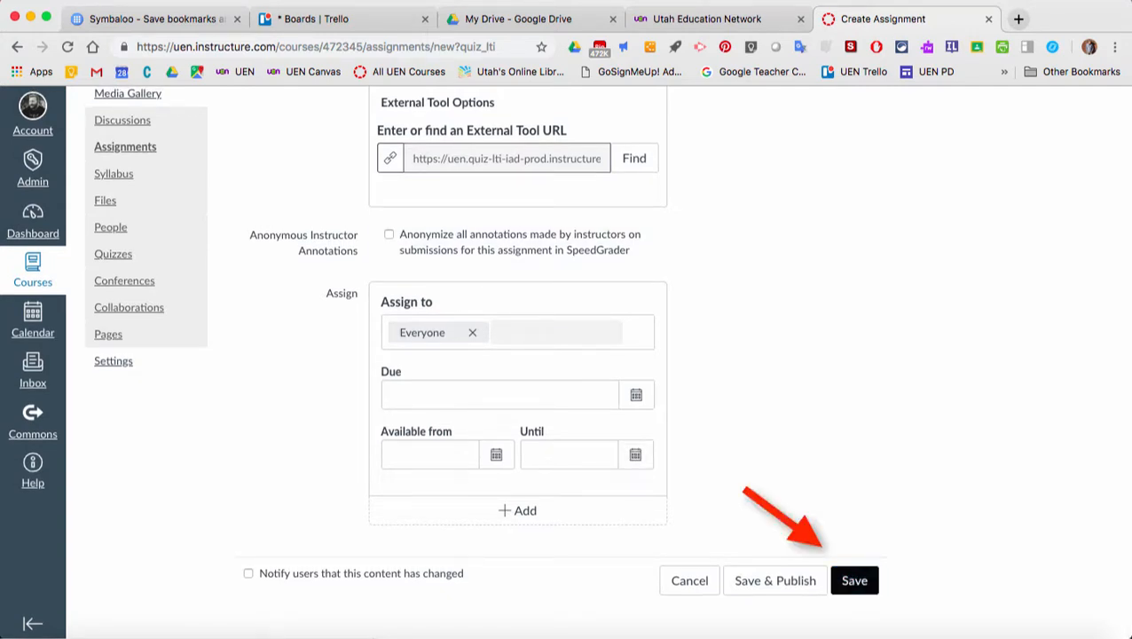
{"action": "left_click", "coordinate": [854, 580]}
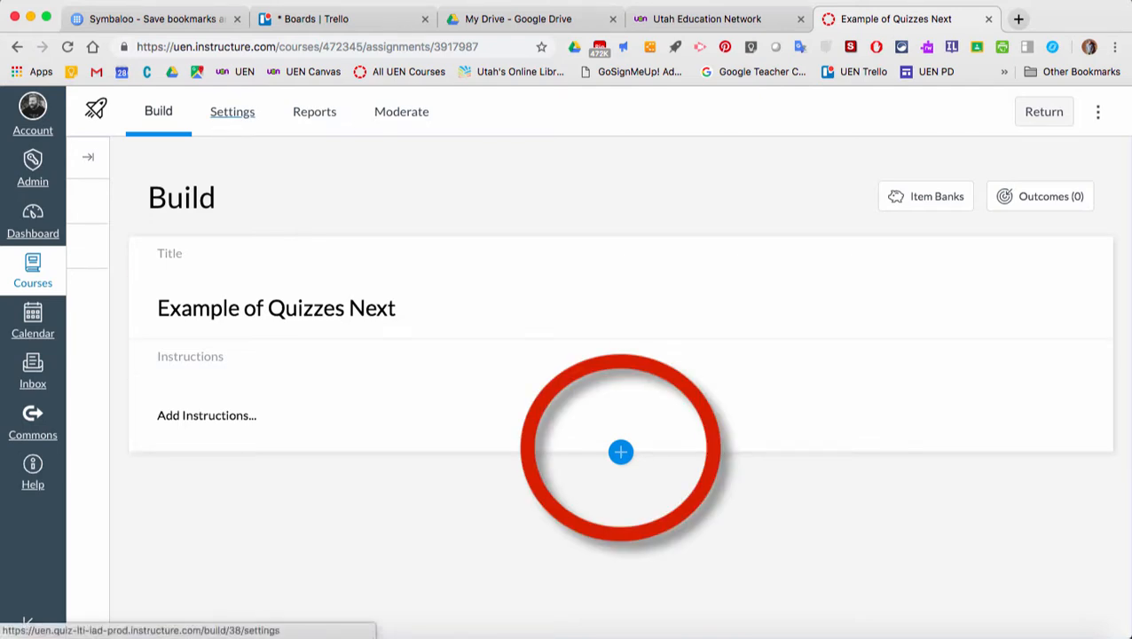
- In the quiz's delivery settings, turn on shuffled questions and one question at a time with backtracking allowed
{"action": "left_click", "coordinate": [233, 111]}
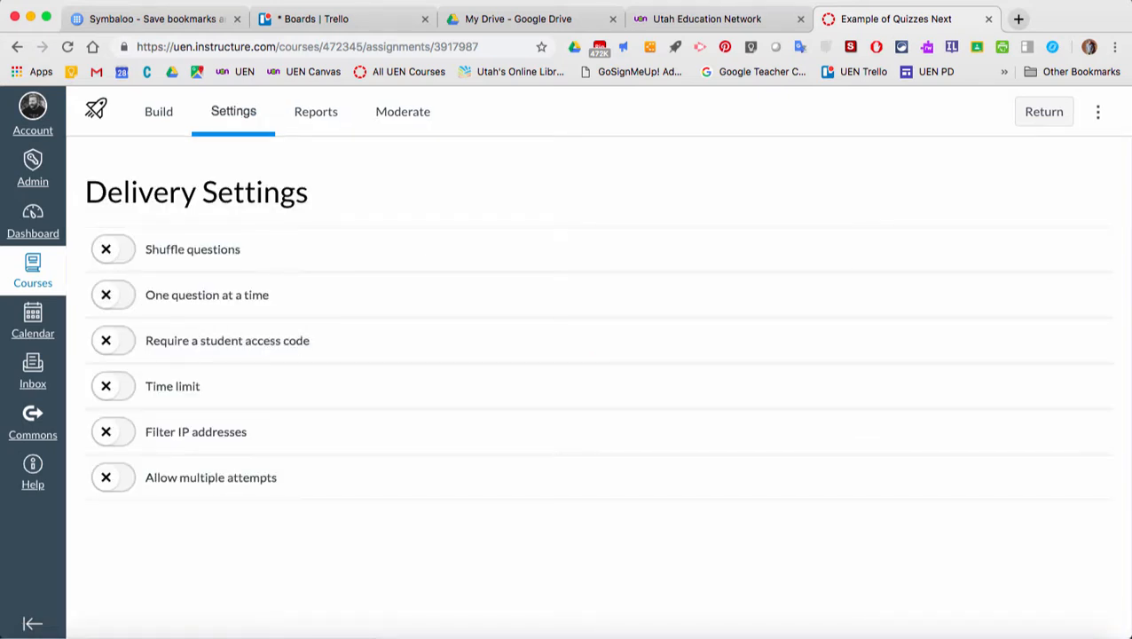
{"action": "left_click", "coordinate": [112, 249]}
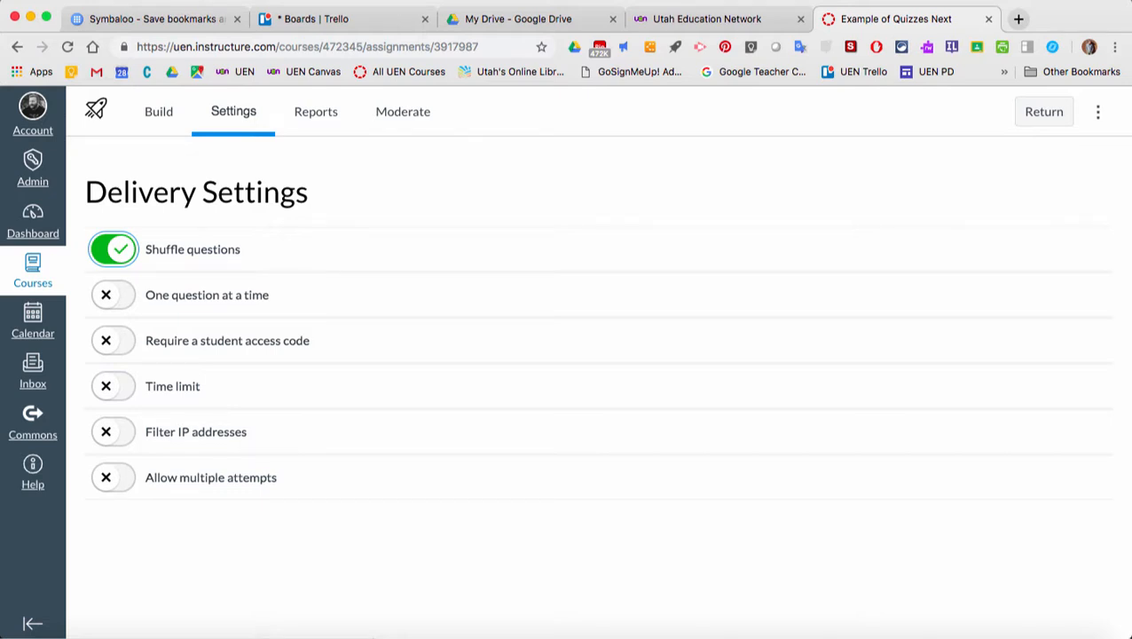
{"action": "left_click", "coordinate": [113, 295]}
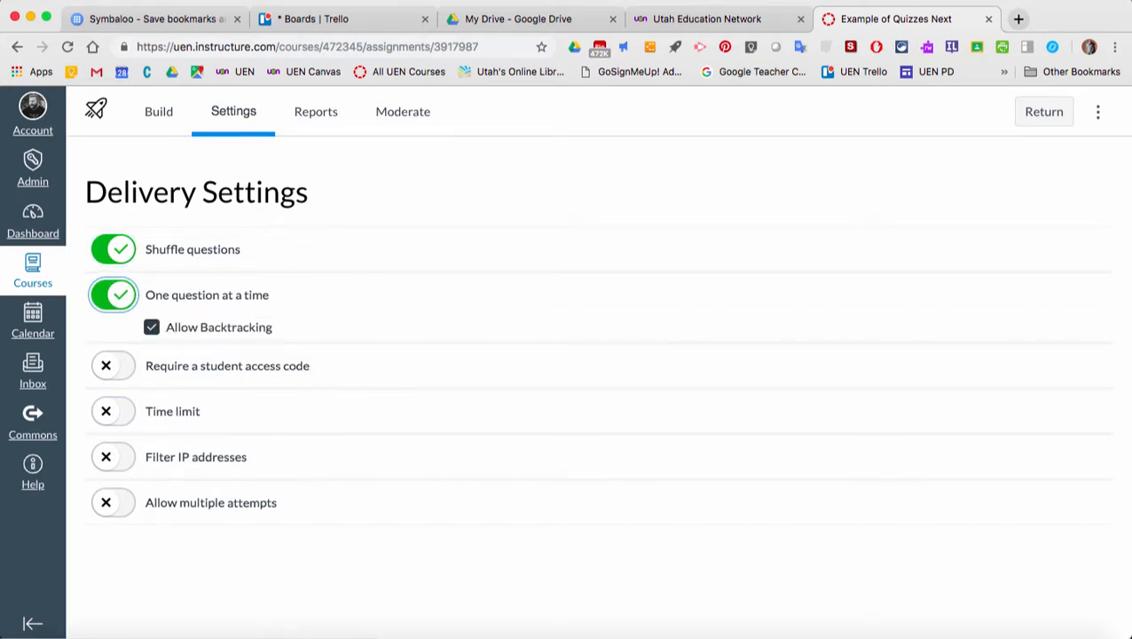
{"action": "left_click", "coordinate": [152, 328]}
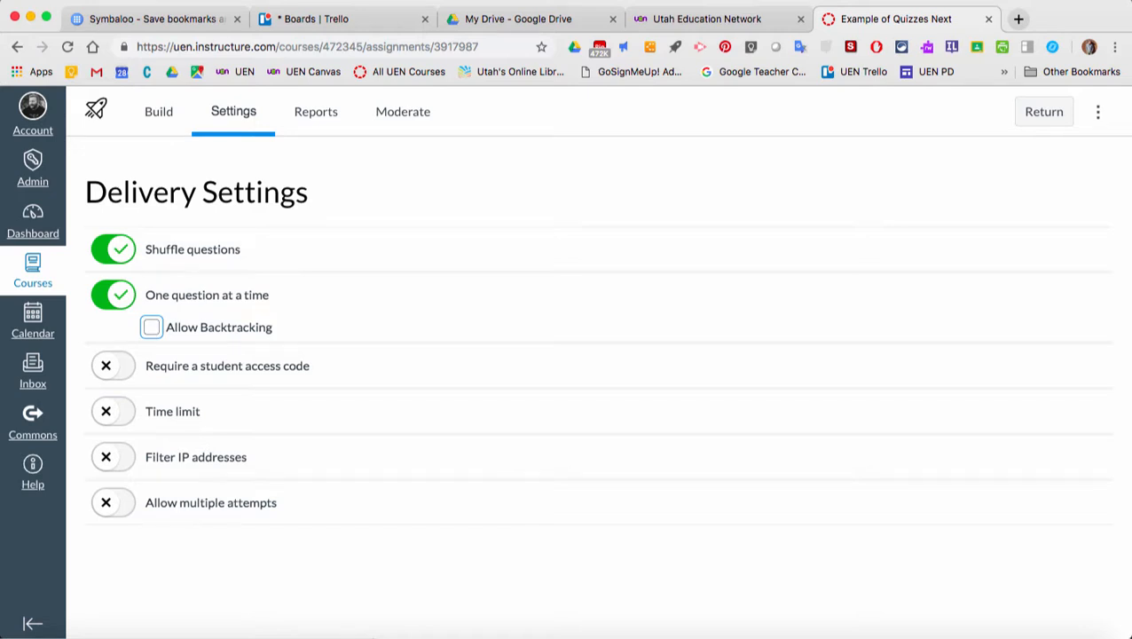
{"action": "key", "text": "space"}
- Turn on multiple attempts in the delivery settings
{"action": "key", "text": "Tab"}
{"action": "key", "text": "Tab"}
{"action": "key", "text": "Tab"}
{"action": "key", "text": "Tab"}
{"action": "key", "text": "space"}
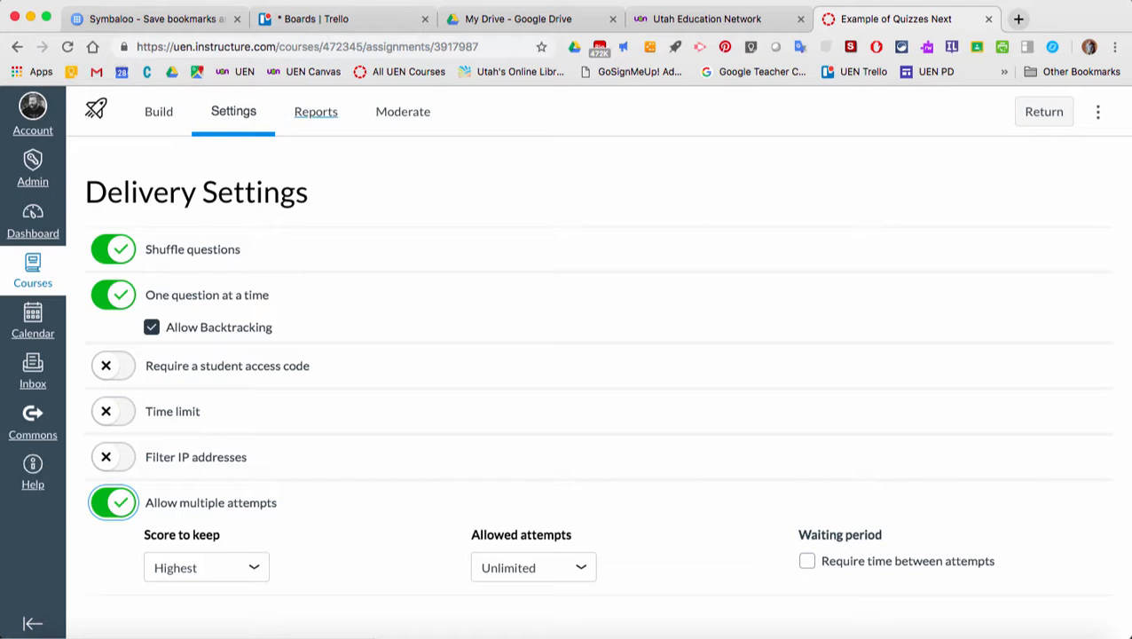
- Review the quiz's available reports and the student list for moderation
{"action": "left_click", "coordinate": [315, 110]}
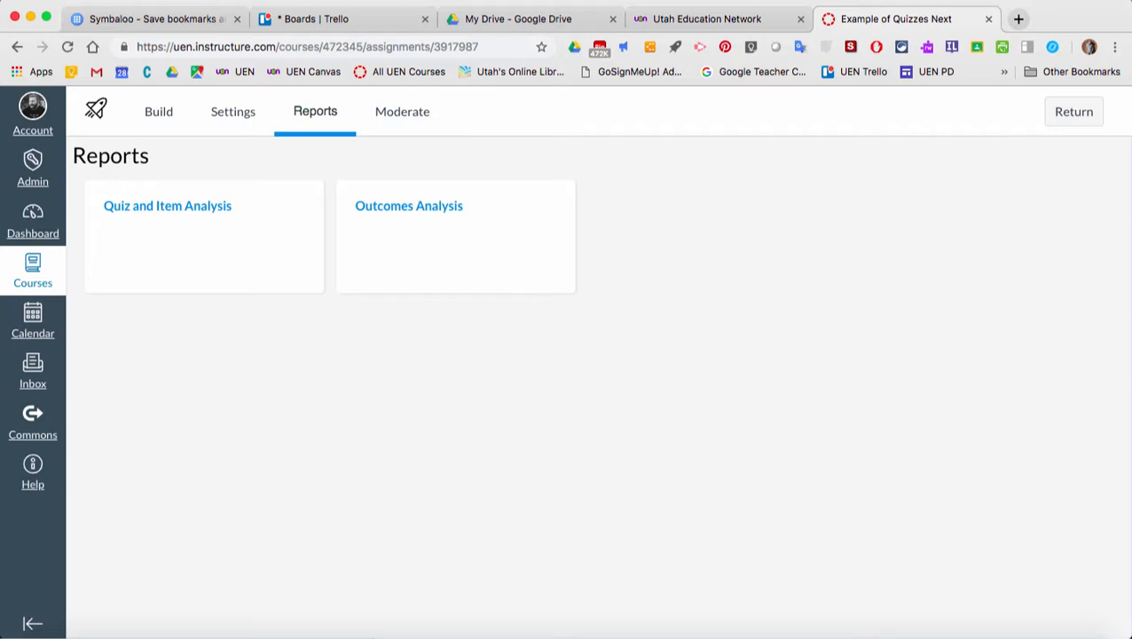
{"action": "left_click", "coordinate": [401, 111]}
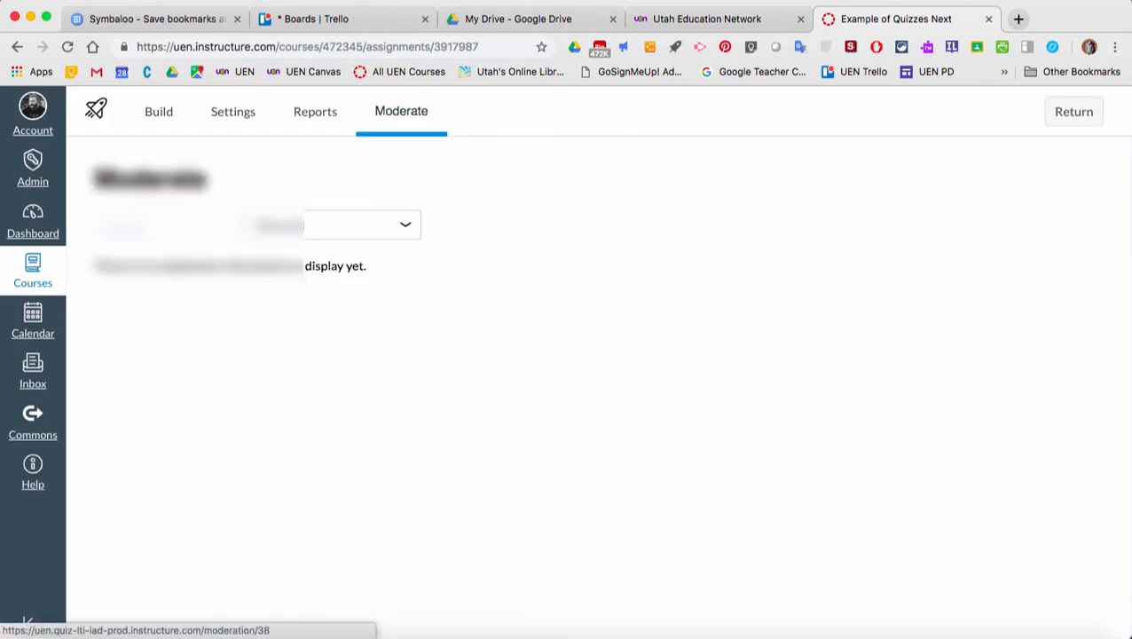
{"action": "scroll", "coordinate": [612, 386], "scroll_direction": "down", "scroll_amount": 10}
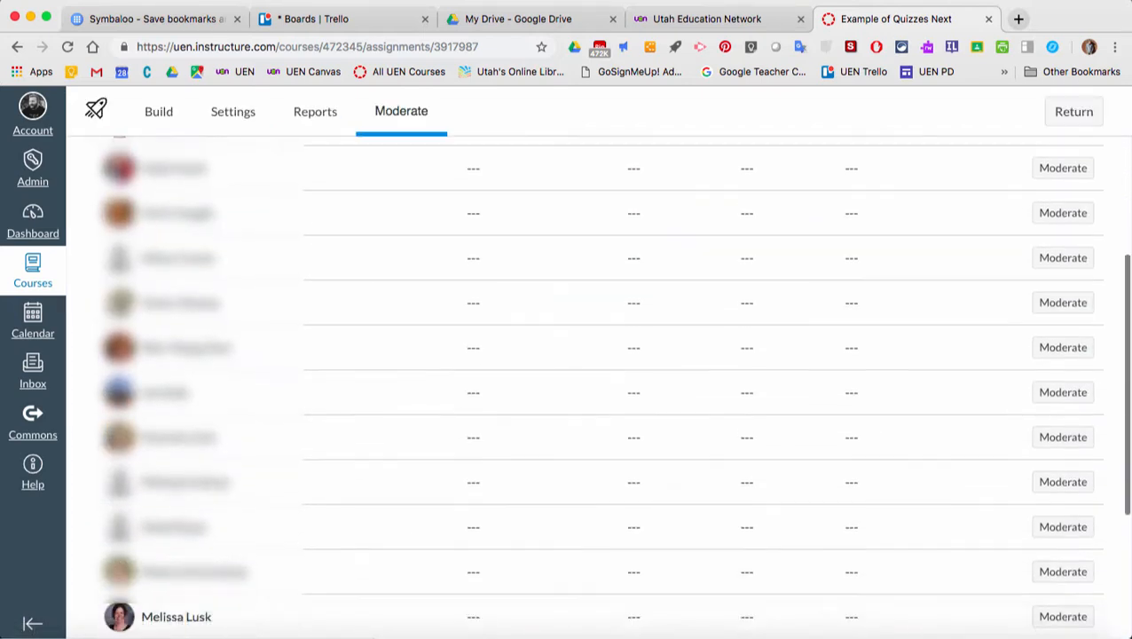
{"action": "scroll", "coordinate": [612, 386], "scroll_direction": "up", "scroll_amount": 10}
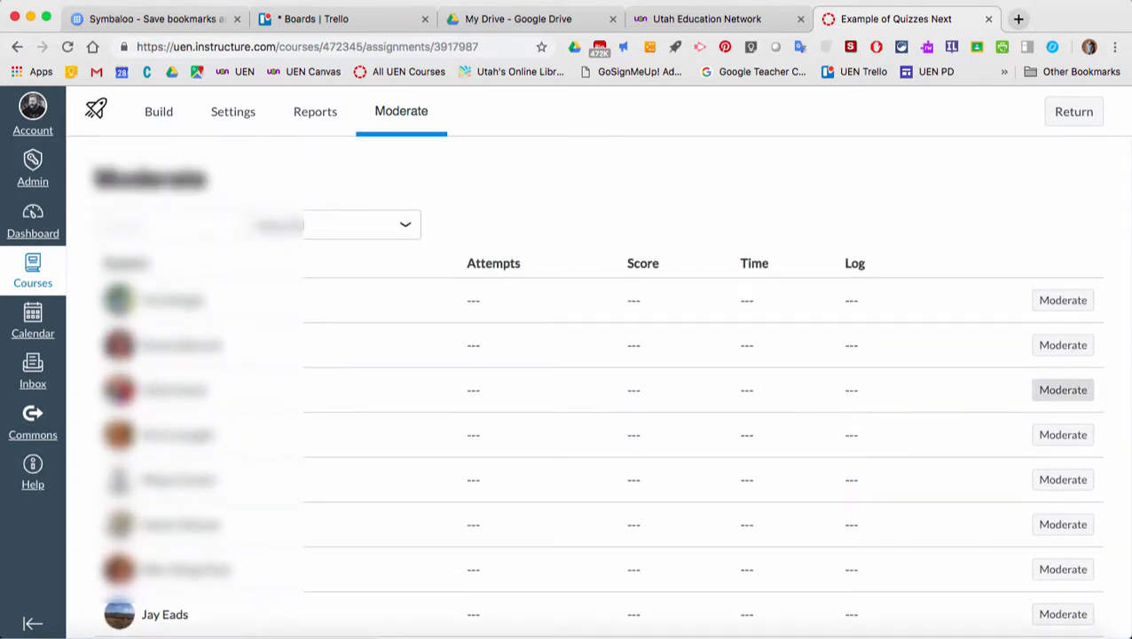
- Return to the quiz build page, view the item banks, and close them again
{"action": "left_click", "coordinate": [159, 111]}
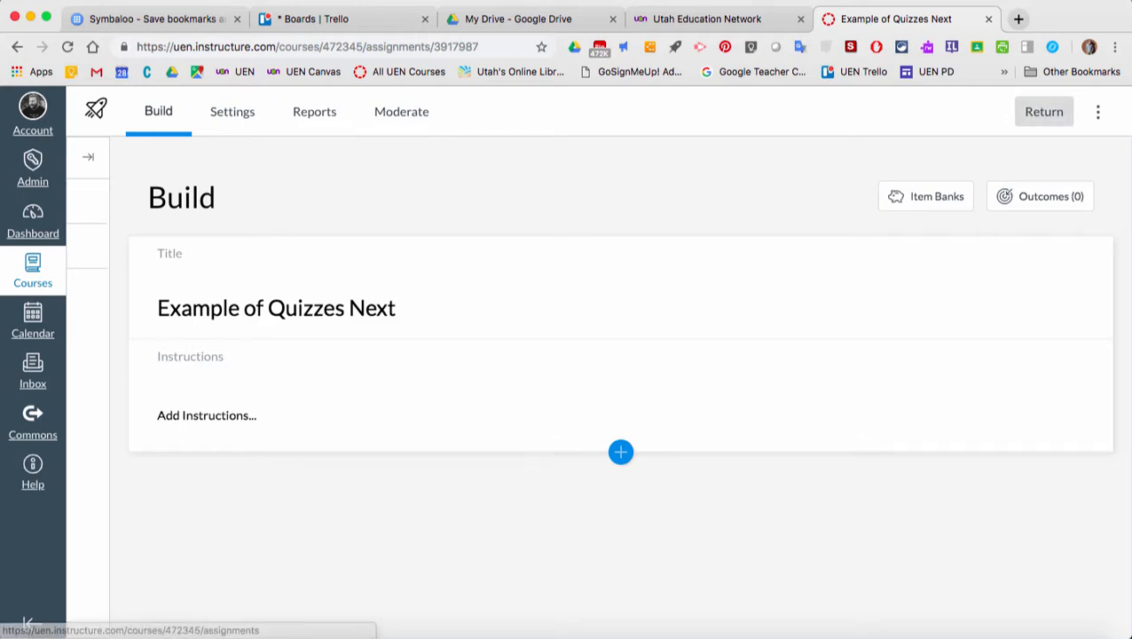
{"action": "left_click", "coordinate": [1097, 111]}
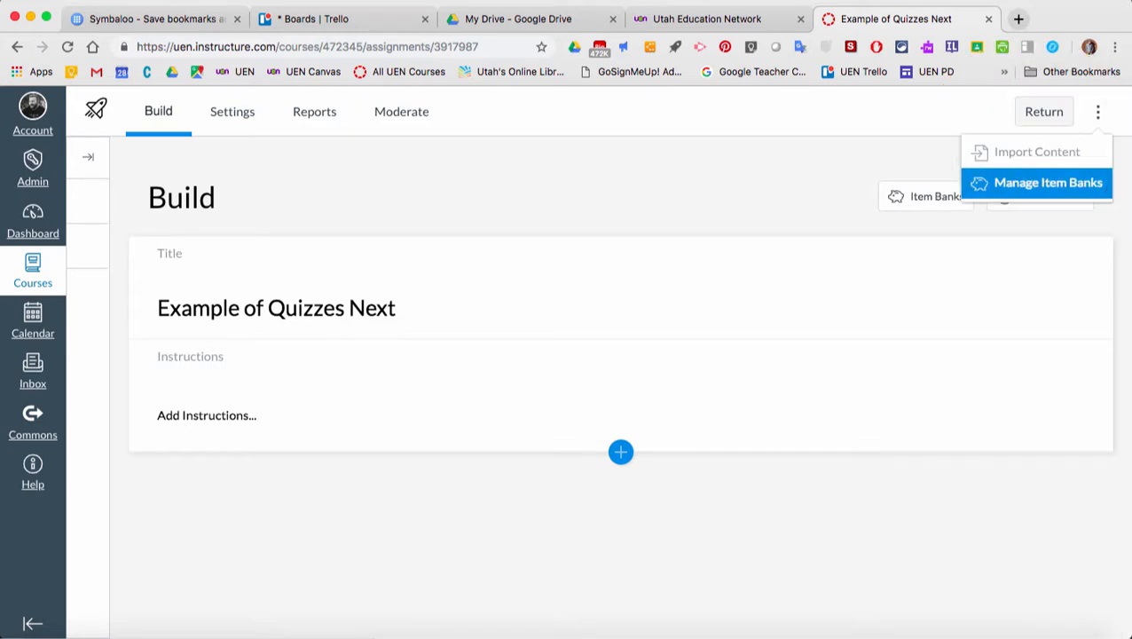
{"action": "key", "text": "Return"}
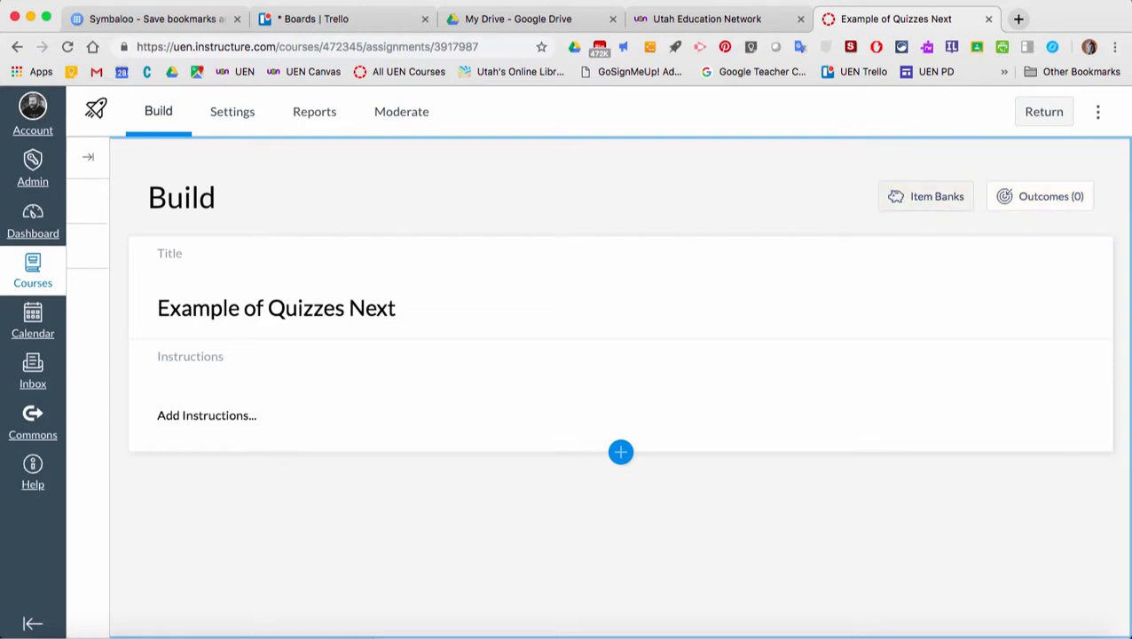
{"action": "key", "text": "Return"}
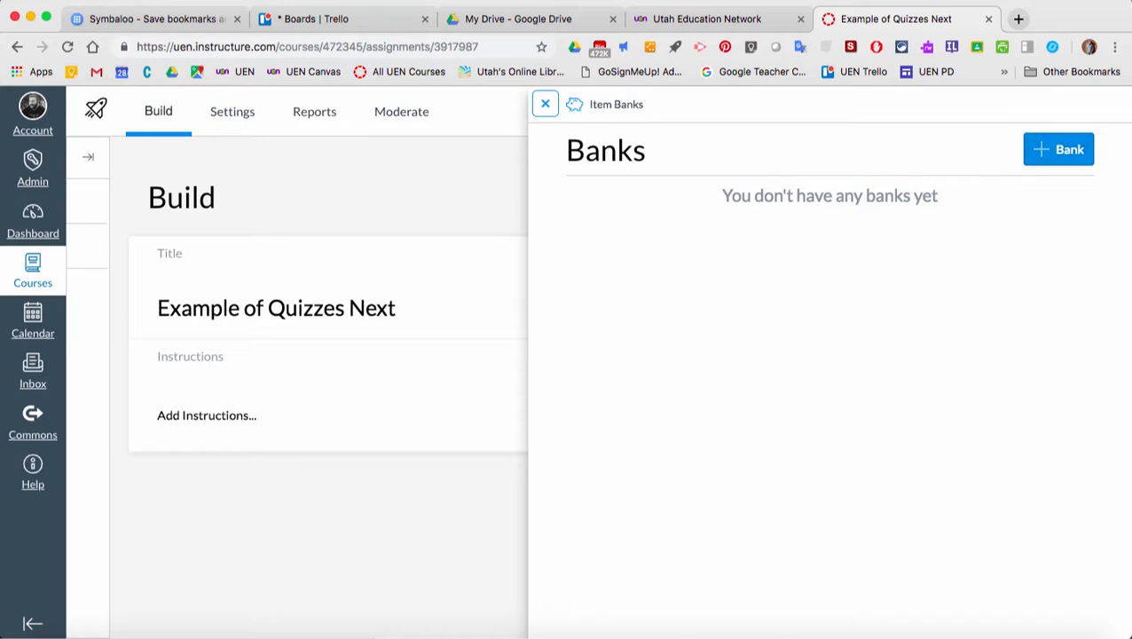
{"action": "key", "text": "Escape"}
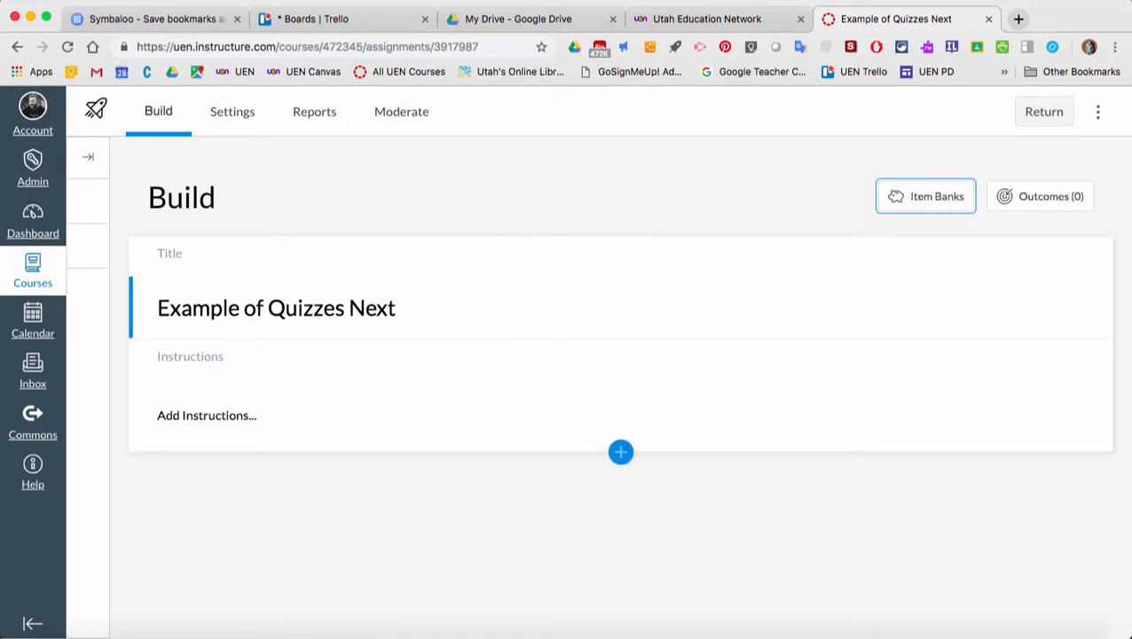
- Add the quiz instructions "This is a demo, do your best and have fun seeing what is new in Quizzes.Next"
{"action": "left_click", "coordinate": [282, 442]}
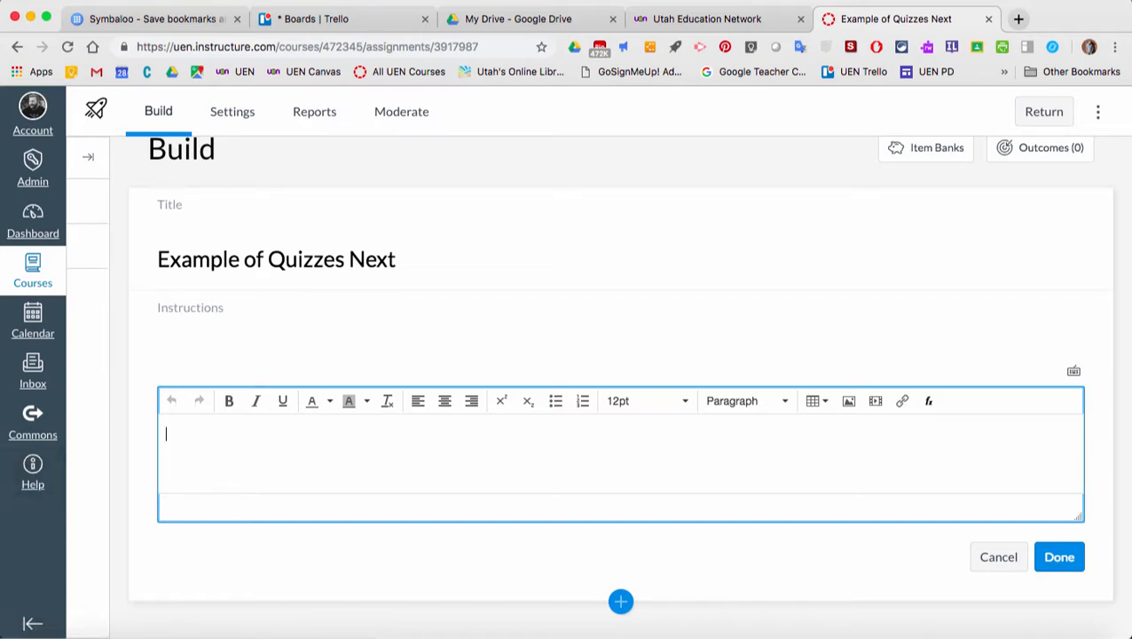
{"action": "type", "text": "This is a demo"}
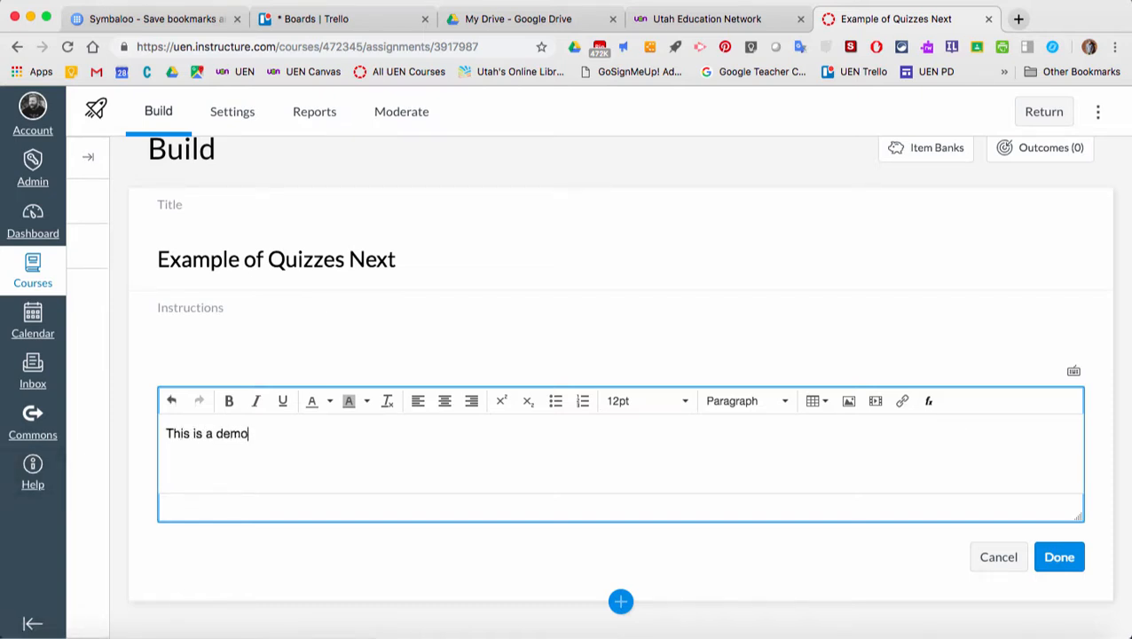
{"action": "type", "text": ", do your best and f"}
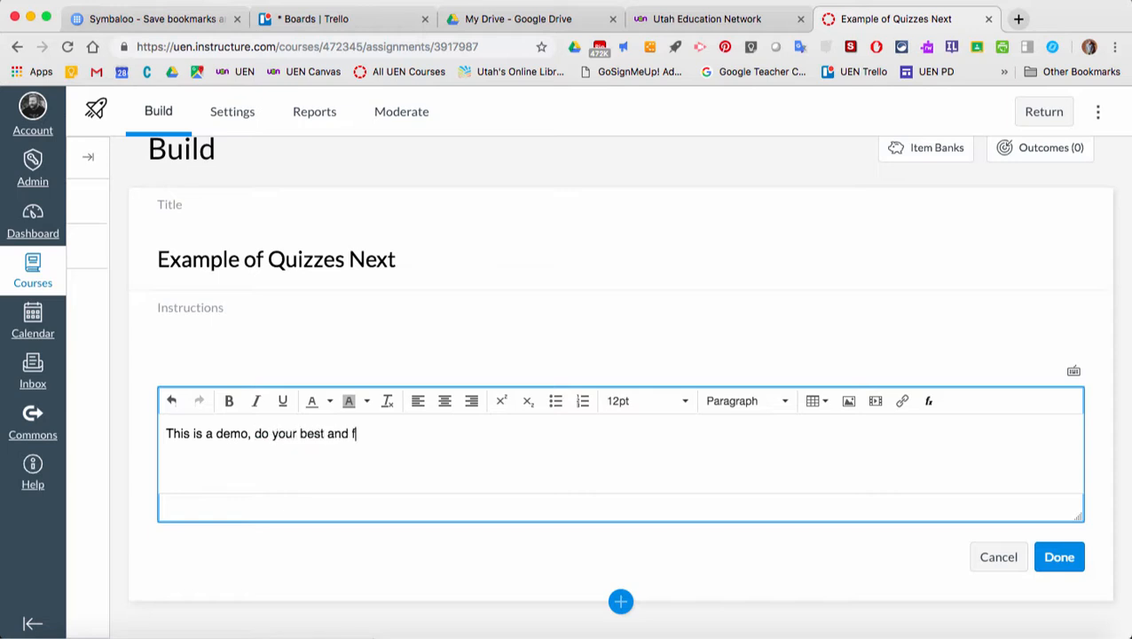
{"action": "key", "text": "BackSpace"}
{"action": "type", "text": "have fun seeing w"}
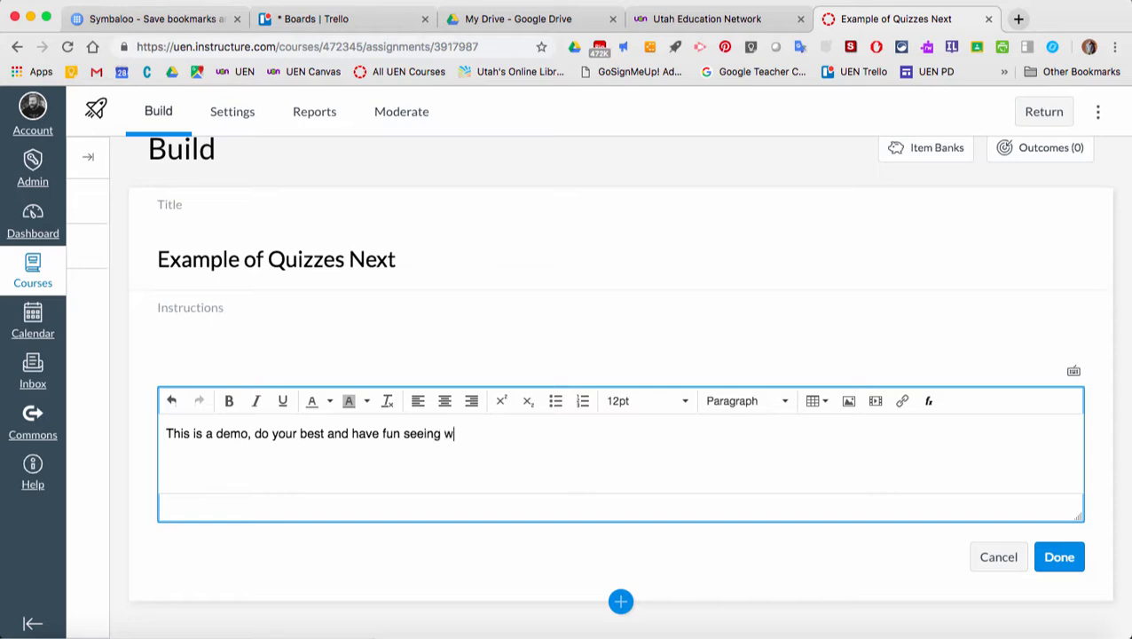
{"action": "type", "text": "hat is new in Q"}
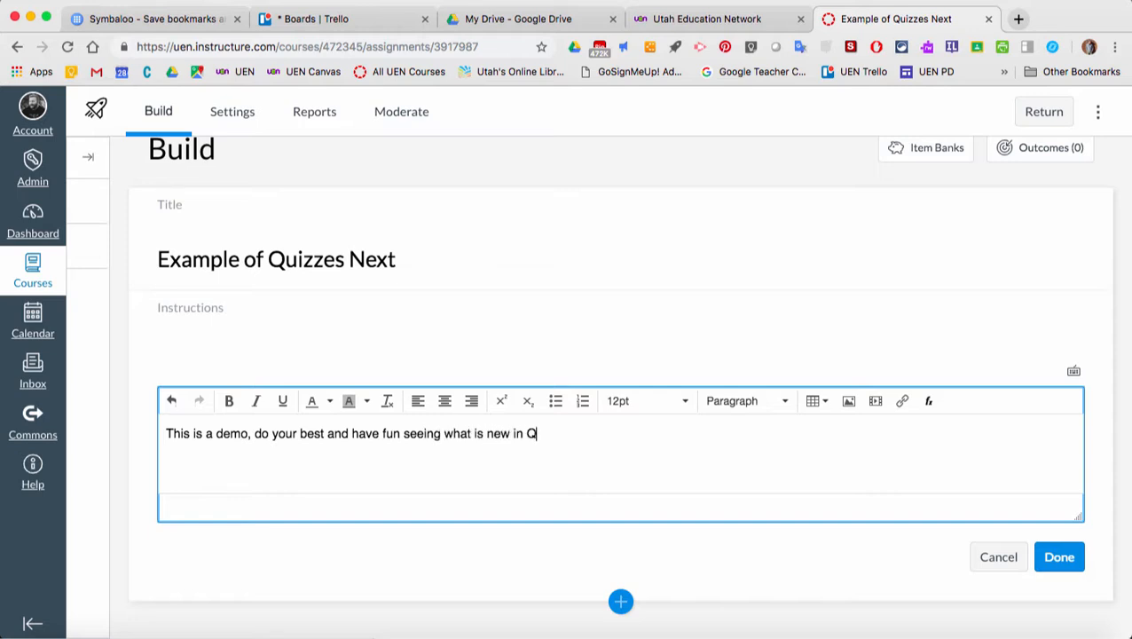
{"action": "type", "text": "uizzes.Next"}
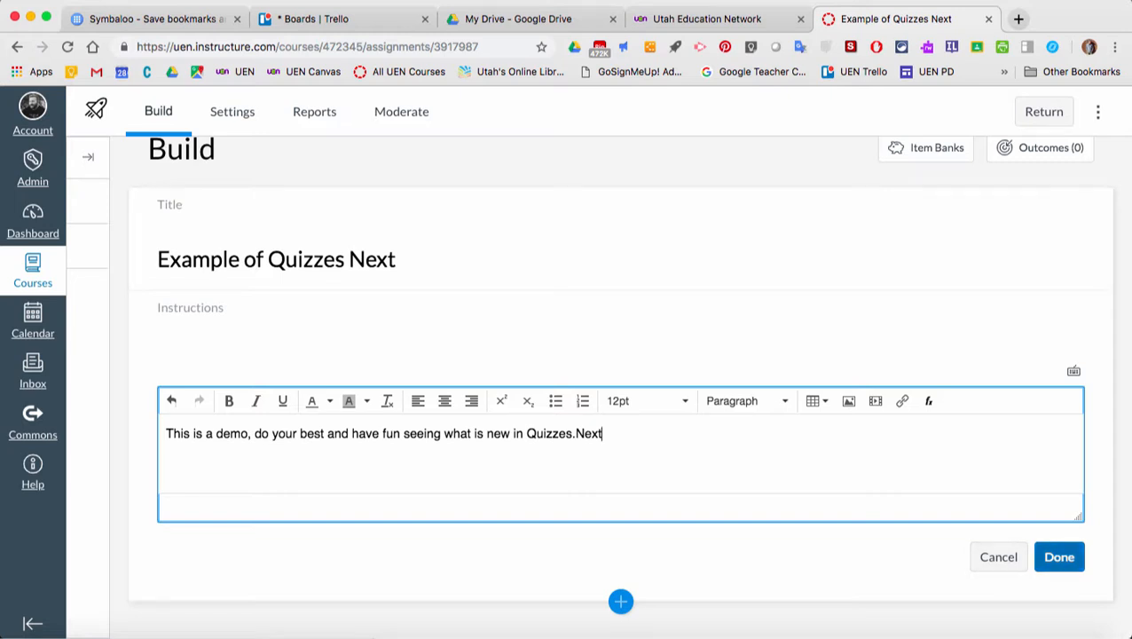
{"action": "left_click", "coordinate": [1059, 556]}
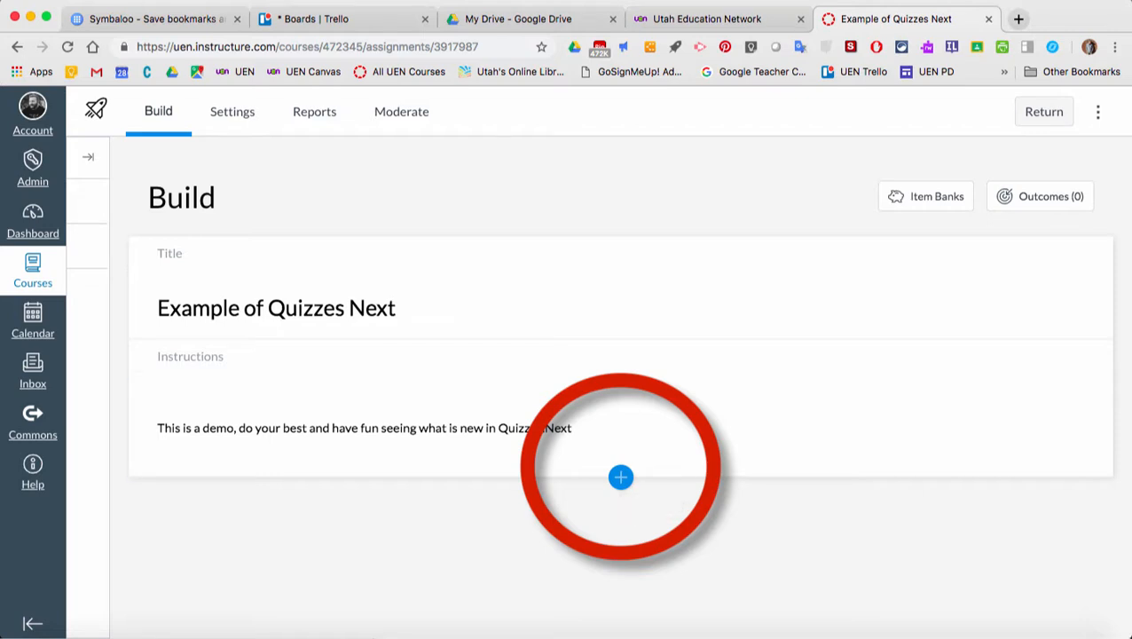
{"action": "left_click", "coordinate": [621, 477]}
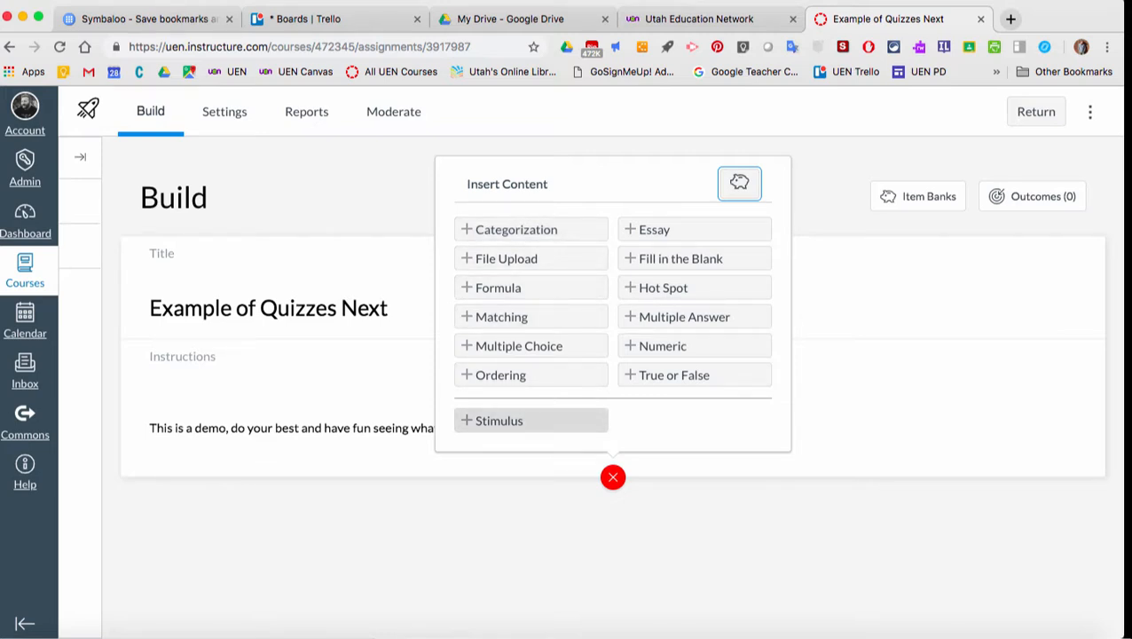
{"action": "left_click", "coordinate": [531, 420]}
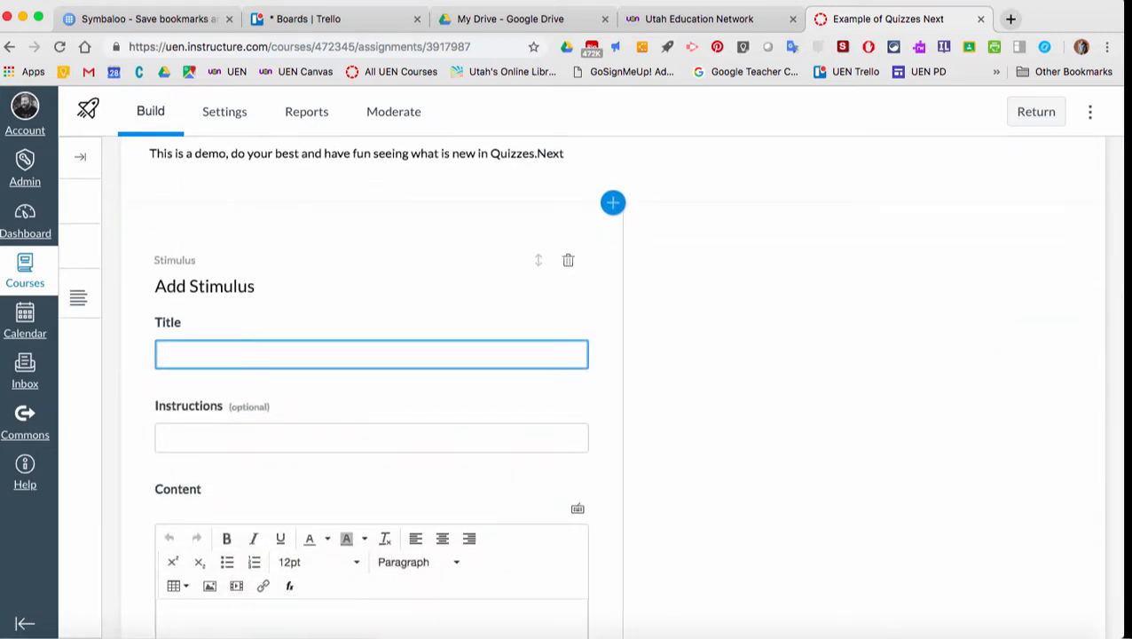
{"action": "scroll", "coordinate": [371, 391], "scroll_direction": "down", "scroll_amount": 4}
{"action": "scroll", "coordinate": [370, 391], "scroll_direction": "down", "scroll_amount": 4}
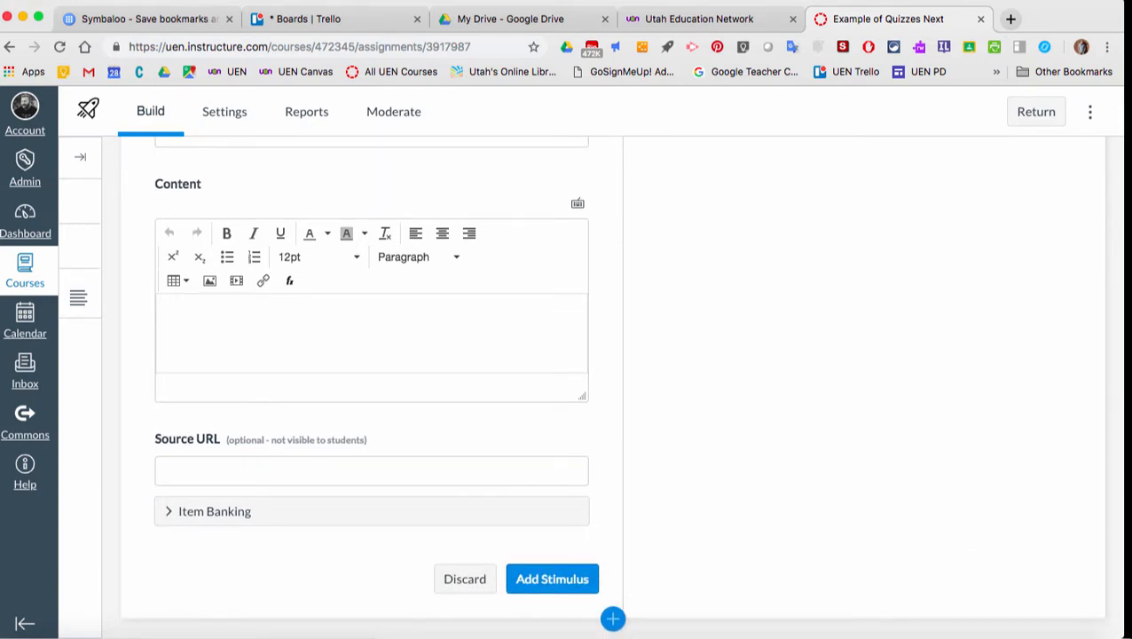
{"action": "scroll", "coordinate": [370, 497], "scroll_direction": "down", "scroll_amount": 1}
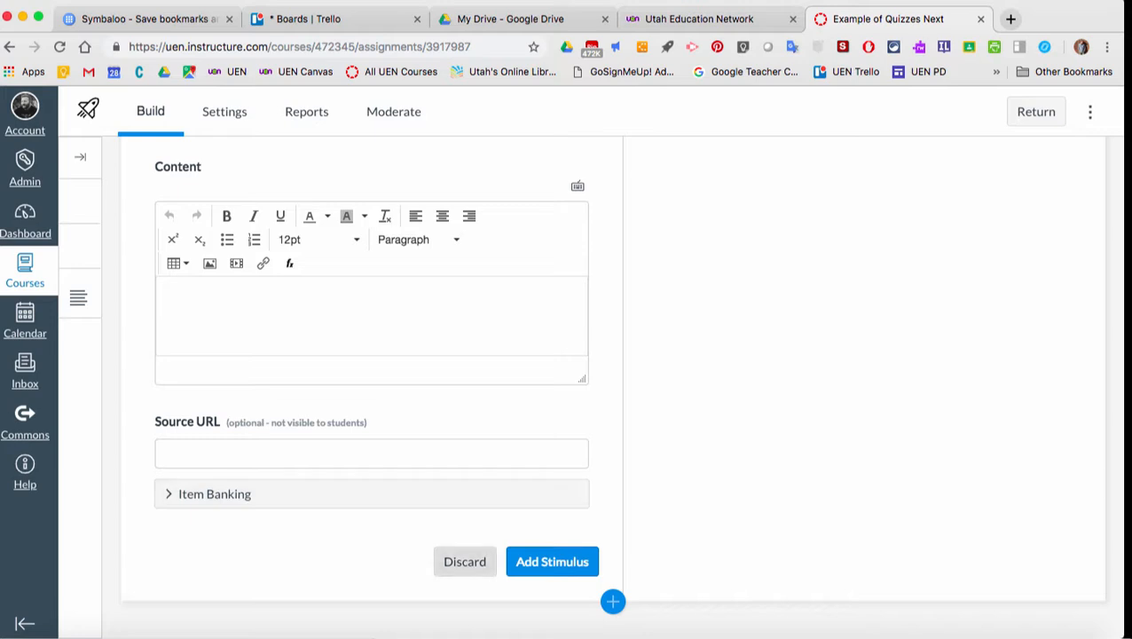
{"action": "left_click", "coordinate": [465, 561]}
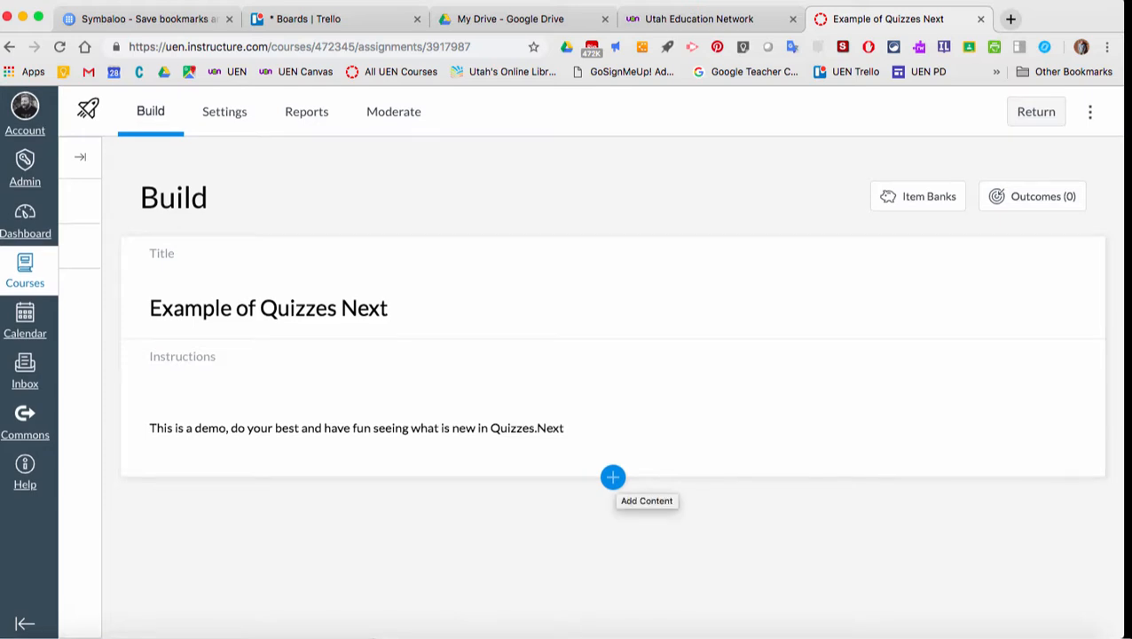
- Insert a Categorization question into the quiz and title it "Sort the super heros"
{"action": "left_click", "coordinate": [612, 477]}
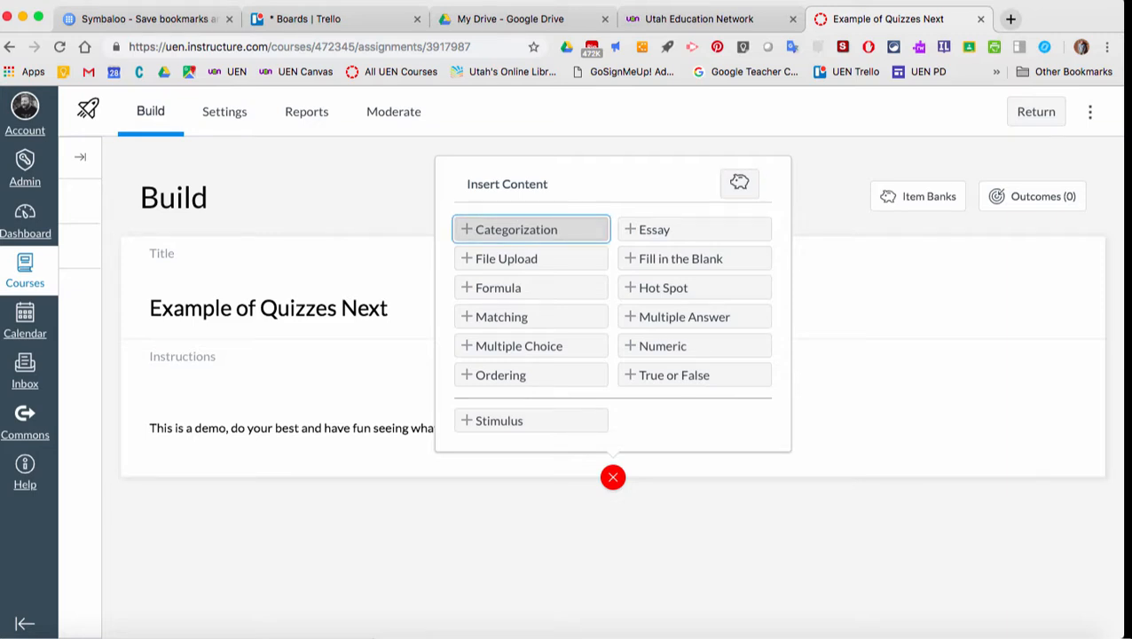
{"action": "left_click", "coordinate": [516, 229]}
{"action": "scroll", "coordinate": [612, 390], "scroll_direction": "down", "scroll_amount": 2}
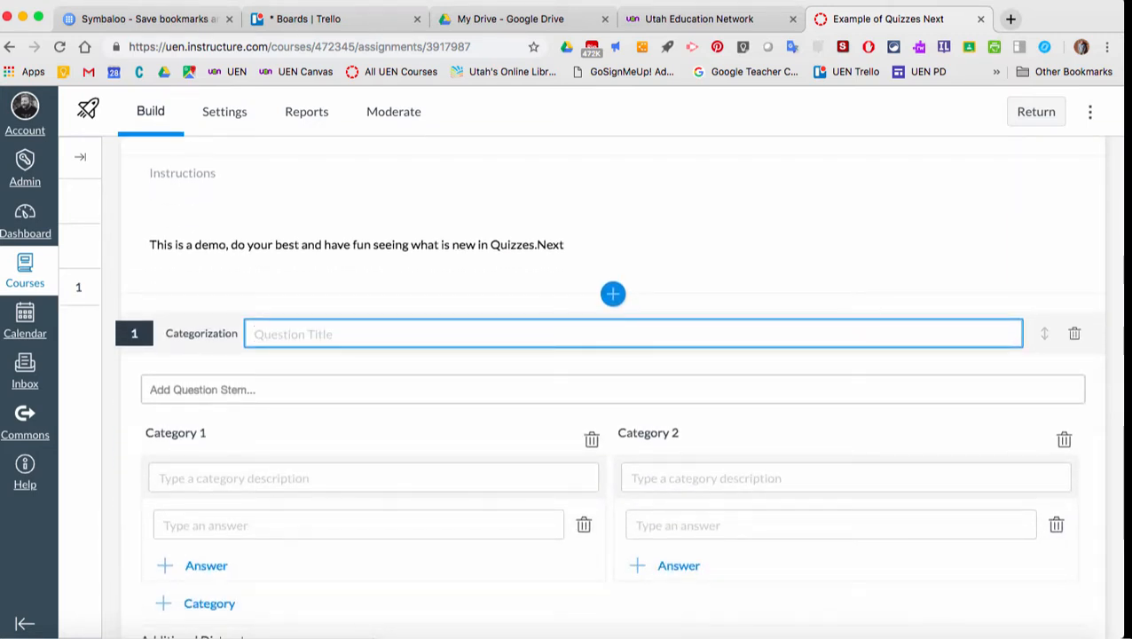
{"action": "type", "text": "Sort the super heros"}
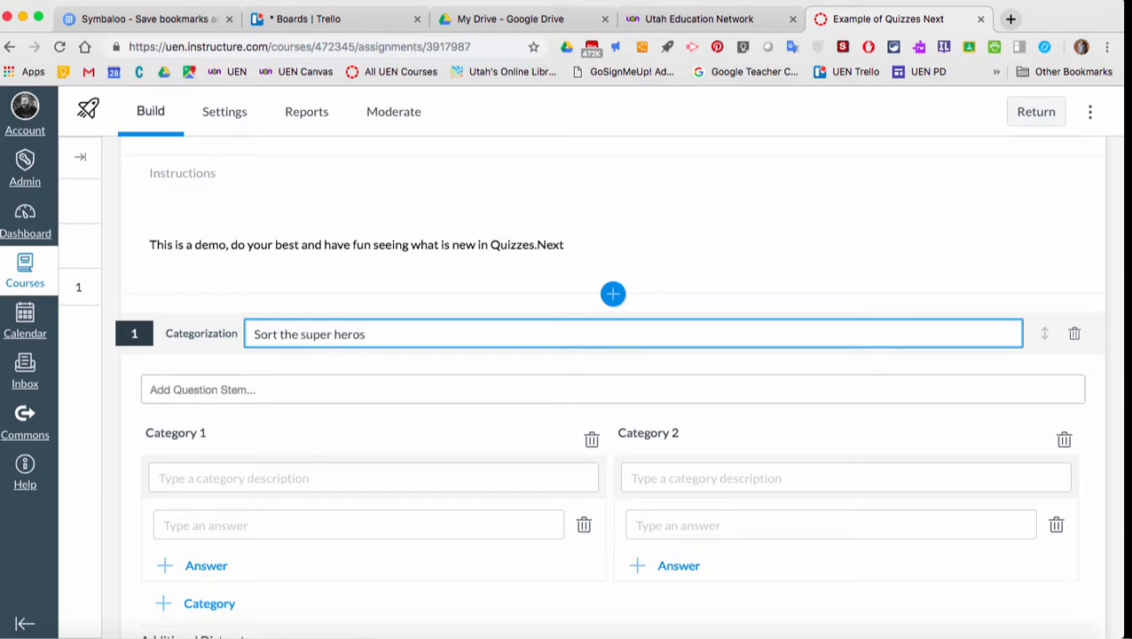
{"action": "scroll", "coordinate": [612, 399], "scroll_direction": "down", "scroll_amount": 2}
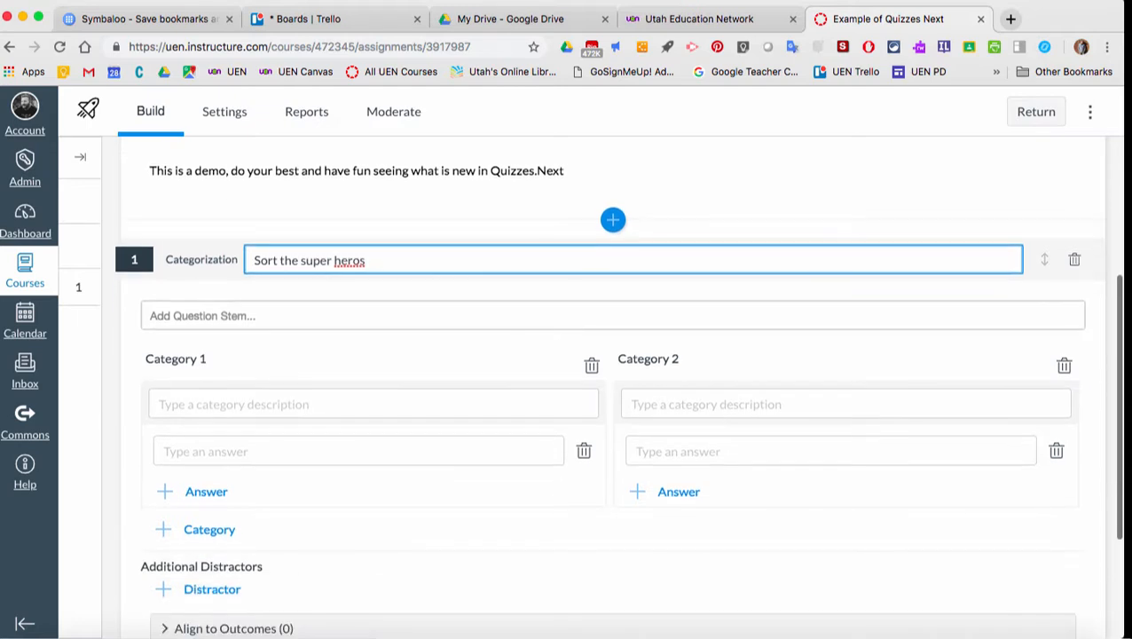
- Enter the question stem "Which world or universe do each of the characters below belong in?"
{"action": "key", "text": "Tab"}
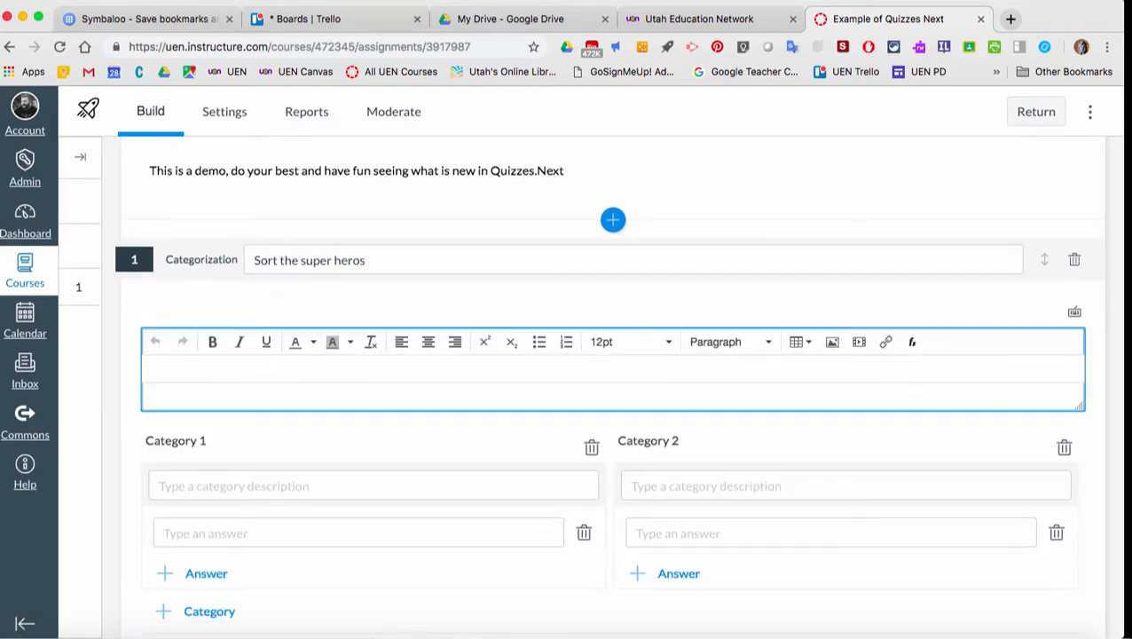
{"action": "type", "text": "W"}
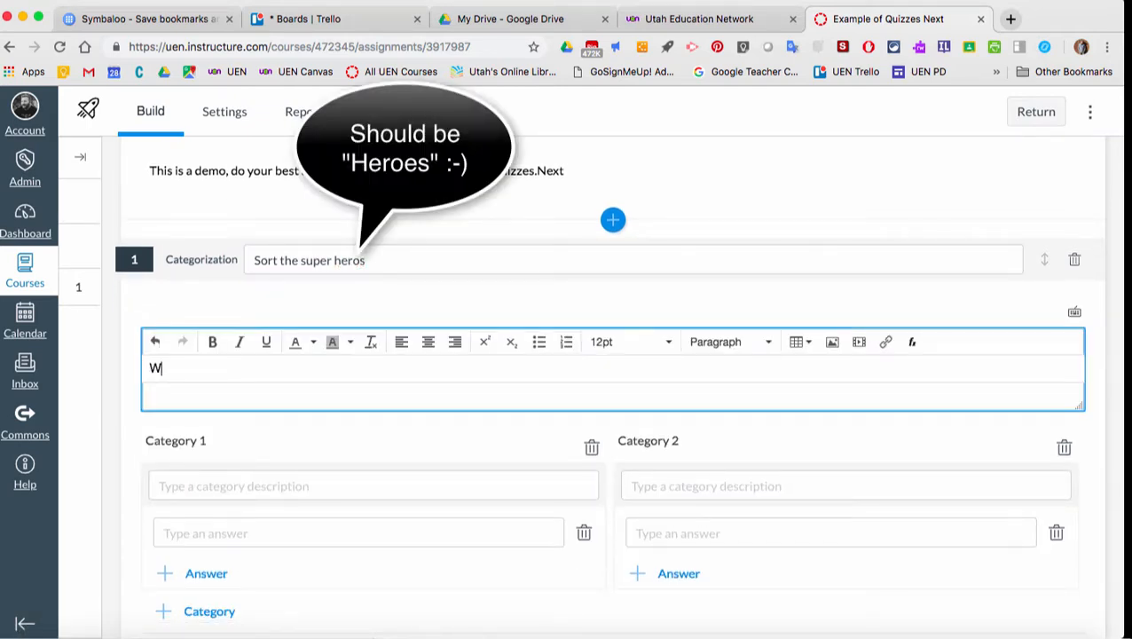
{"action": "type", "text": "hich world or universe do "}
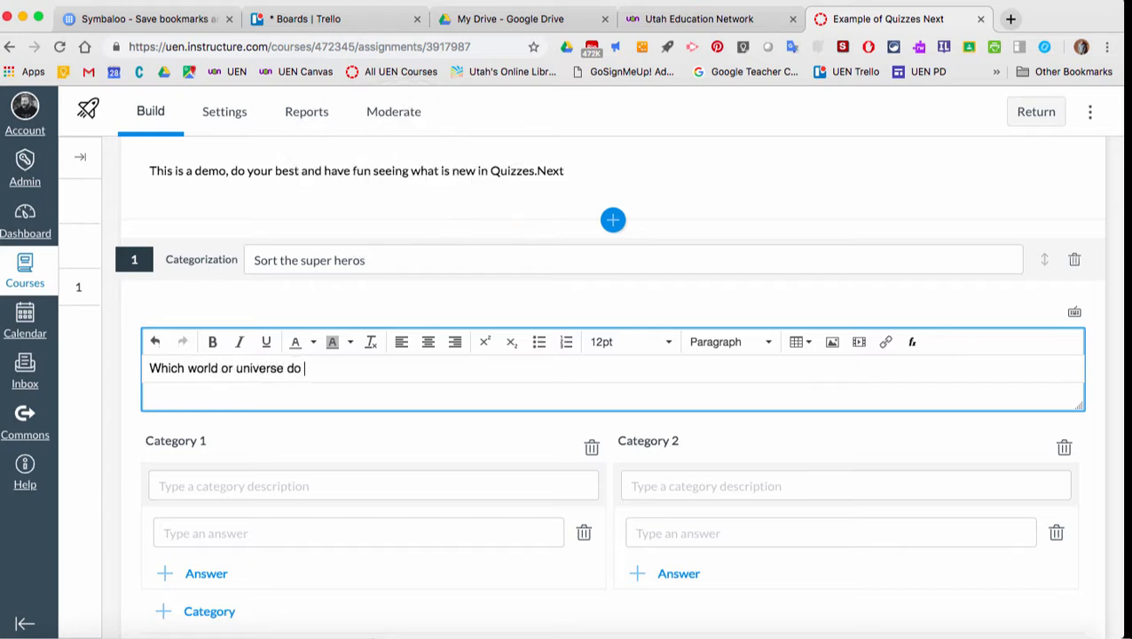
{"action": "type", "text": "each of the chare"}
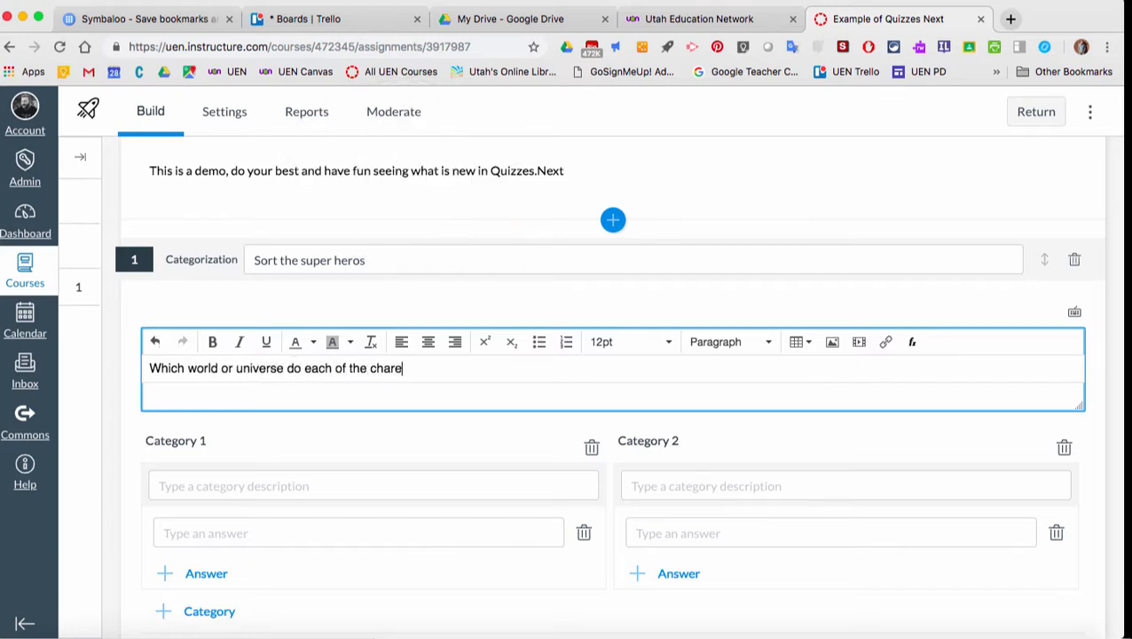
{"action": "key", "text": "BackSpace"}
{"action": "type", "text": "acters below belong in?"}
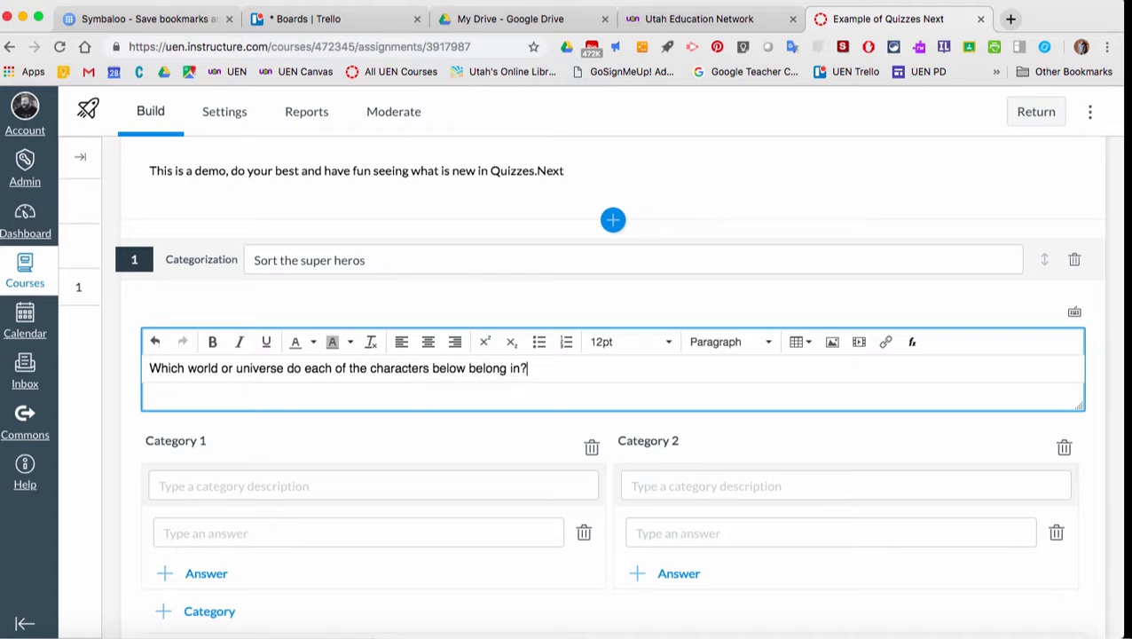
- Name the two existing categories "D.C. Universe" and "Marvel Universe", and add a third category named "Star Wars"
{"action": "scroll", "coordinate": [612, 399], "scroll_direction": "down", "scroll_amount": 3}
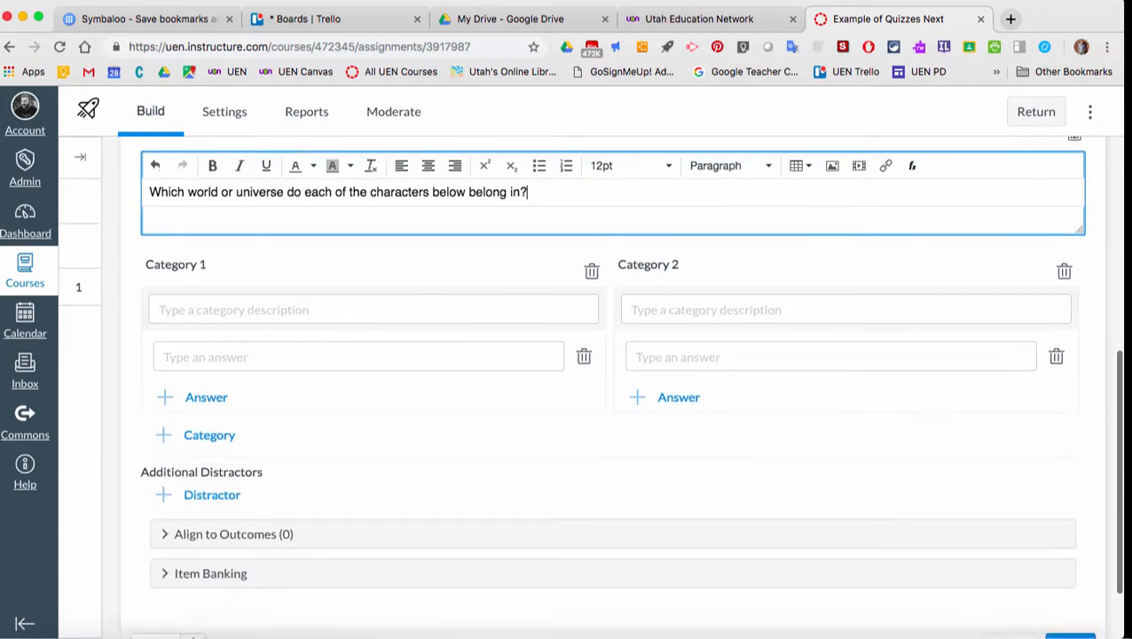
{"action": "left_click", "coordinate": [266, 310]}
{"action": "type", "text": "D"}
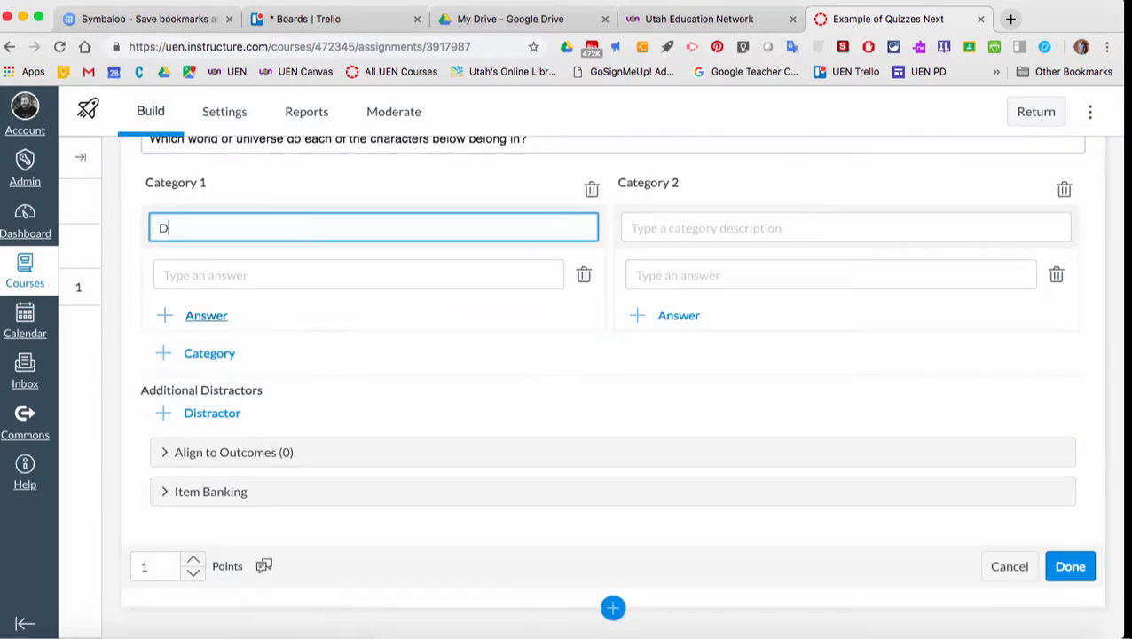
{"action": "type", "text": ".C. Universe"}
{"action": "left_click", "coordinate": [701, 228]}
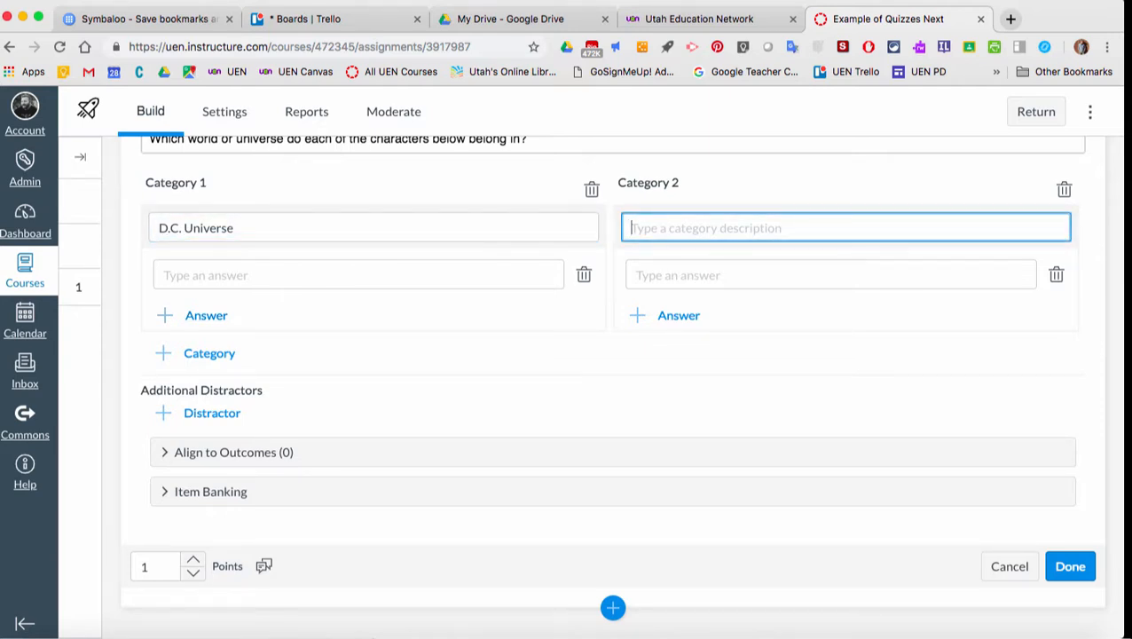
{"action": "type", "text": "Marvel Uni"}
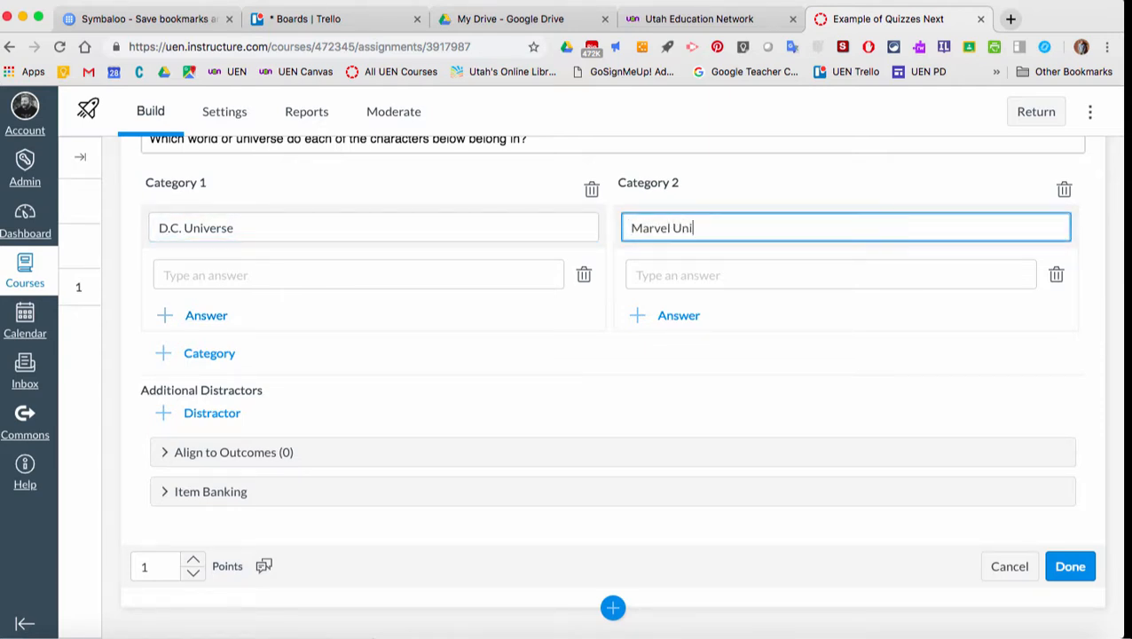
{"action": "type", "text": "verse"}
{"action": "left_click", "coordinate": [209, 353]}
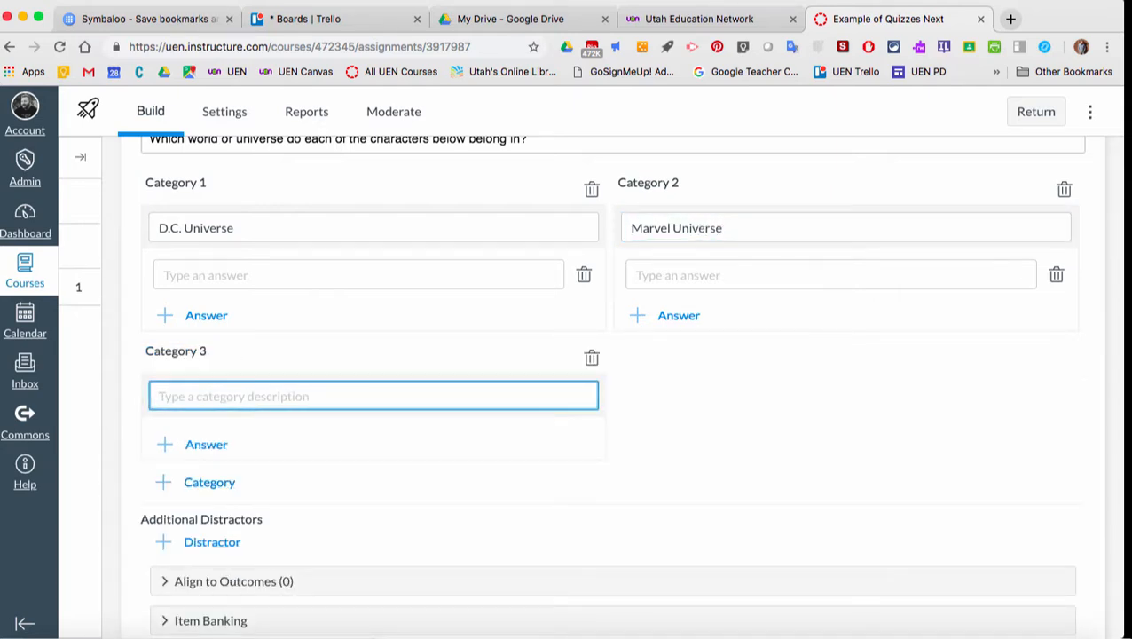
{"action": "type", "text": "Star Wars"}
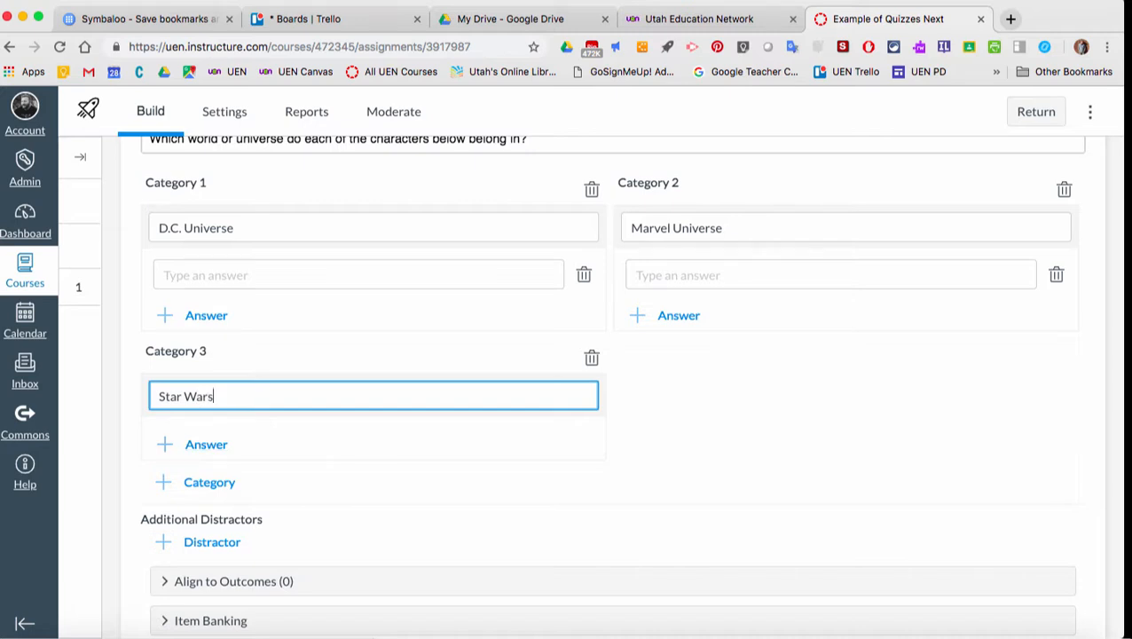
- Enter the answers Superman, Batman, Wonder Woman and The Green Lantern under the D.C. Universe category
{"action": "left_click", "coordinate": [358, 275]}
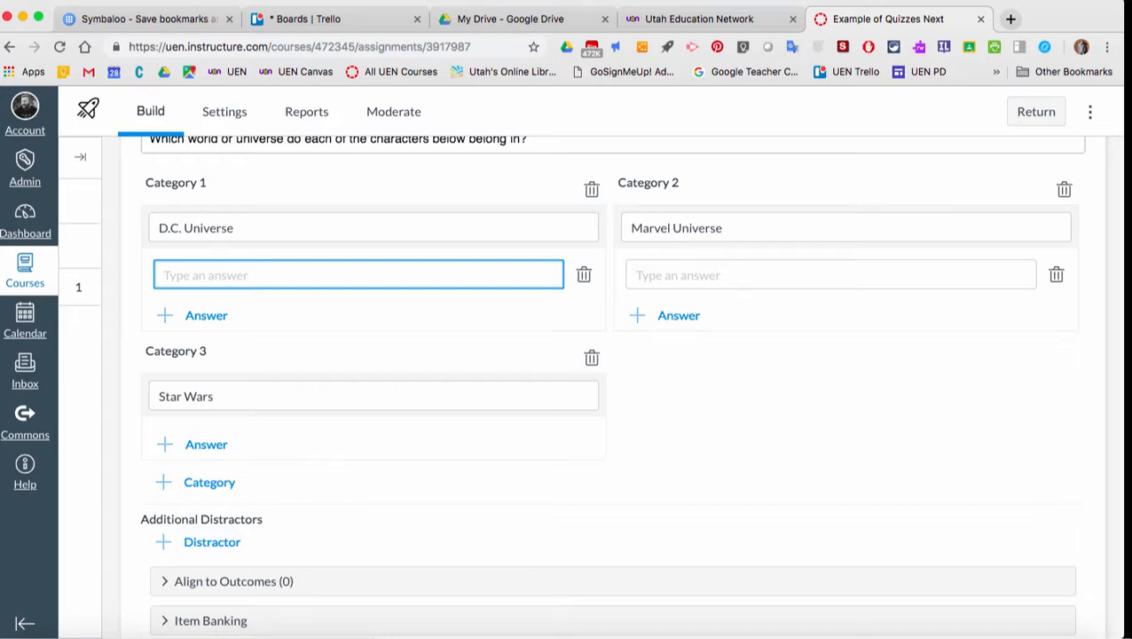
{"action": "type", "text": "Superman"}
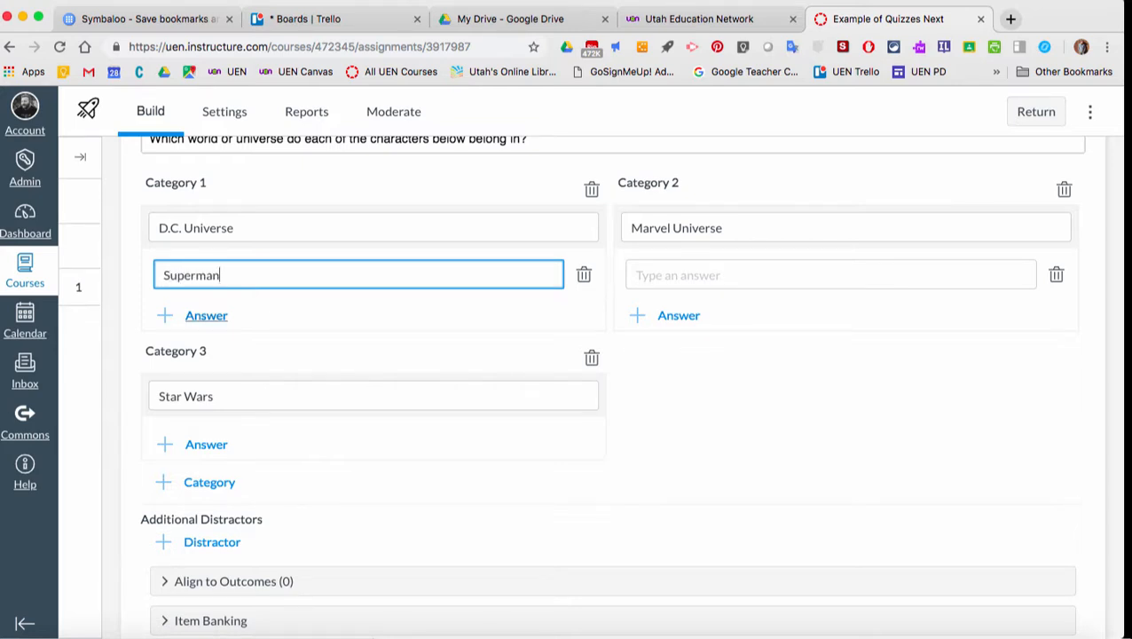
{"action": "key", "text": "Return"}
{"action": "type", "text": "Batman"}
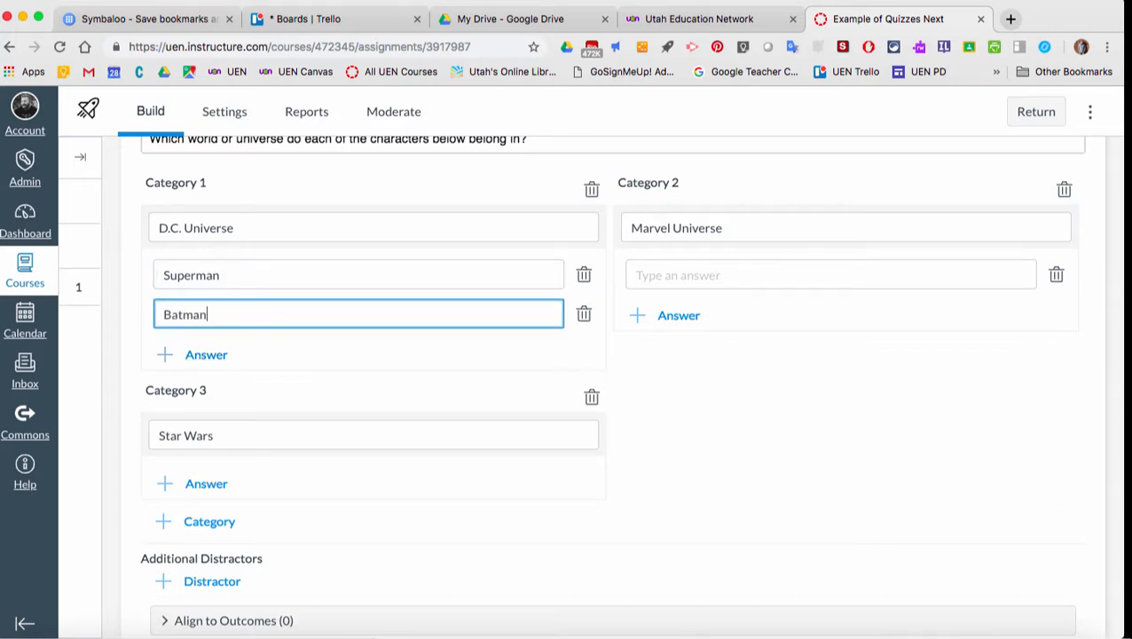
{"action": "key", "text": "Return"}
{"action": "type", "text": "Wonder Woman"}
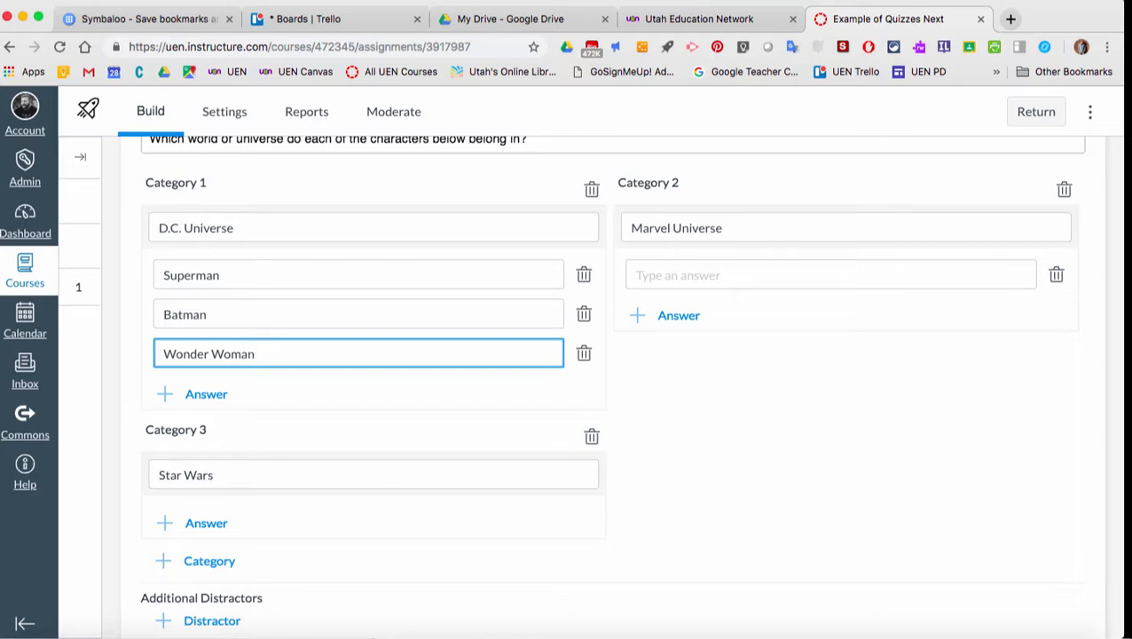
{"action": "key", "text": "Return"}
{"action": "type", "text": "The Gr"}
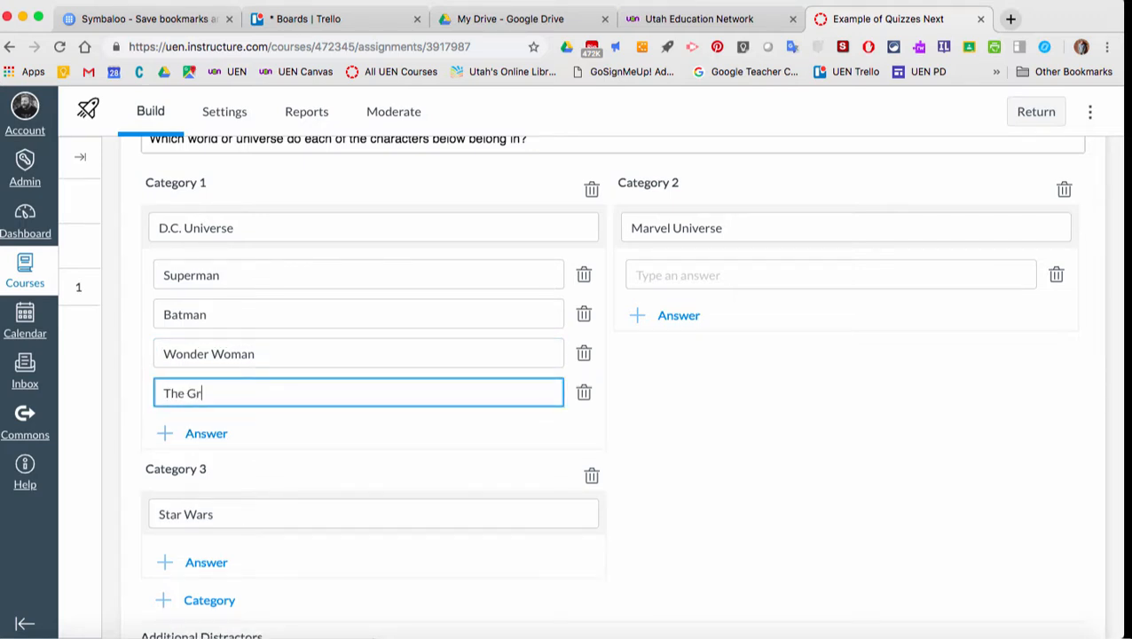
{"action": "type", "text": "een Lantern"}
- Add Iron Man, Captain America, Black Widow and Thor to Marvel Universe, and Luke Skywalker, C-3PO, Chewbacca and Princess Leia to Star Wars
{"action": "left_click", "coordinate": [674, 275]}
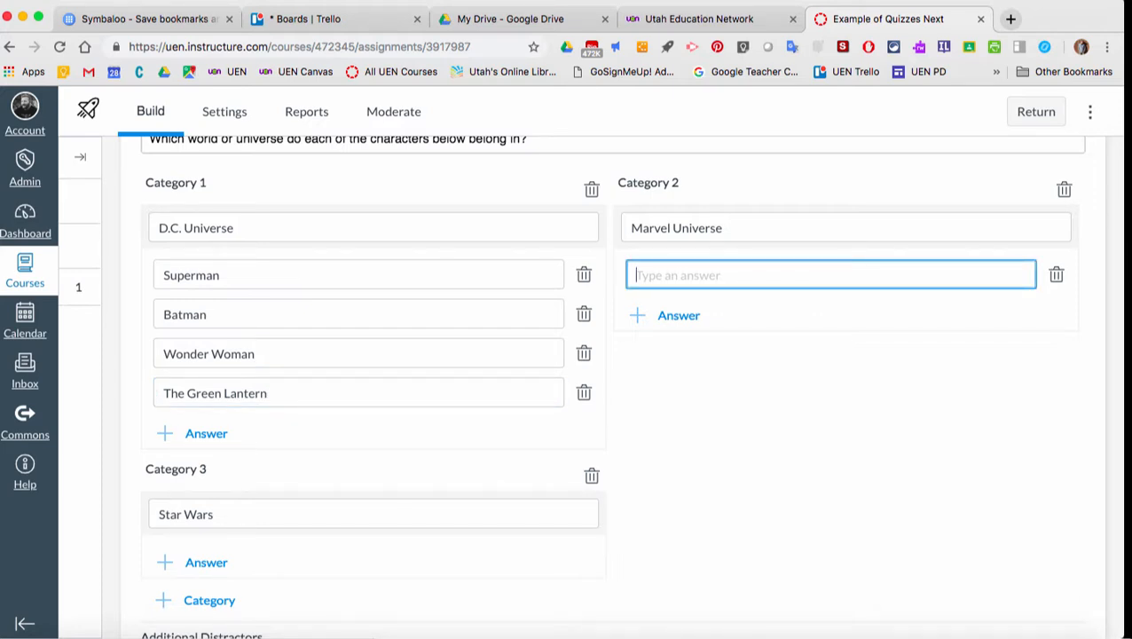
{"action": "type", "text": "Iron Man"}
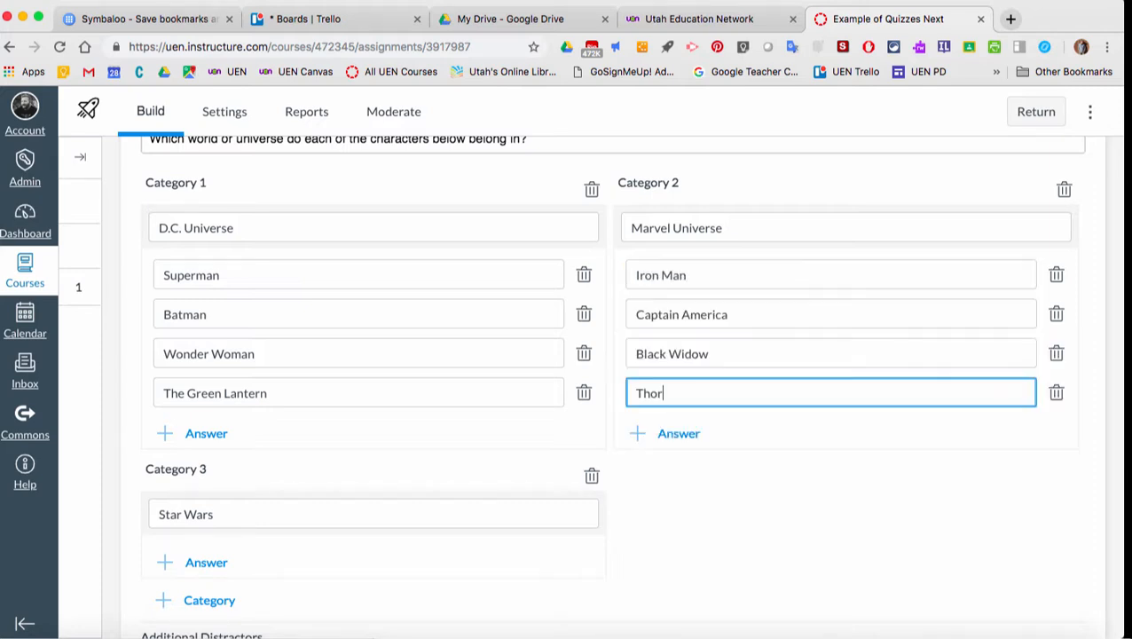
{"action": "scroll", "coordinate": [612, 355], "scroll_direction": "down", "scroll_amount": 3}
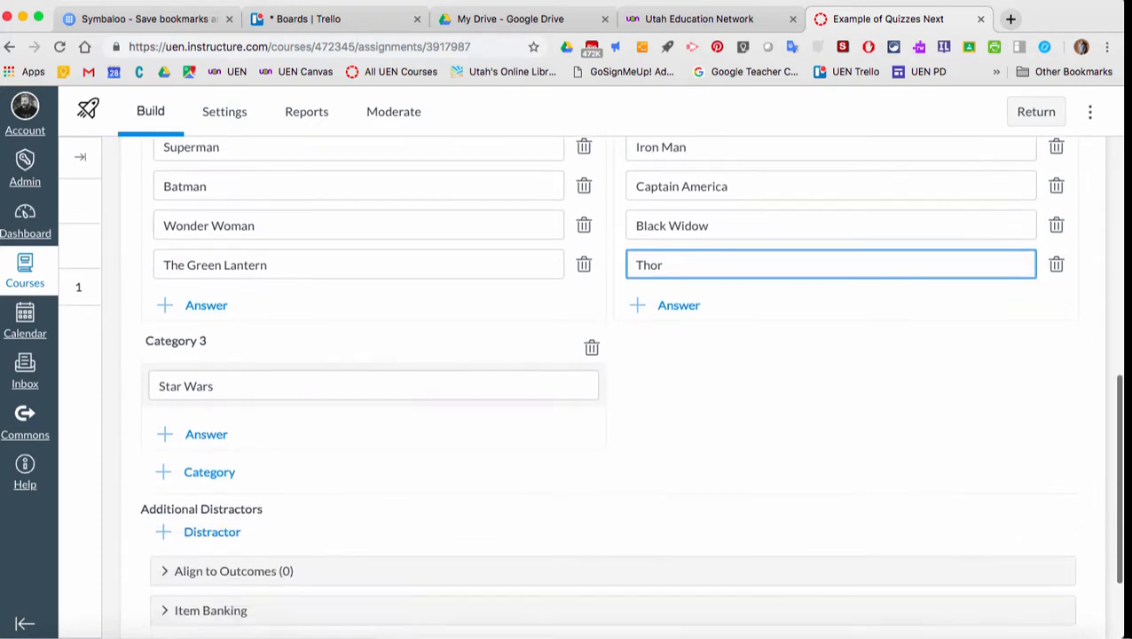
{"action": "scroll", "coordinate": [612, 355], "scroll_direction": "down", "scroll_amount": 3}
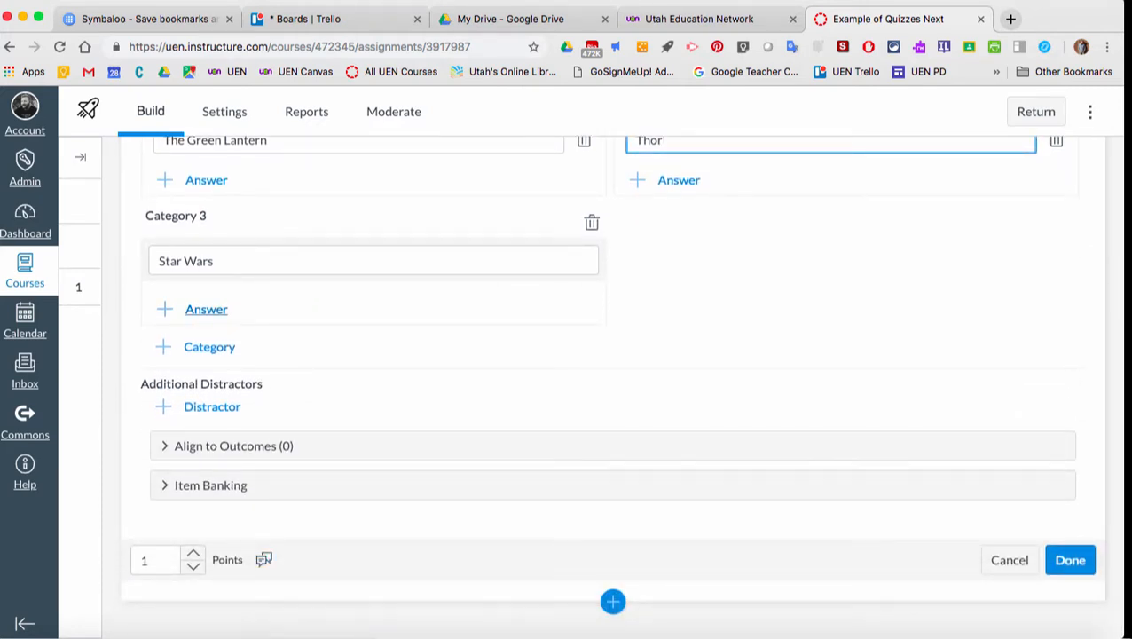
{"action": "left_click", "coordinate": [206, 308]}
{"action": "type", "text": "Luke"}
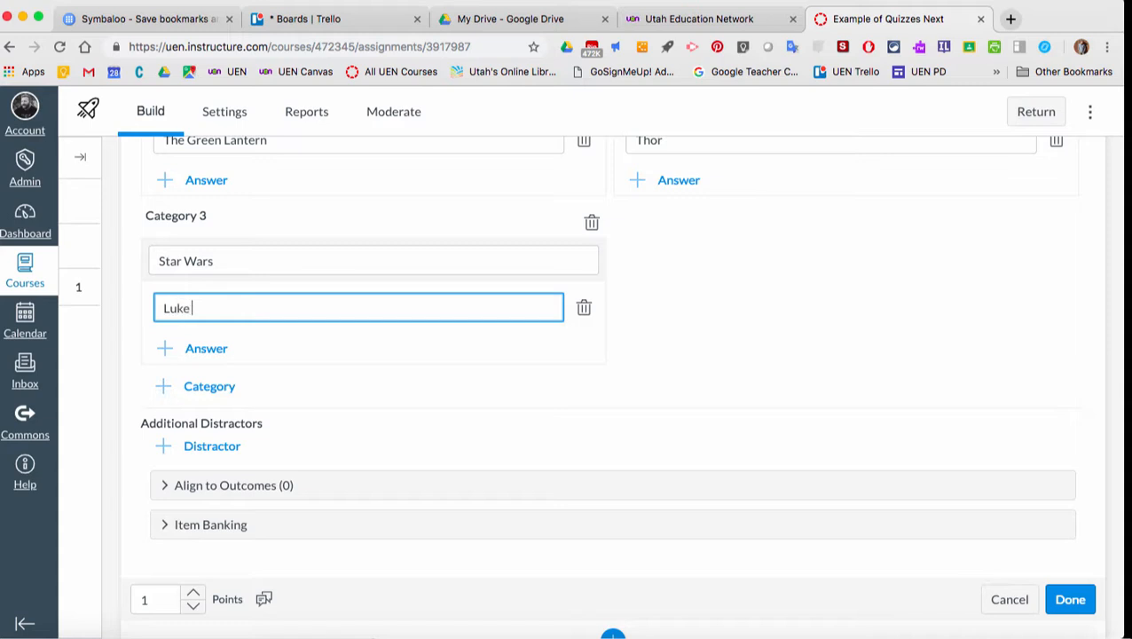
{"action": "type", "text": " Skywalker"}
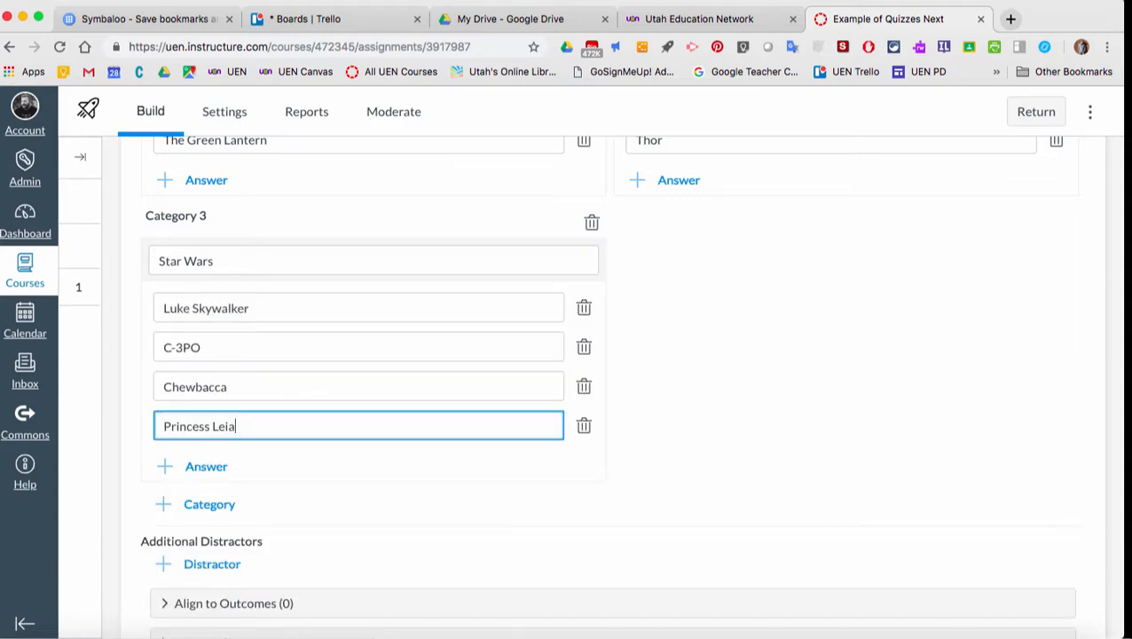
- Add two additional distractors to the categorization question: "Captain Kirk" and "Jason Bourne"
{"action": "scroll", "coordinate": [212, 406], "scroll_direction": "down", "scroll_amount": 3}
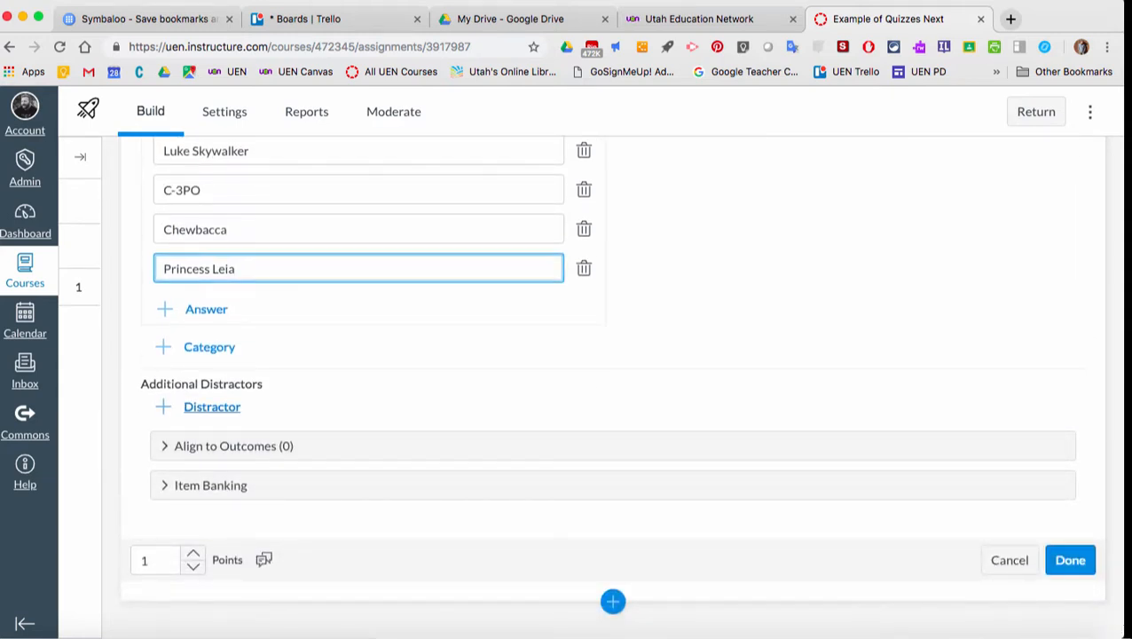
{"action": "left_click", "coordinate": [212, 406]}
{"action": "scroll", "coordinate": [212, 408], "scroll_direction": "up", "scroll_amount": 3}
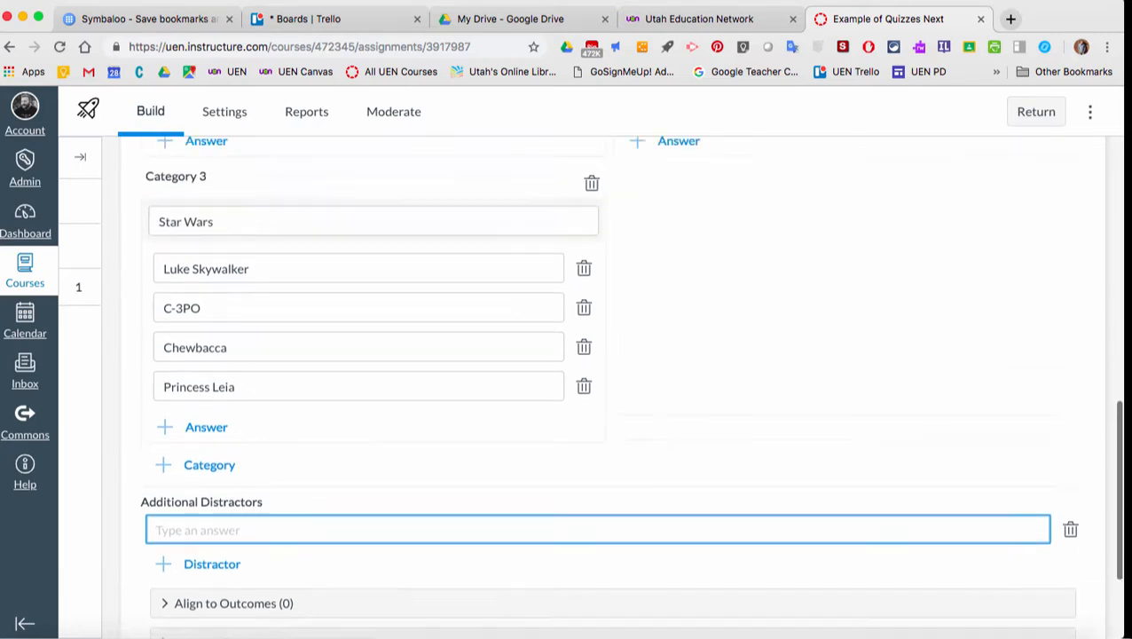
{"action": "scroll", "coordinate": [211, 408], "scroll_direction": "down", "scroll_amount": 4}
{"action": "type", "text": "Captain C"}
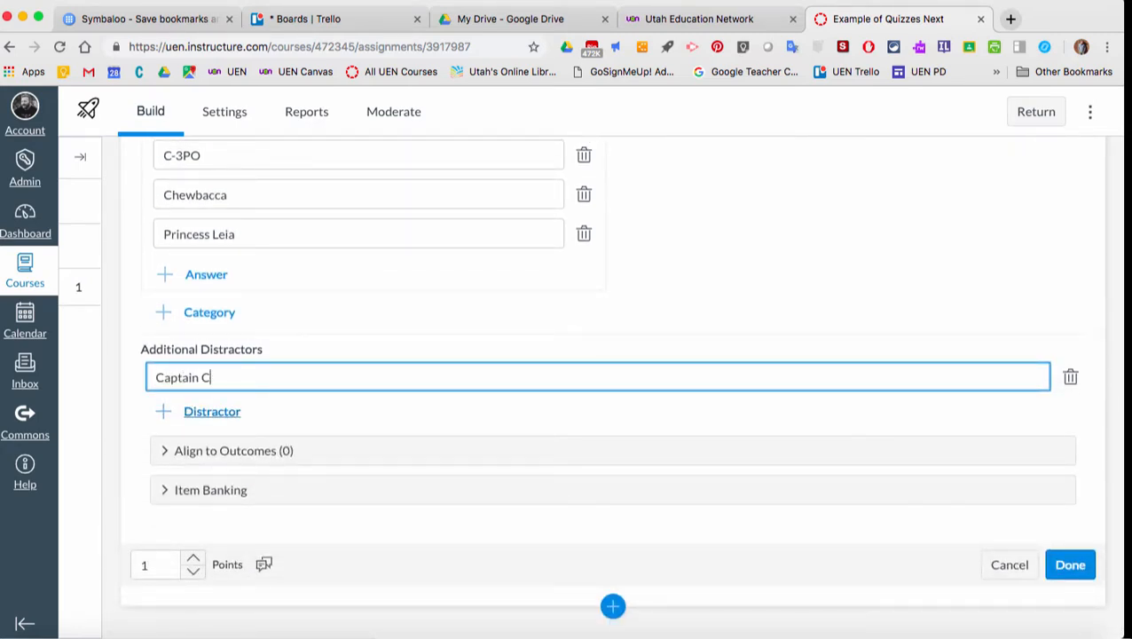
{"action": "key", "text": "BackSpace"}
{"action": "type", "text": "Kirk"}
{"action": "left_click", "coordinate": [212, 411]}
{"action": "type", "text": "Jason Bourne"}
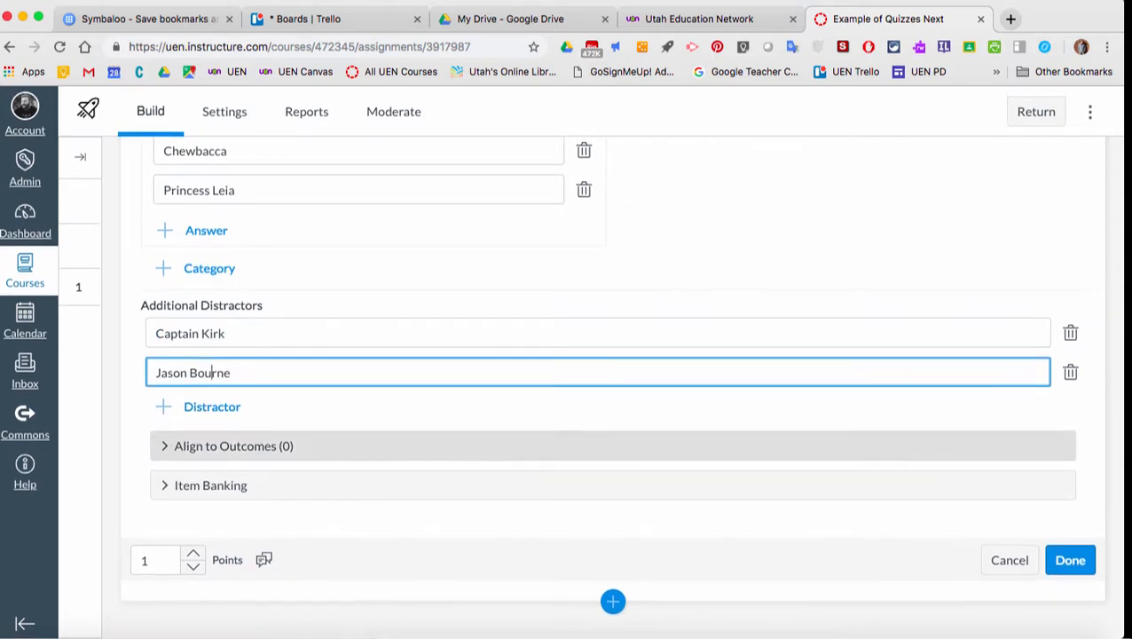
- Expand the question's outcome alignment and item banking options, and add the question to a new item bank titled "Pop Culture Characters"
{"action": "left_click", "coordinate": [234, 445]}
{"action": "scroll", "coordinate": [612, 399], "scroll_direction": "down", "scroll_amount": 4}
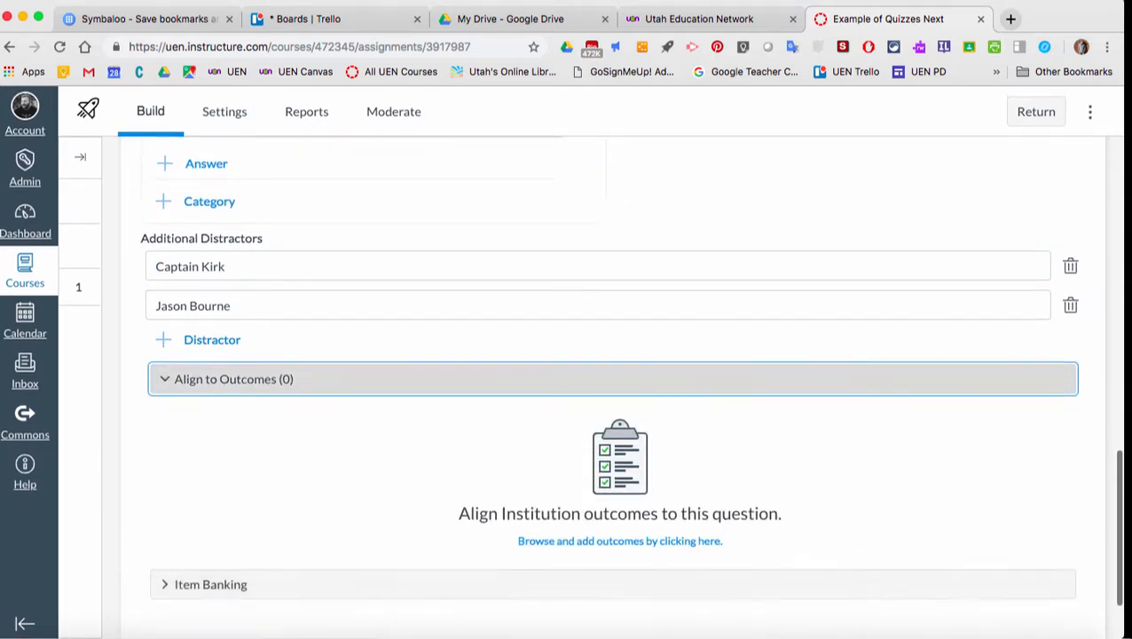
{"action": "left_click", "coordinate": [210, 486]}
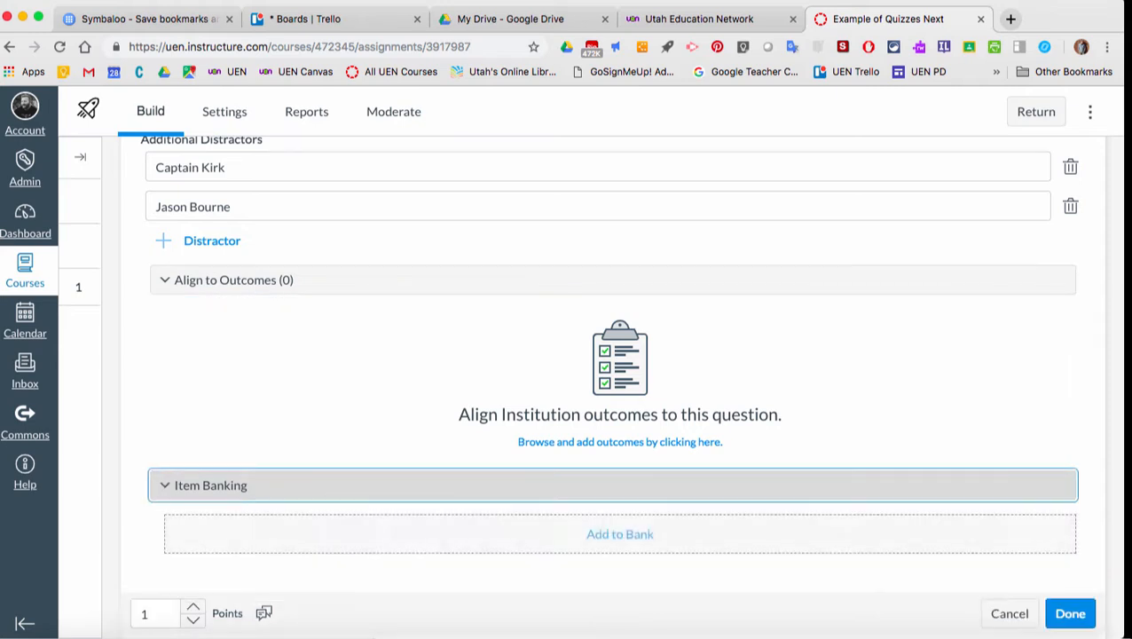
{"action": "scroll", "coordinate": [612, 373], "scroll_direction": "down", "scroll_amount": 1}
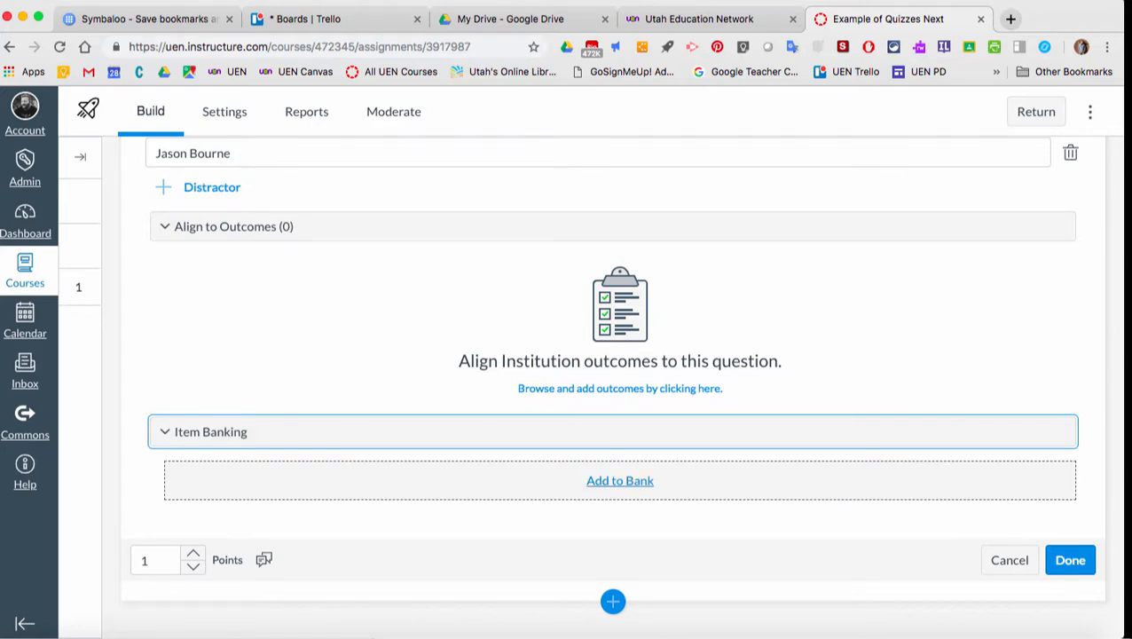
{"action": "left_click", "coordinate": [619, 479]}
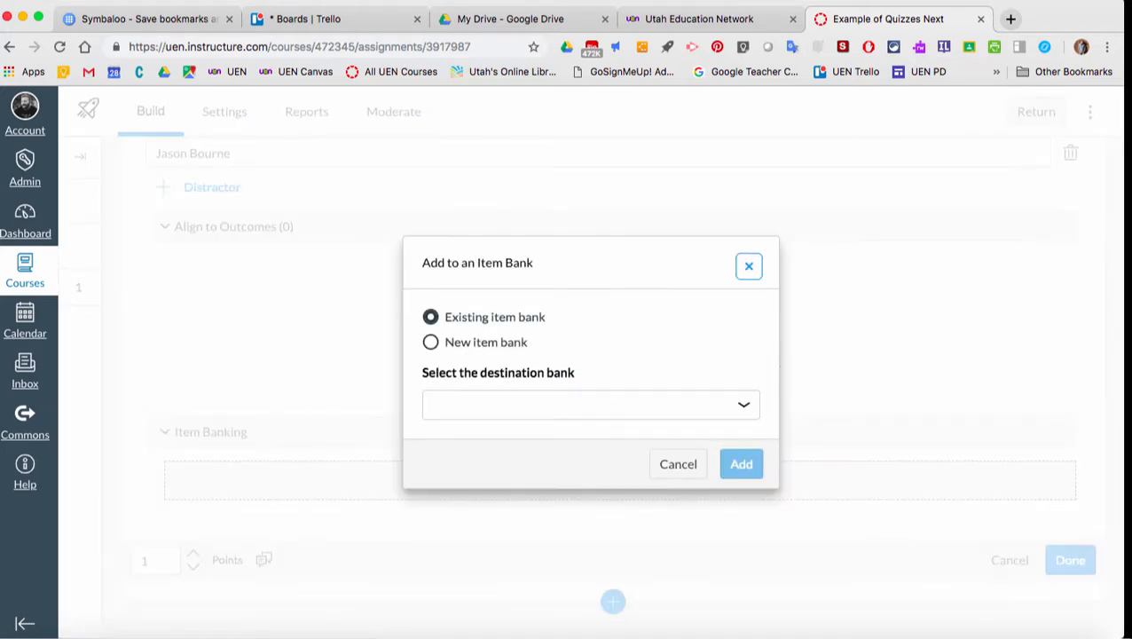
{"action": "left_click", "coordinate": [430, 342]}
{"action": "left_click", "coordinate": [590, 404]}
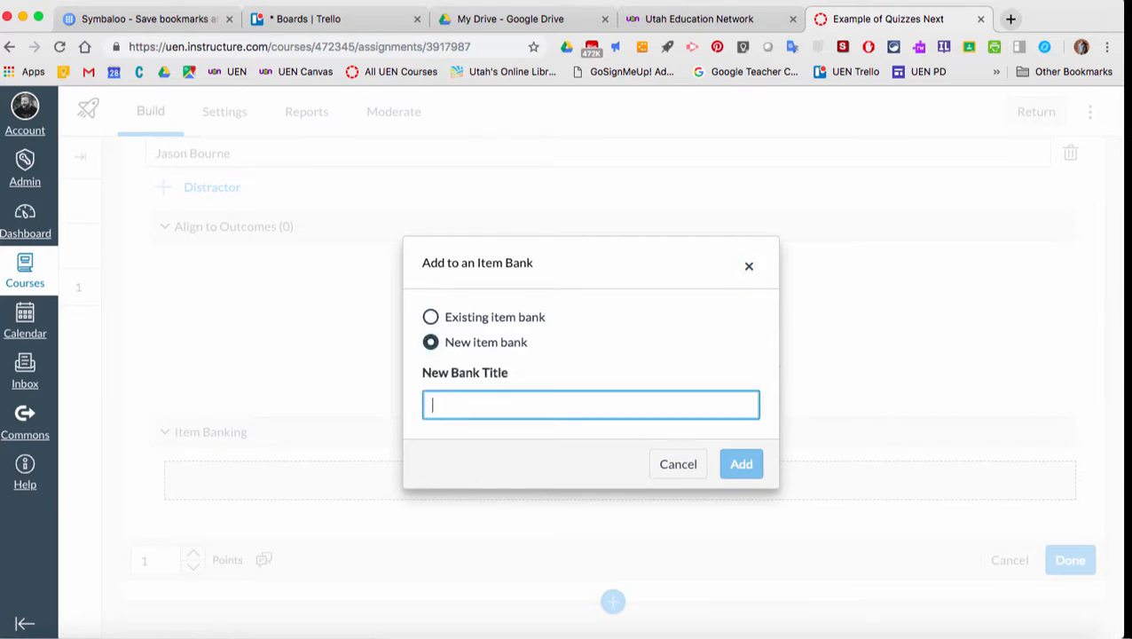
{"action": "type", "text": "Pop "}
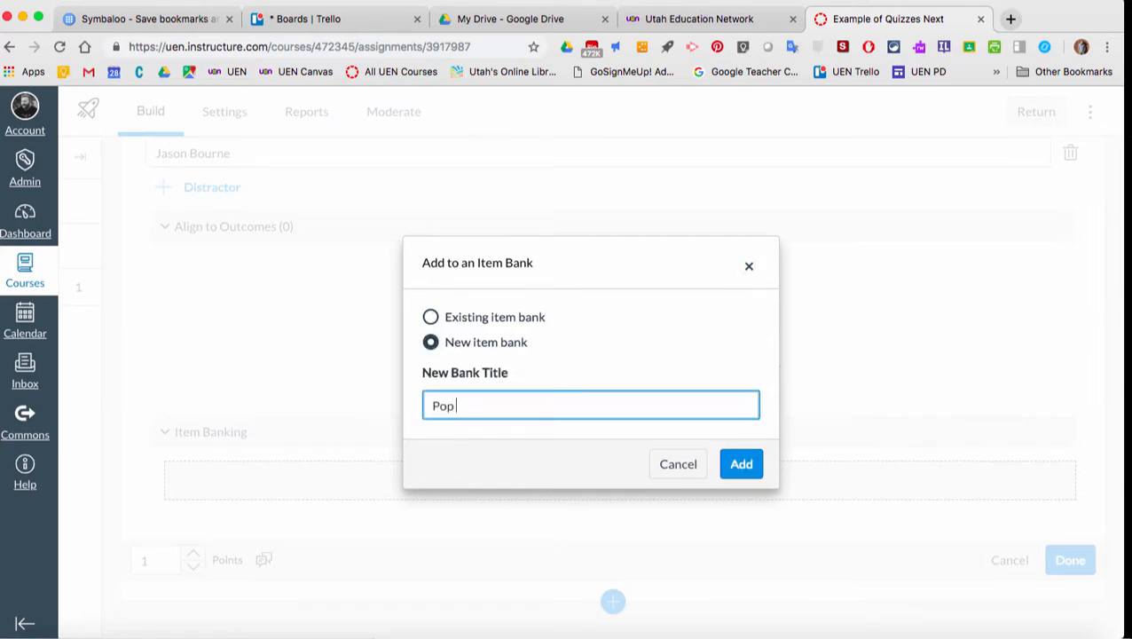
{"action": "type", "text": "Culture Characters"}
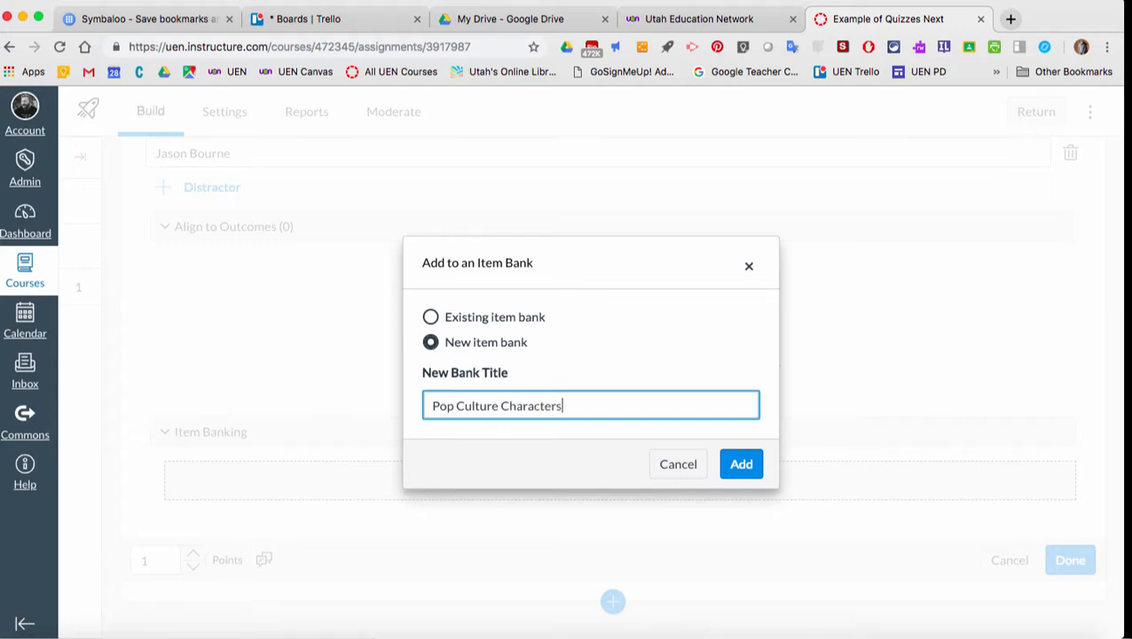
{"action": "key", "text": "Return"}
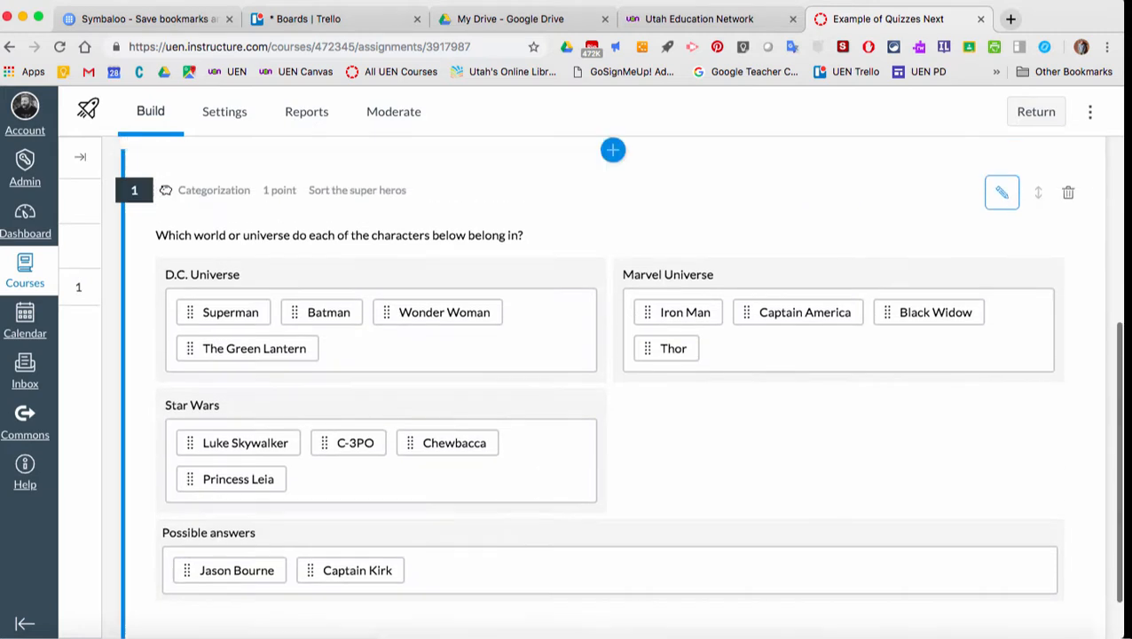
- Insert a Hot Spot question titled "New England" with the stem "Click on the New England area of the American Colonies."
{"action": "scroll", "coordinate": [612, 381], "scroll_direction": "down", "scroll_amount": 1}
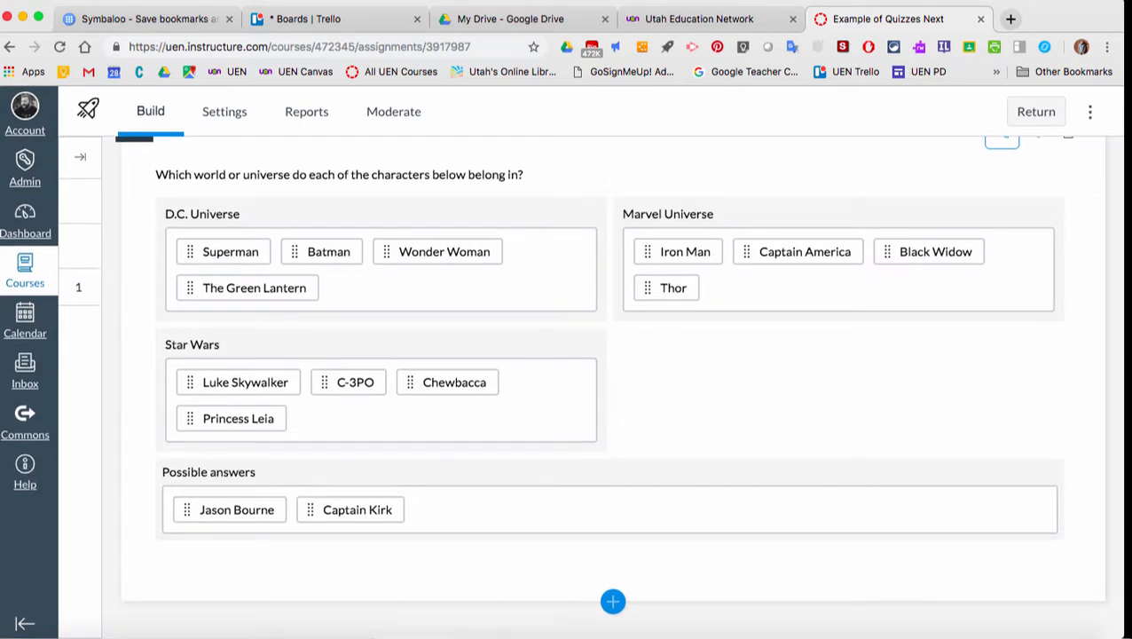
{"action": "left_click", "coordinate": [612, 601]}
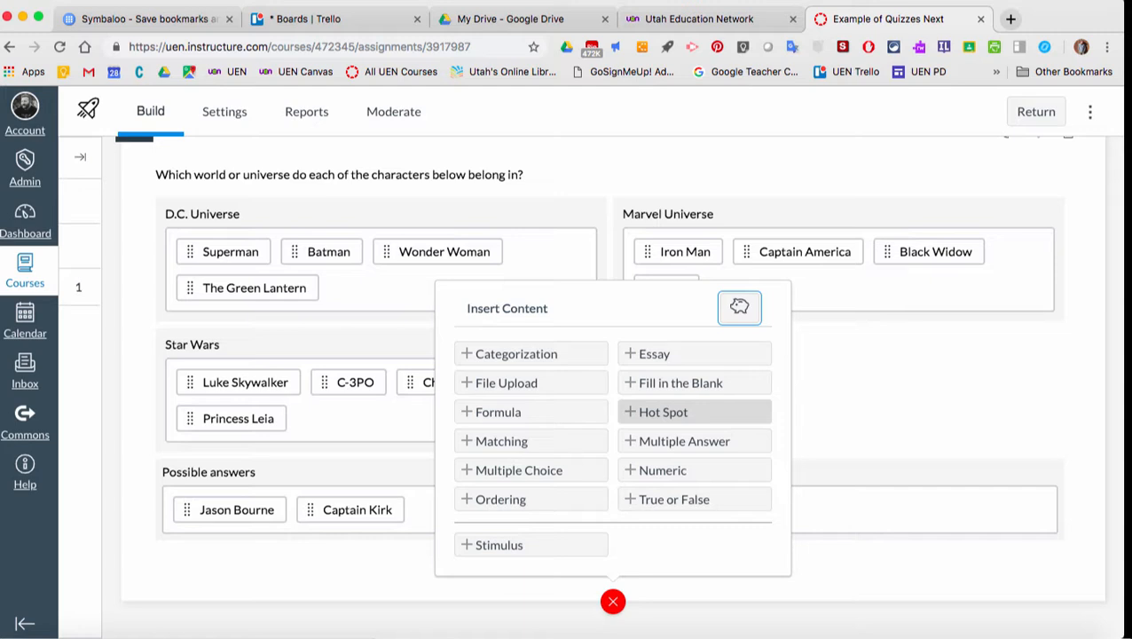
{"action": "left_click", "coordinate": [674, 412]}
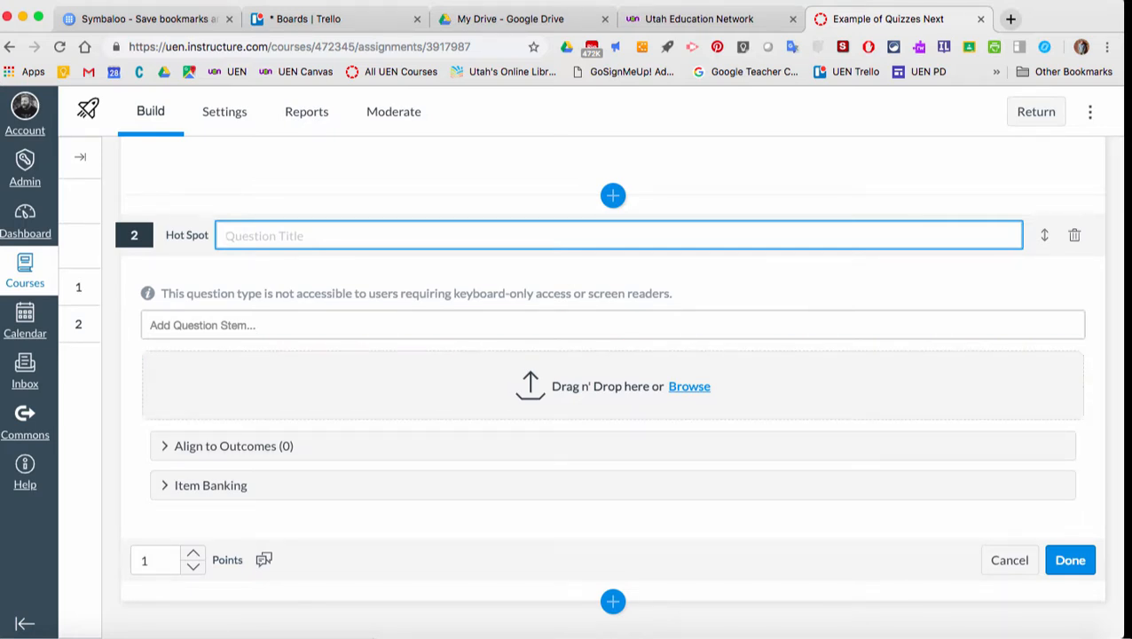
{"action": "type", "text": "New England"}
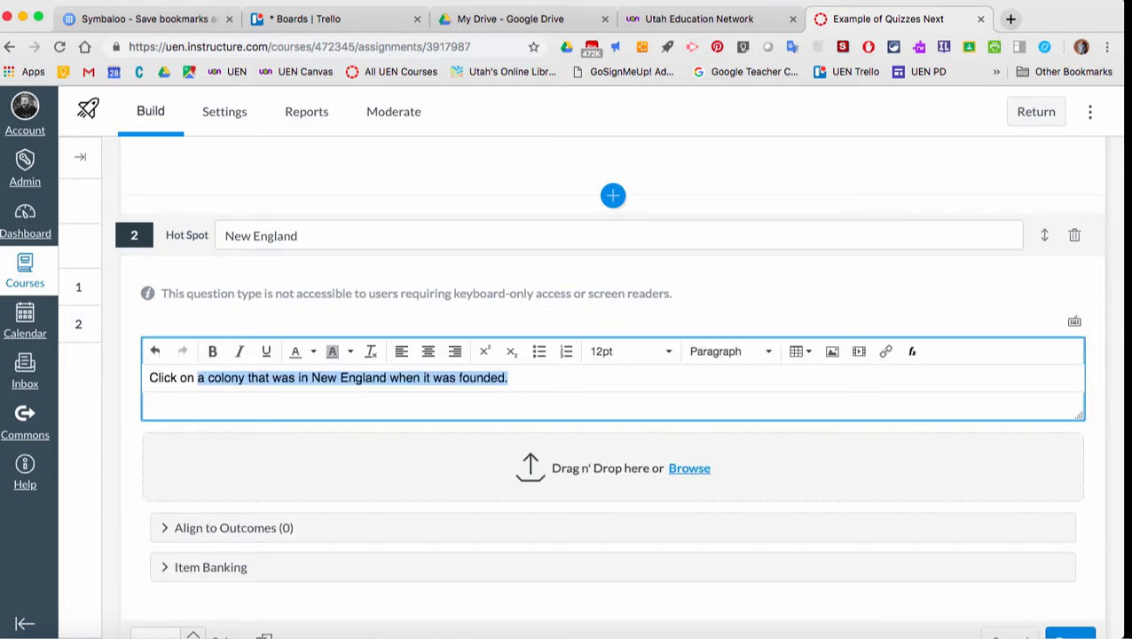
{"action": "type", "text": "the New"}
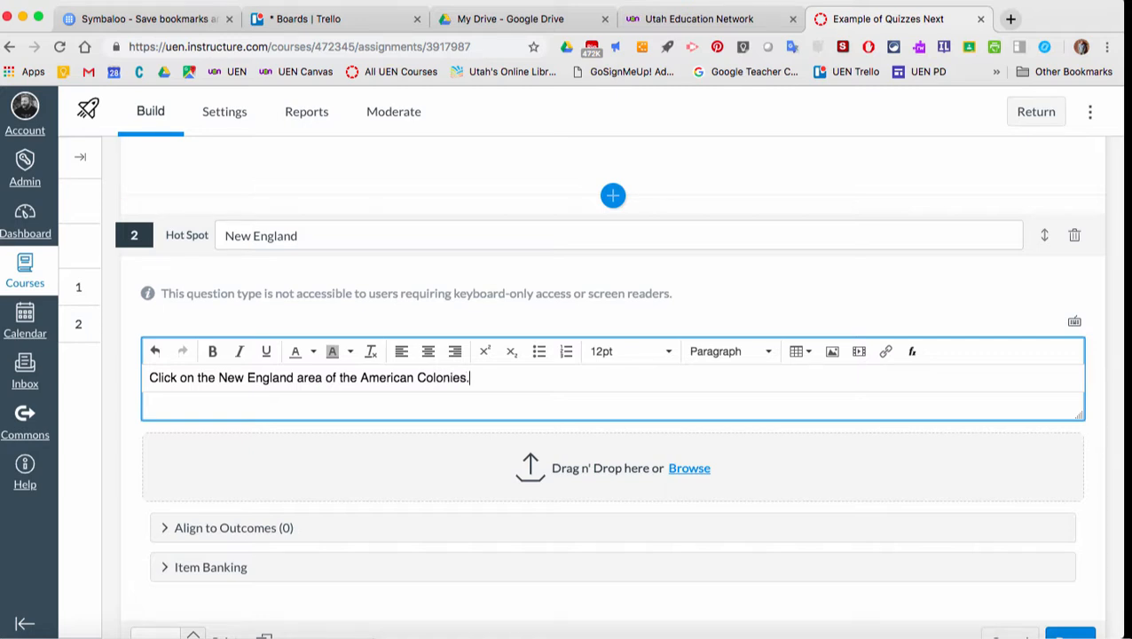
- Search Google Images in a new browser tab for "colonial america map"
{"action": "left_click", "coordinate": [1010, 19]}
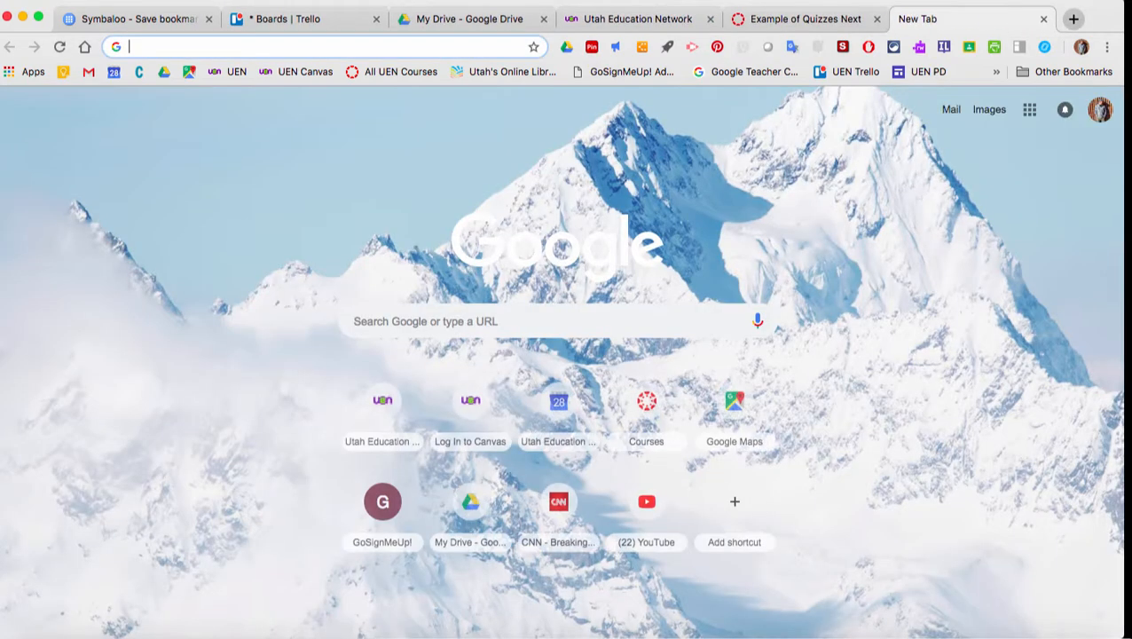
{"action": "type", "text": "colonial amer"}
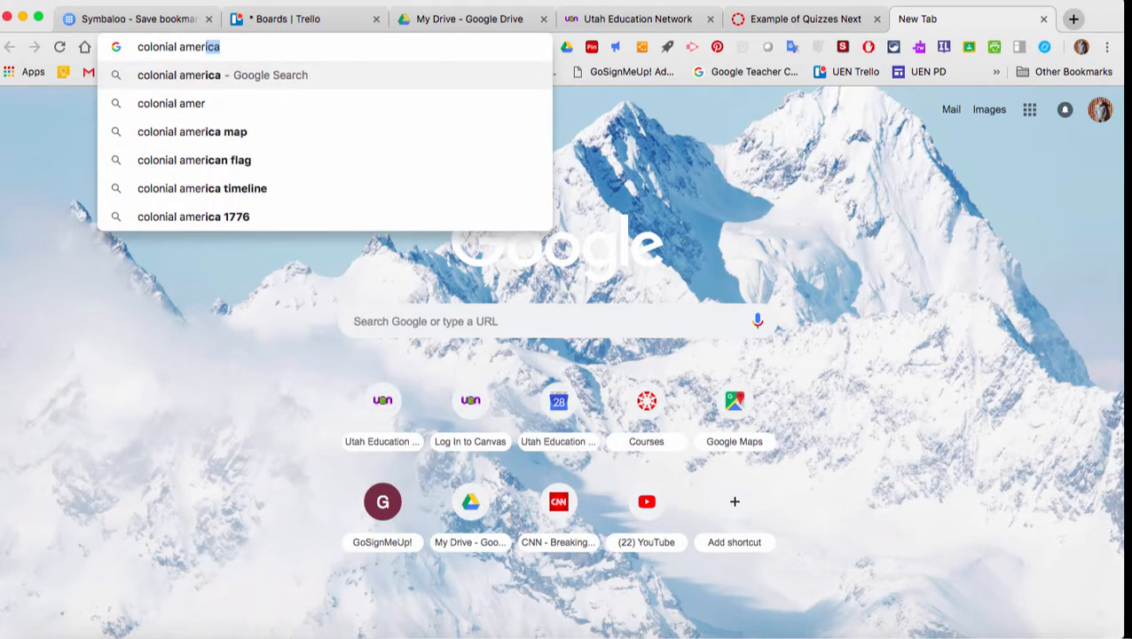
{"action": "type", "text": "ica map"}
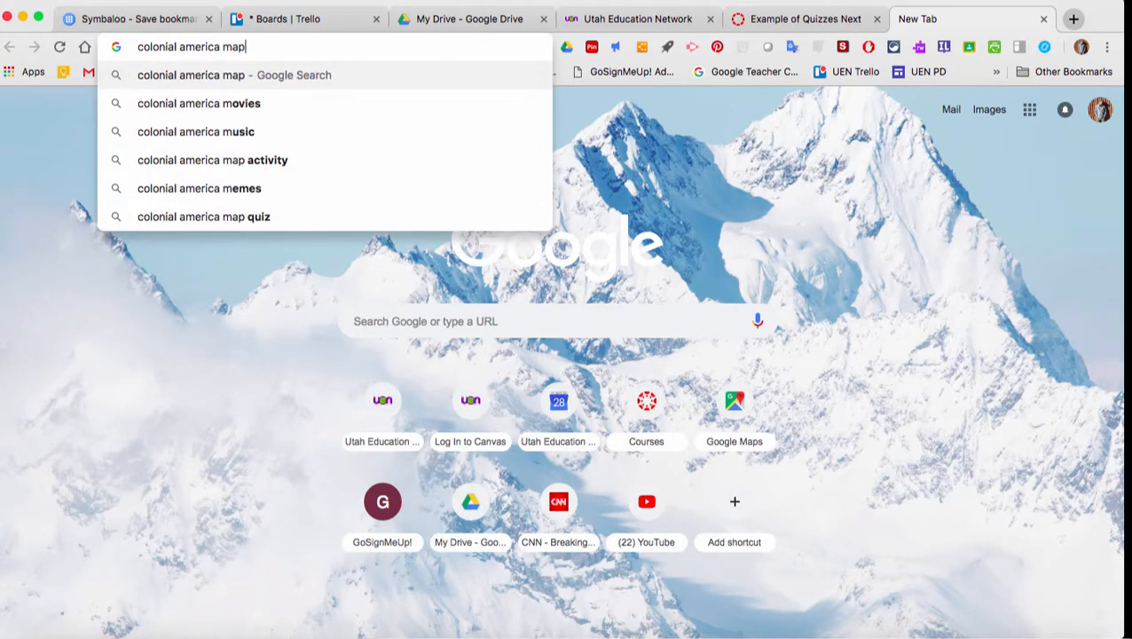
{"action": "key", "text": "Return"}
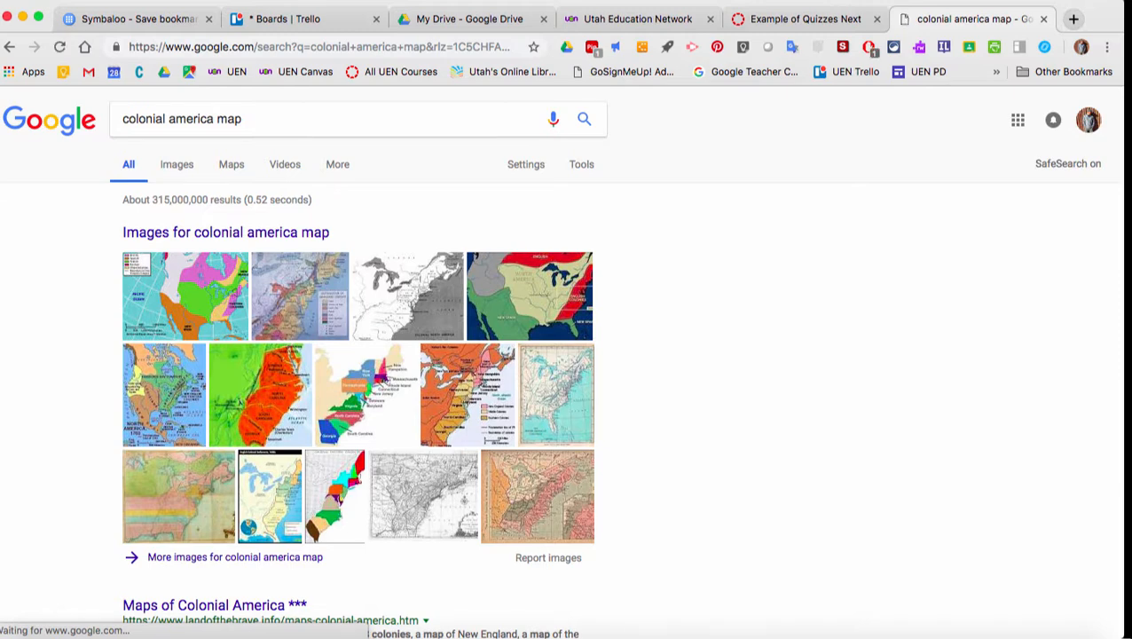
{"action": "left_click", "coordinate": [176, 164]}
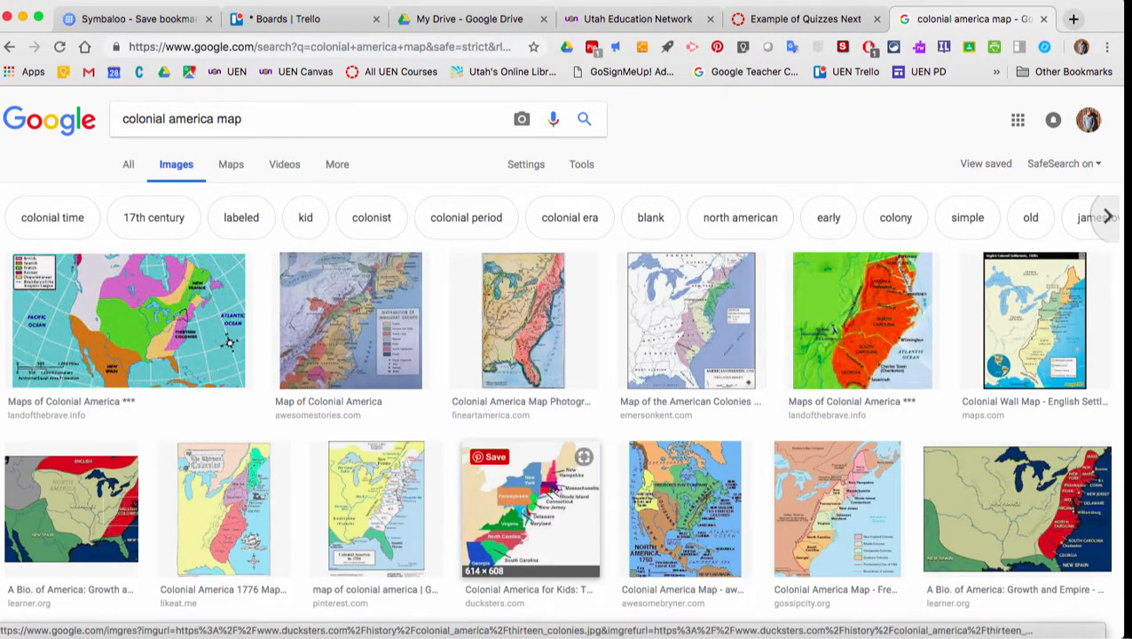
{"action": "scroll", "coordinate": [532, 506], "scroll_direction": "down", "scroll_amount": 2}
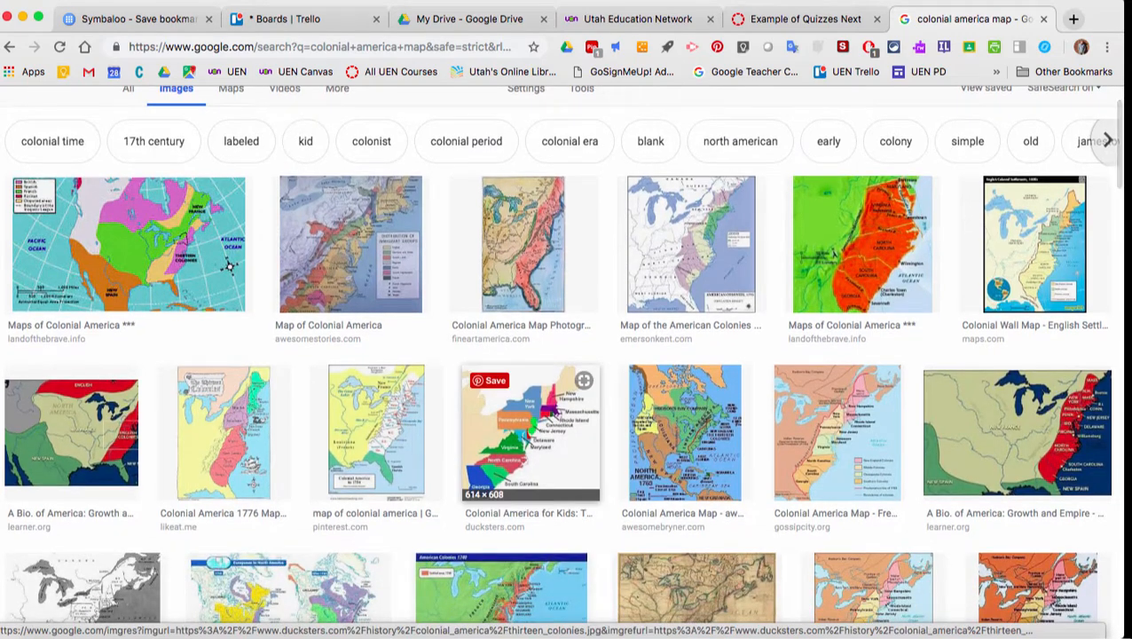
- Open the Ducksters map of the original thirteen colonies and save it to the Desktop as thirteen_colonies.jpg
{"action": "left_click", "coordinate": [530, 432]}
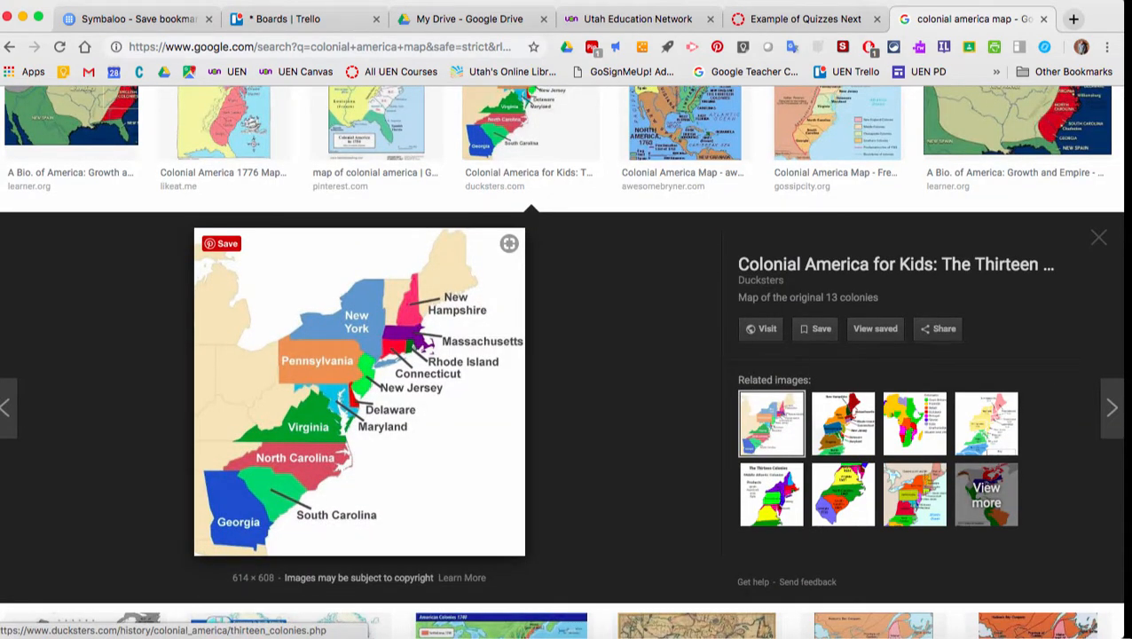
{"action": "right_click", "coordinate": [371, 324]}
{"action": "left_click", "coordinate": [417, 447]}
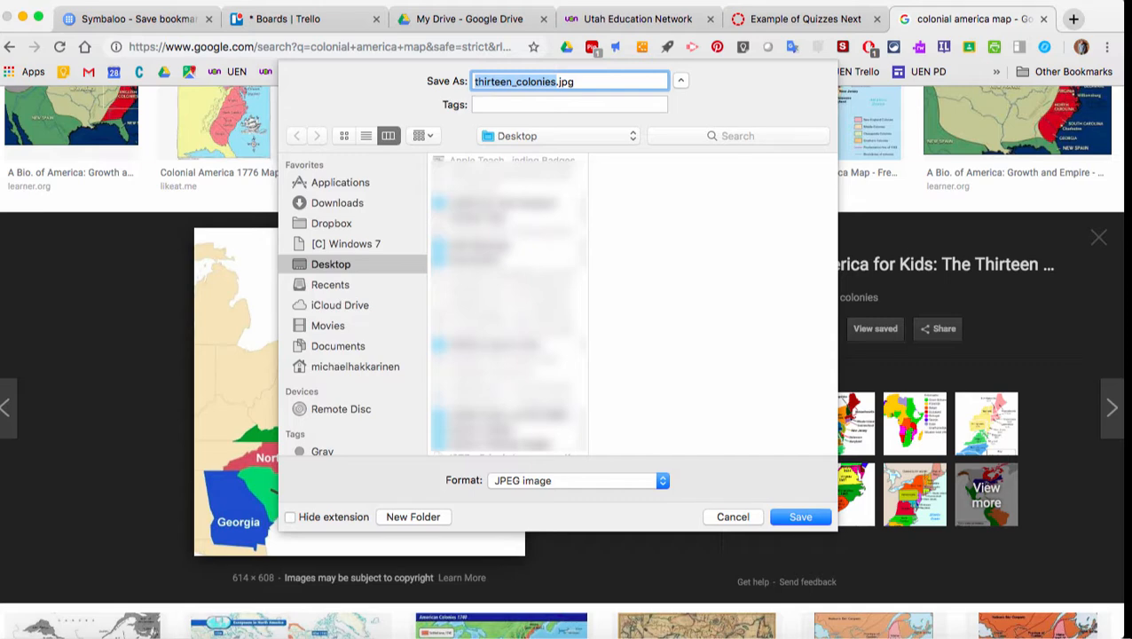
{"action": "key", "text": "Return"}
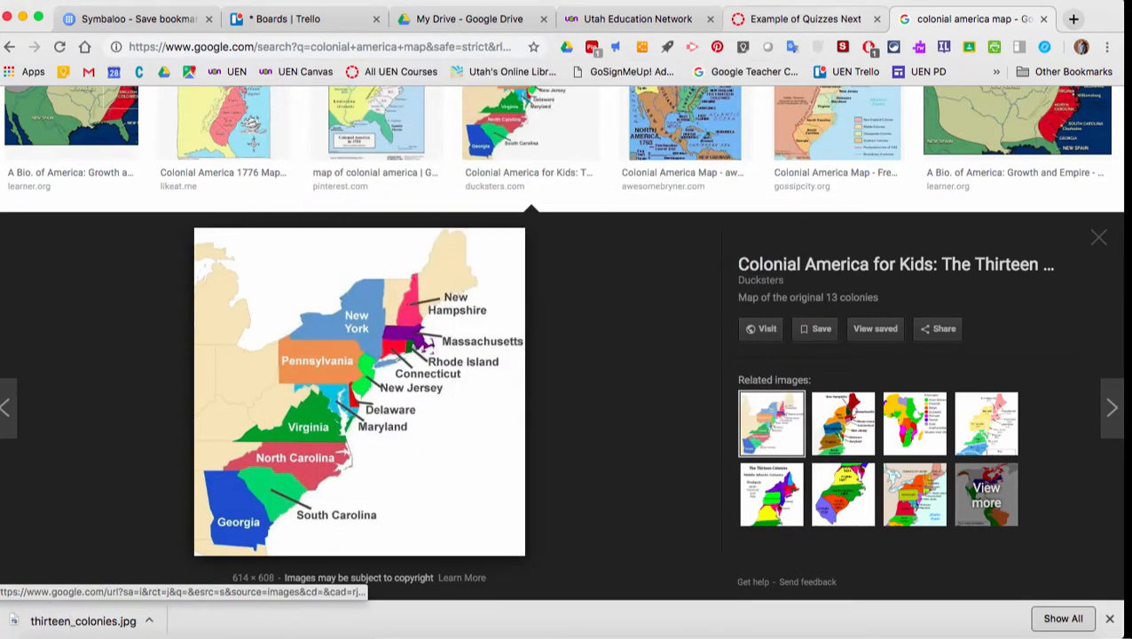
- Return to the quiz builder and upload thirteen_colonies.jpg as the hot spot question's image
{"action": "left_click", "coordinate": [798, 19]}
{"action": "left_click_drag", "start_coordinate": [14, 619], "coordinate": [266, 497]}
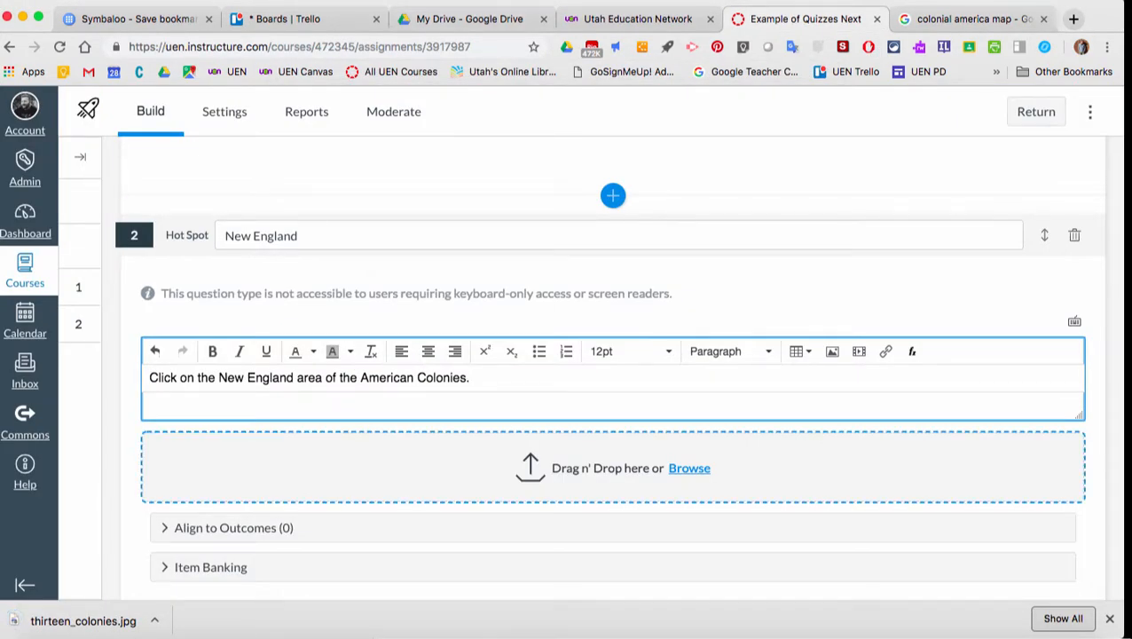
{"action": "left_click", "coordinate": [689, 467]}
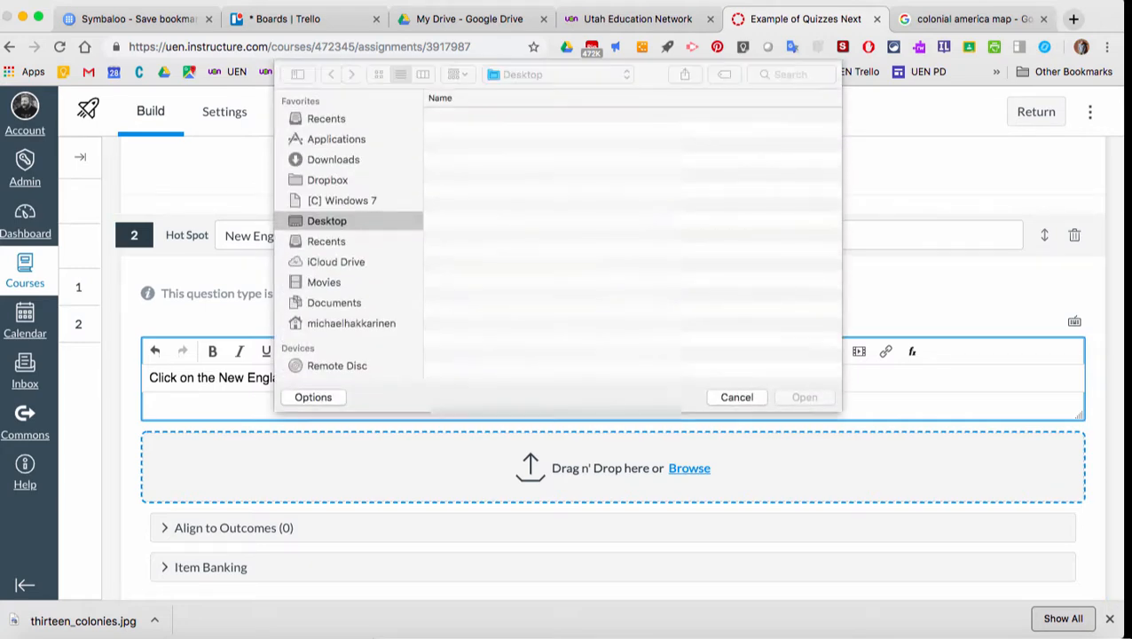
{"action": "double_click", "coordinate": [506, 116]}
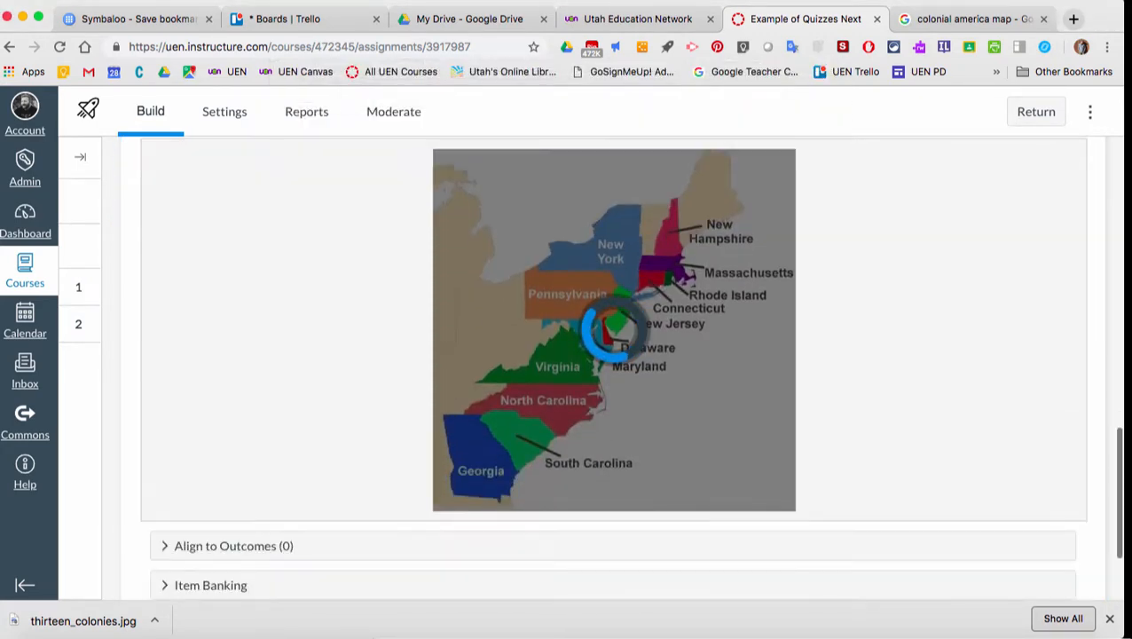
- Draw a polygon hot spot on the map around New Hampshire, Massachusetts, Rhode Island and Connecticut, and review the shape
{"action": "scroll", "coordinate": [612, 368], "scroll_direction": "up", "scroll_amount": 2}
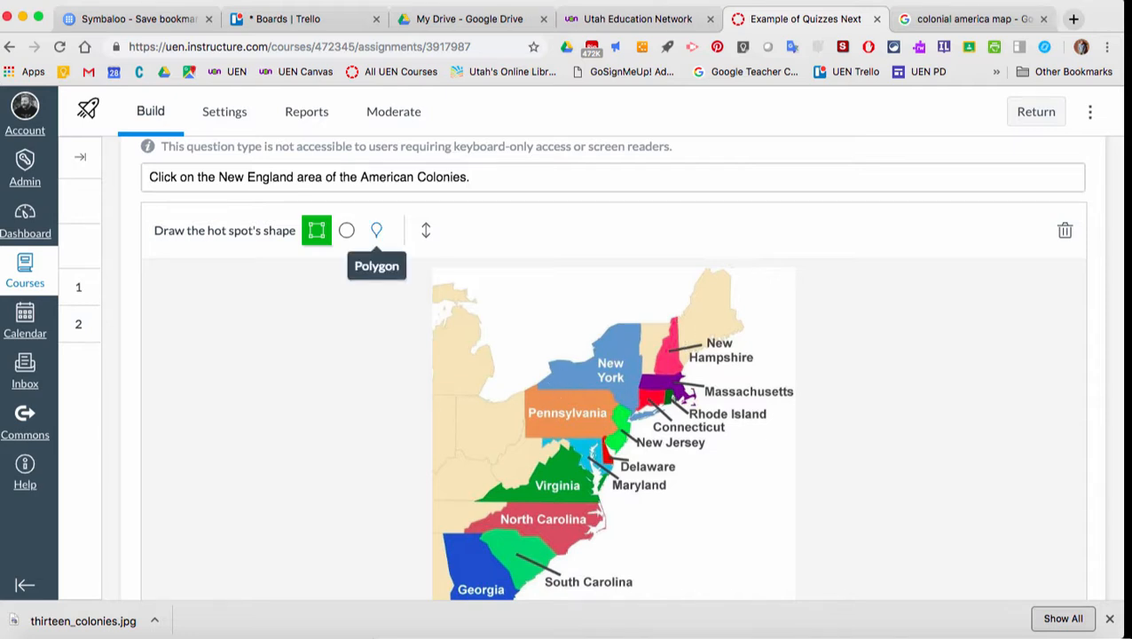
{"action": "left_click", "coordinate": [376, 230]}
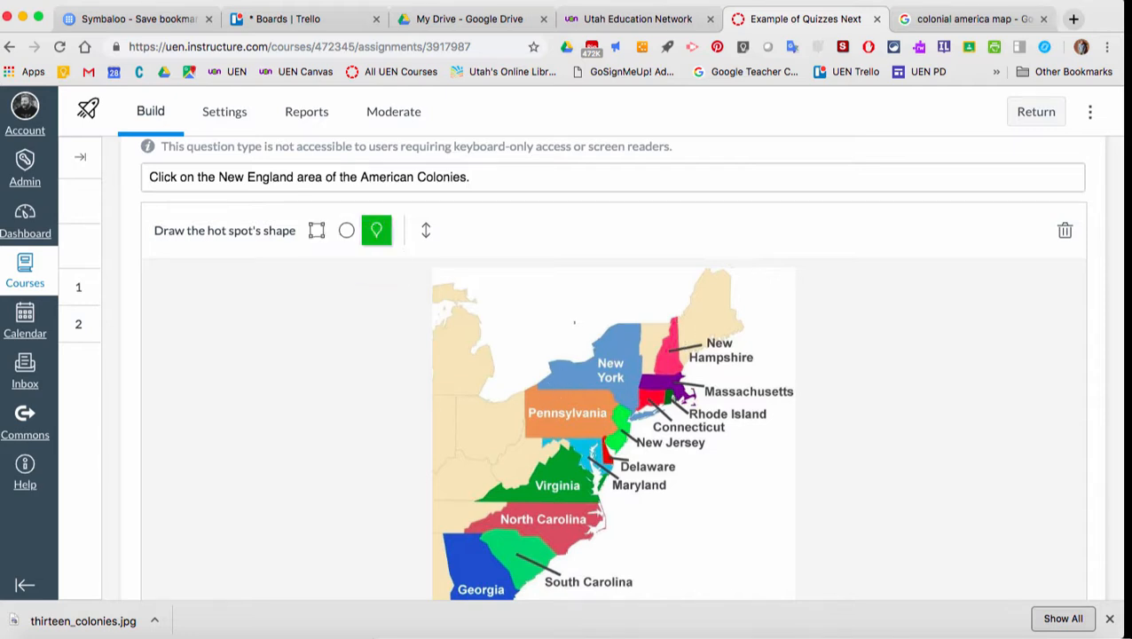
{"action": "left_click", "coordinate": [641, 328]}
{"action": "left_click", "coordinate": [674, 390]}
{"action": "left_click", "coordinate": [695, 399]}
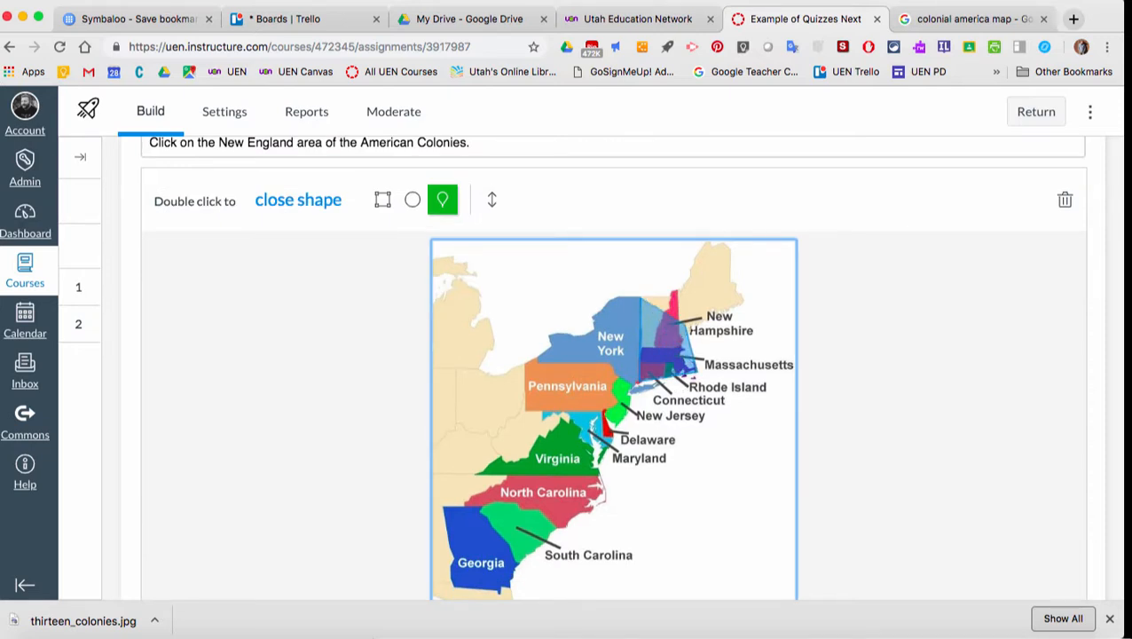
{"action": "left_click", "coordinate": [672, 296]}
{"action": "scroll", "coordinate": [682, 299], "scroll_direction": "down", "scroll_amount": 6}
{"action": "scroll", "coordinate": [682, 299], "scroll_direction": "up", "scroll_amount": 3}
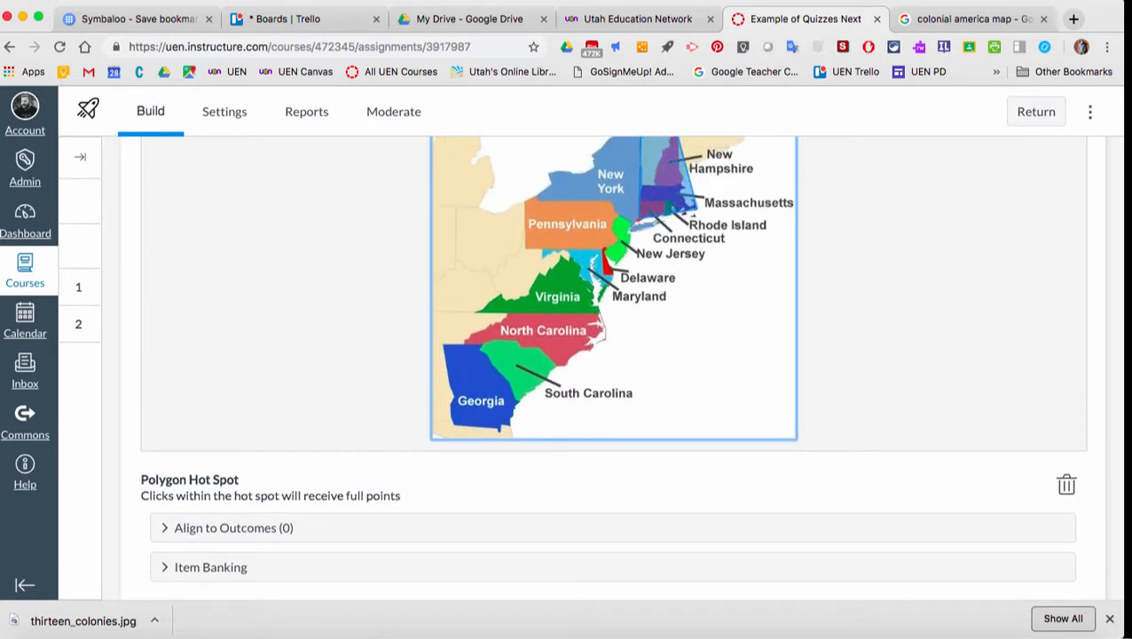
{"action": "scroll", "coordinate": [716, 182], "scroll_direction": "up", "scroll_amount": 3}
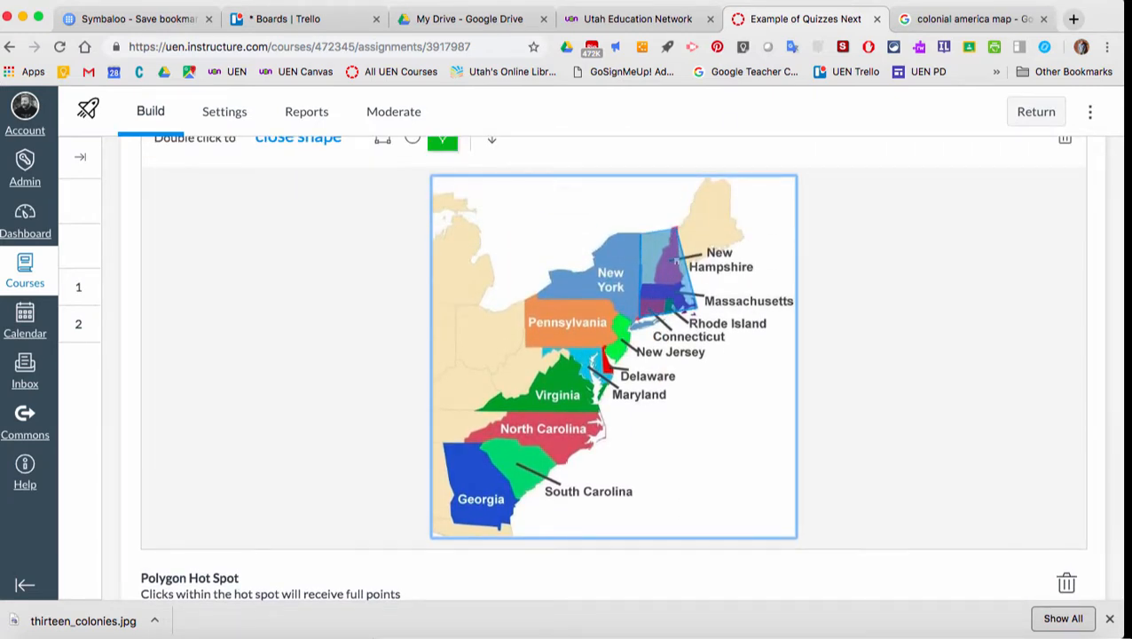
{"action": "scroll", "coordinate": [669, 209], "scroll_direction": "down", "scroll_amount": 4}
{"action": "scroll", "coordinate": [669, 210], "scroll_direction": "up", "scroll_amount": 2}
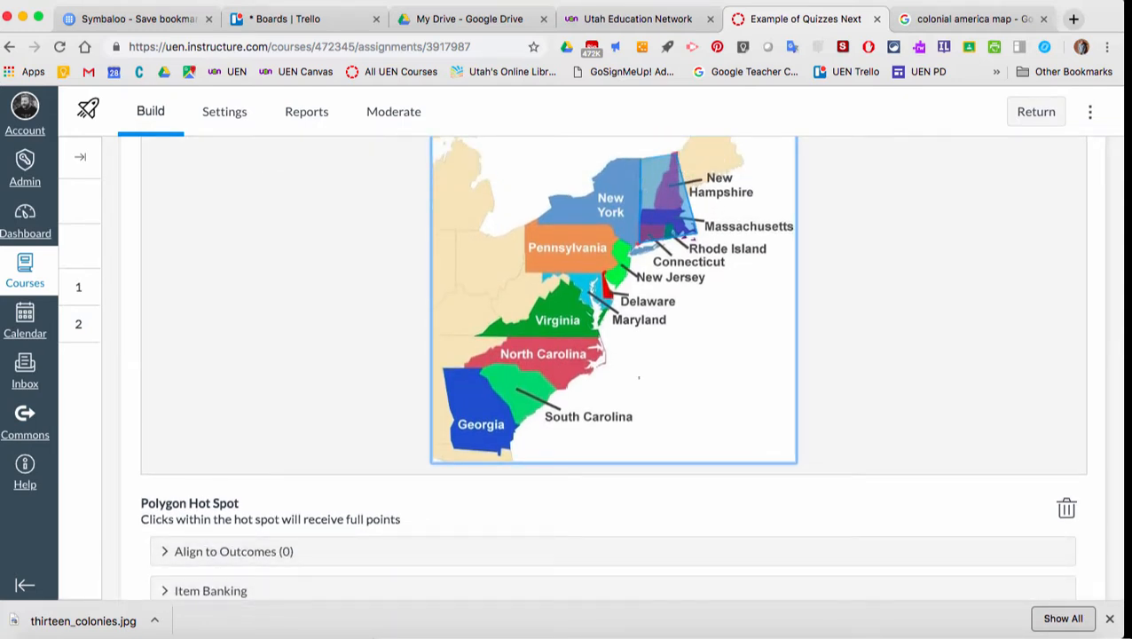
{"action": "scroll", "coordinate": [612, 354], "scroll_direction": "down", "scroll_amount": 4}
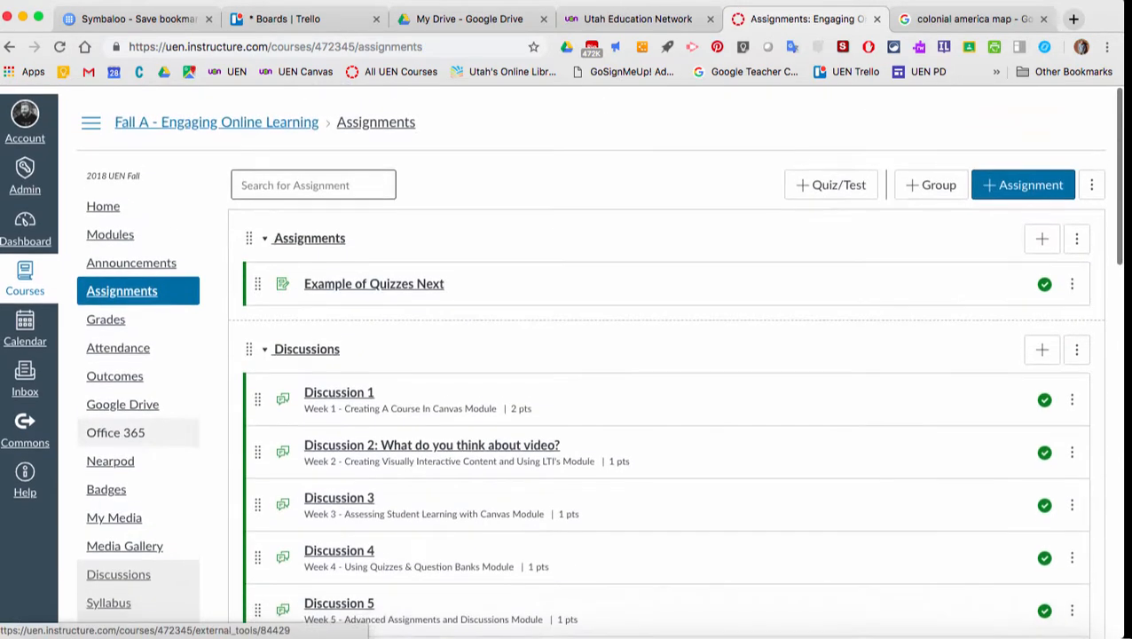
- Switch to Student View from the course home page and open the course's assignments list
{"action": "left_click", "coordinate": [103, 206]}
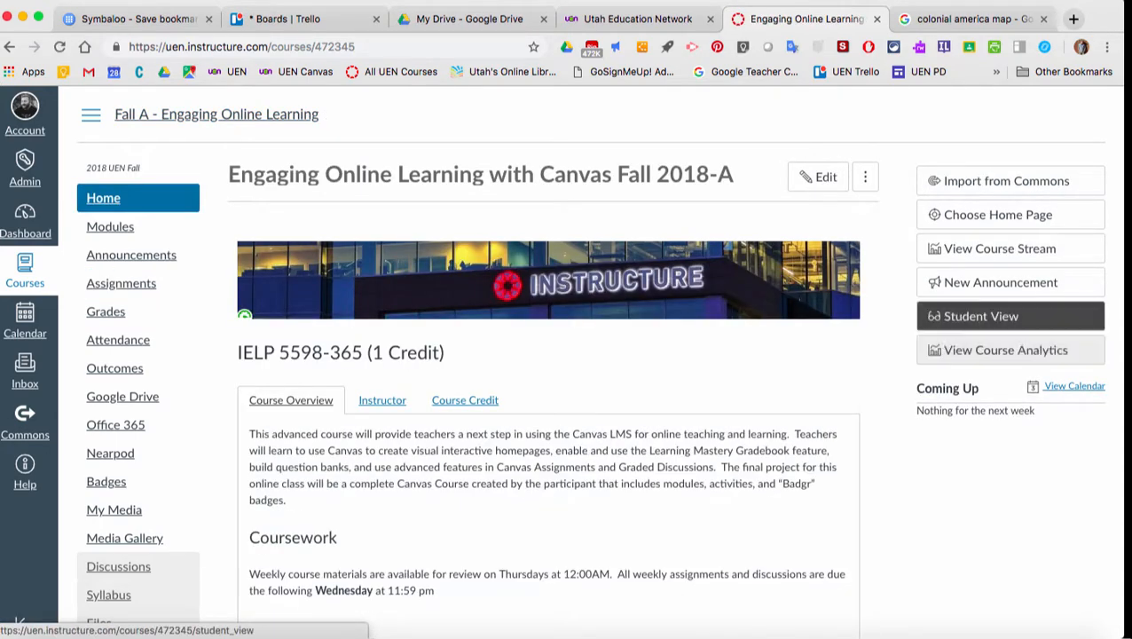
{"action": "left_click", "coordinate": [1011, 316]}
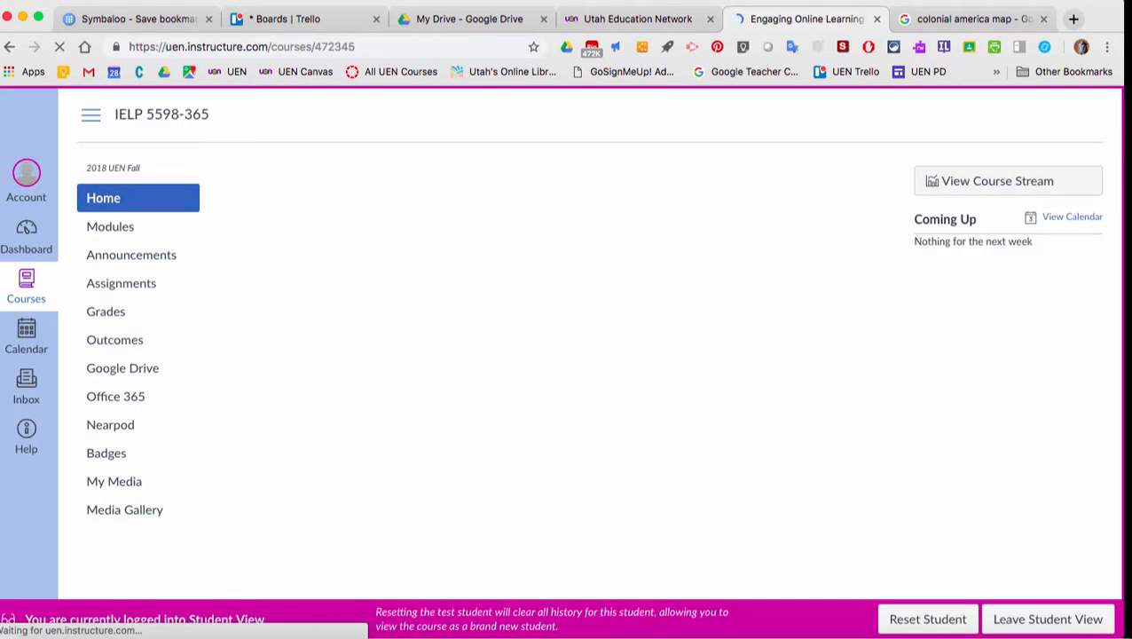
{"action": "left_click", "coordinate": [121, 283]}
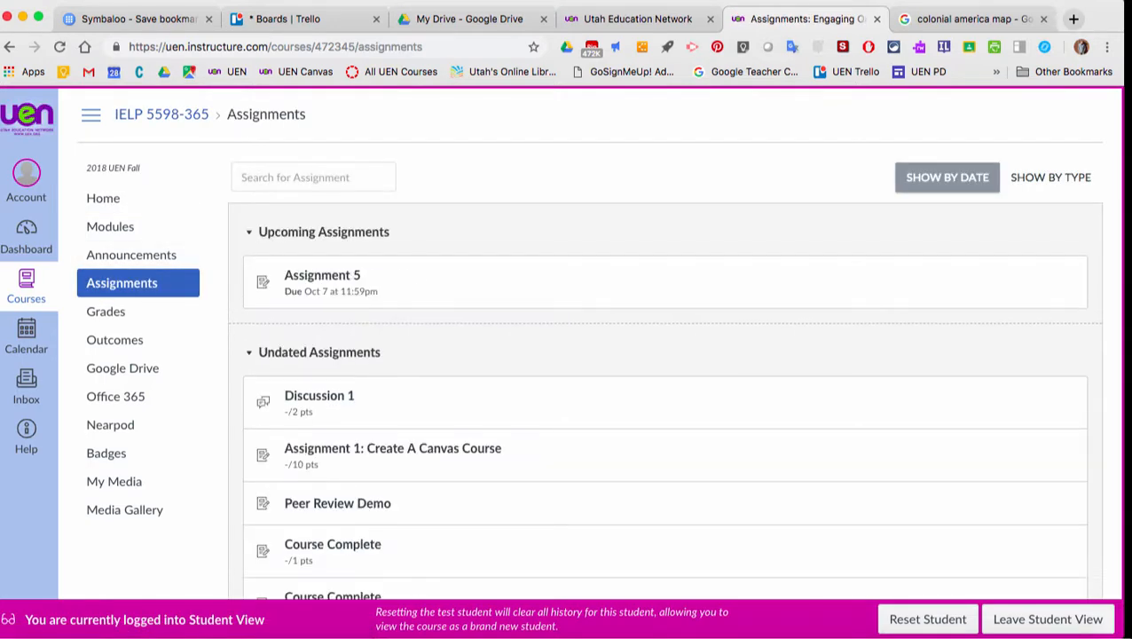
- Open the Example of Quizzes Next quiz from the undated assignments and begin an attempt
{"action": "scroll", "coordinate": [621, 391], "scroll_direction": "down", "scroll_amount": 5}
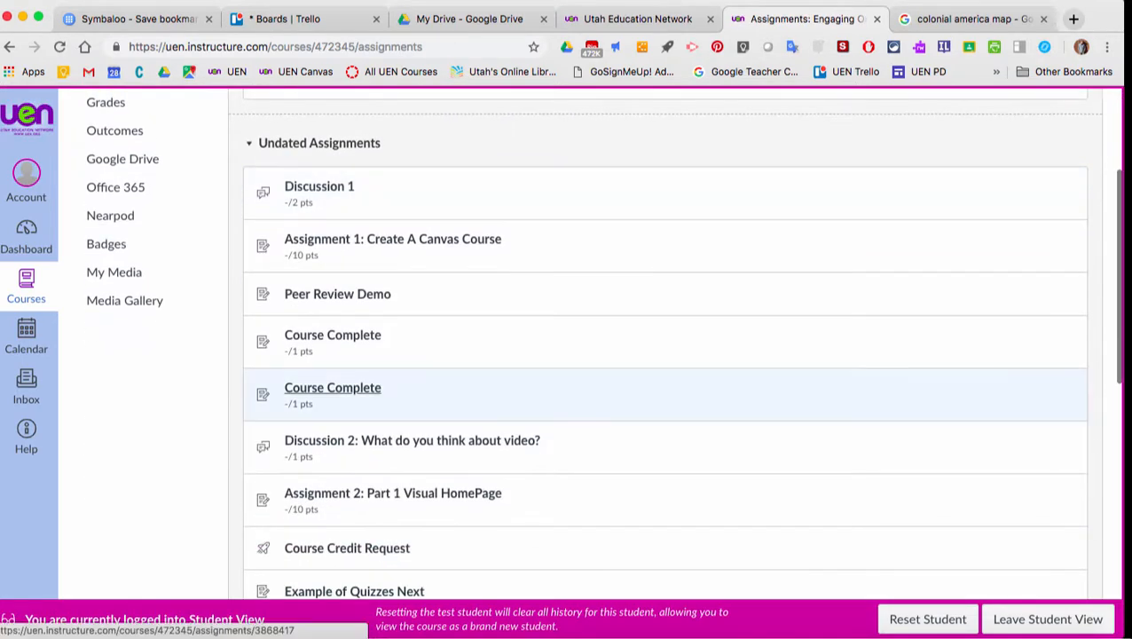
{"action": "left_click", "coordinate": [355, 471]}
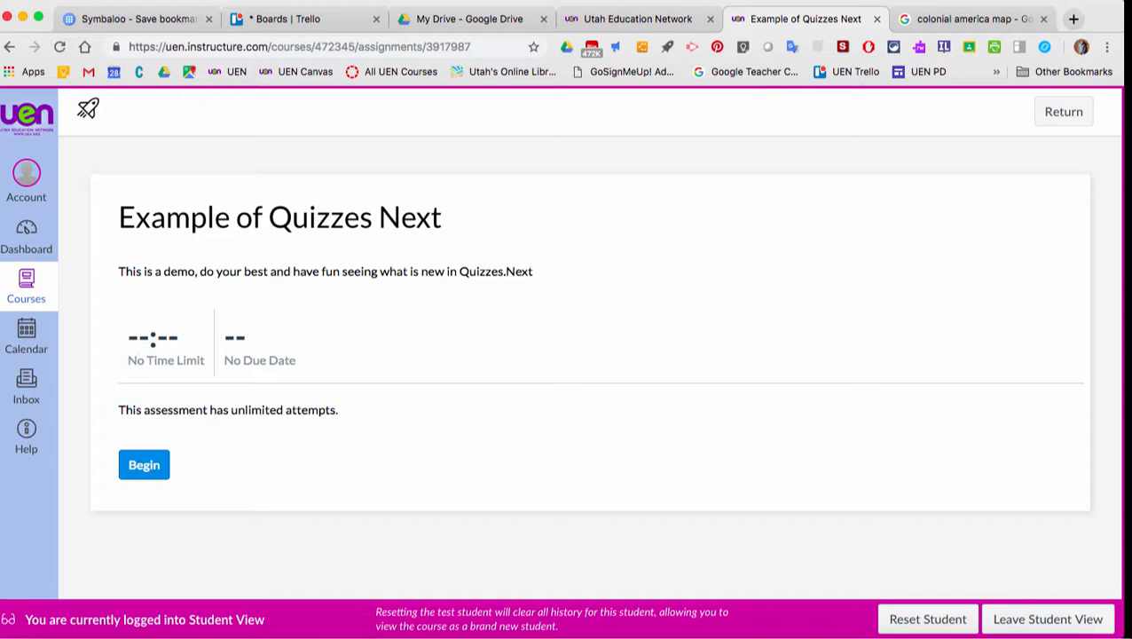
{"action": "left_click", "coordinate": [144, 465]}
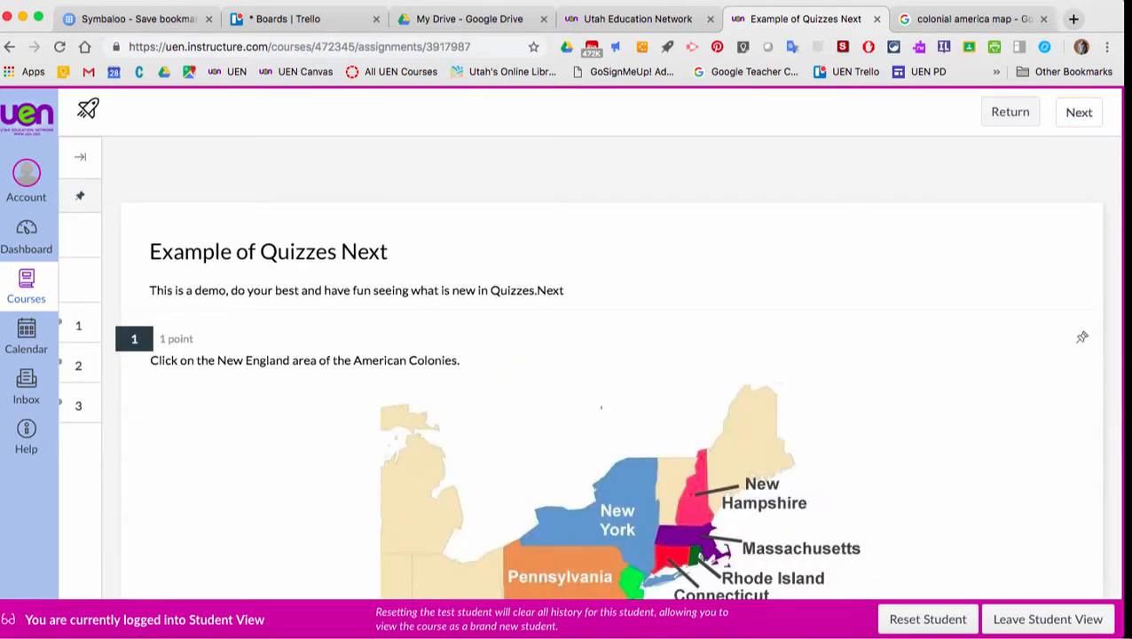
- Answer the hot spot question by marking a spot in Massachusetts on the colonies map, and go on to question 2
{"action": "scroll", "coordinate": [602, 407], "scroll_direction": "down", "scroll_amount": 3}
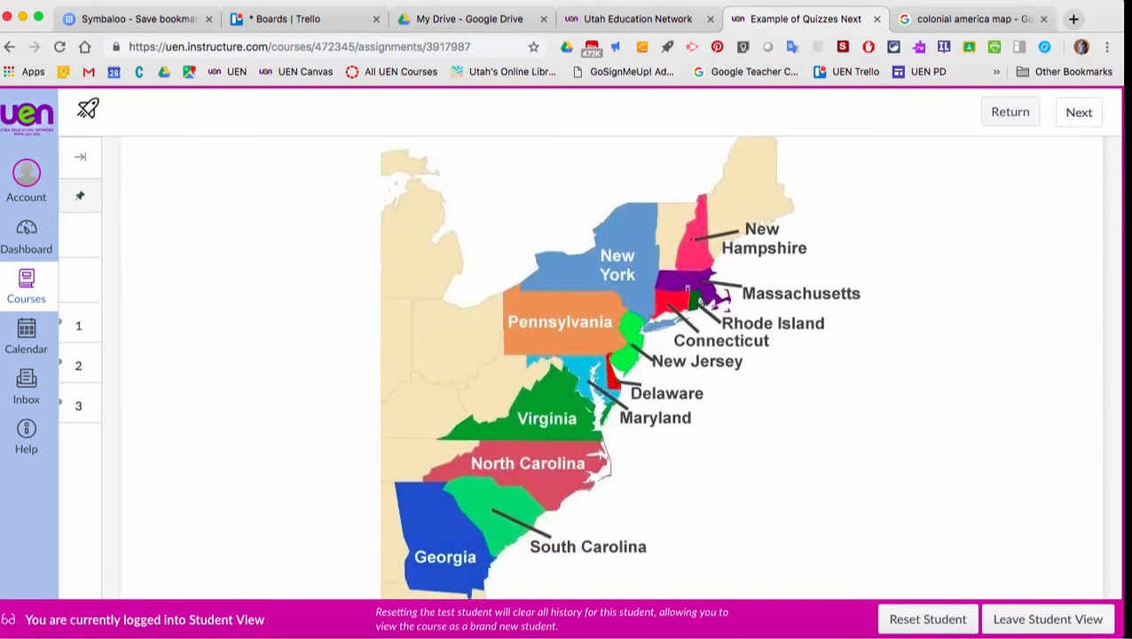
{"action": "left_click", "coordinate": [680, 274]}
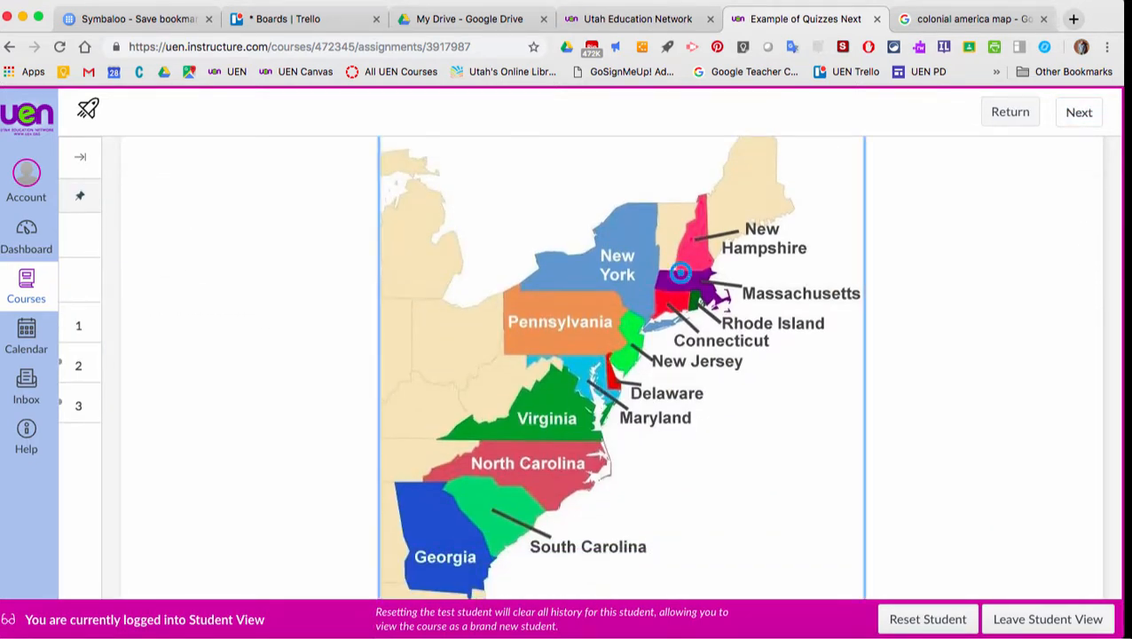
{"action": "scroll", "coordinate": [612, 367], "scroll_direction": "down", "scroll_amount": 1}
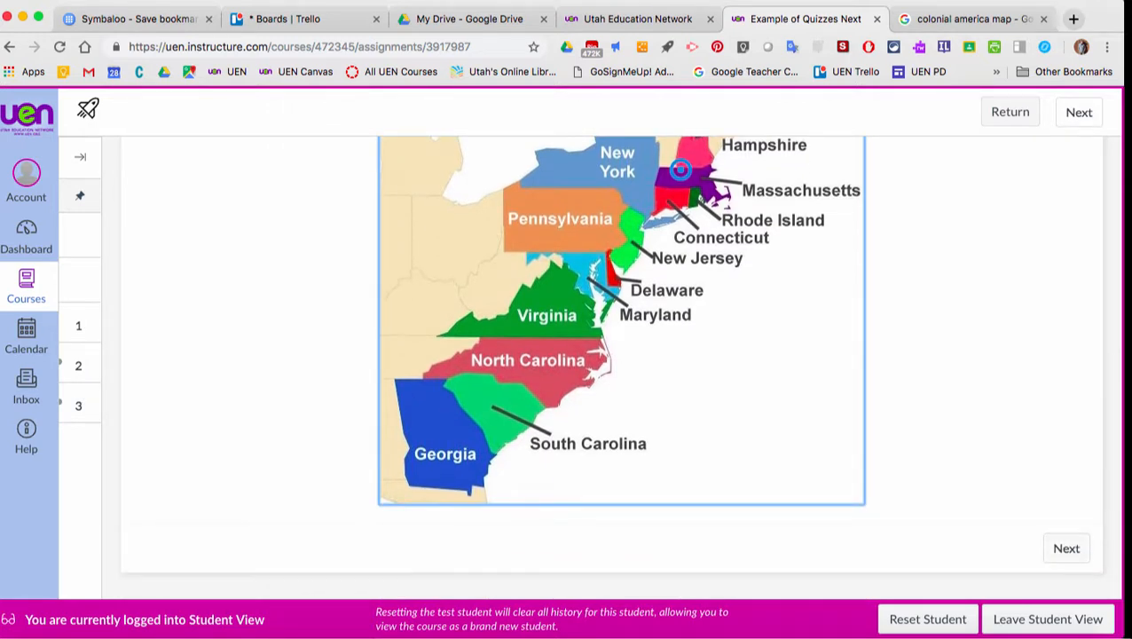
{"action": "key", "text": "Tab"}
{"action": "key", "text": "Return"}
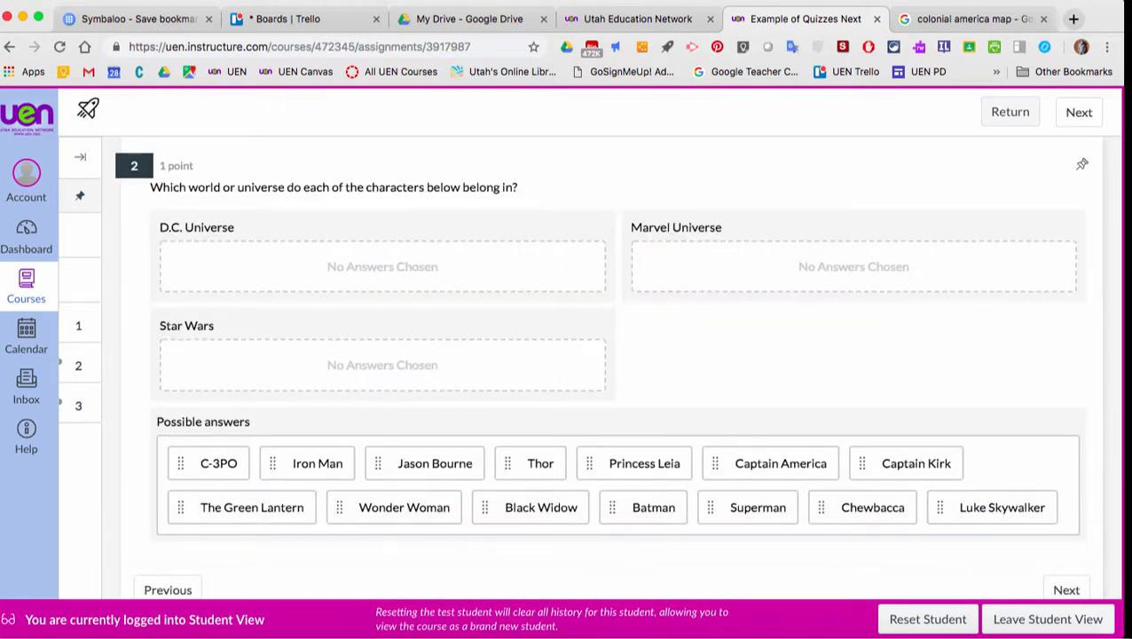
- Place C-3PO and Princess Leia under Star Wars, Iron Man, Thor, Captain America and Black Widow under Marvel Universe, and The Green Lantern under D.C. Universe
{"action": "left_click_drag", "start_coordinate": [203, 475], "coordinate": [229, 367]}
{"action": "left_click_drag", "start_coordinate": [225, 472], "coordinate": [715, 267]}
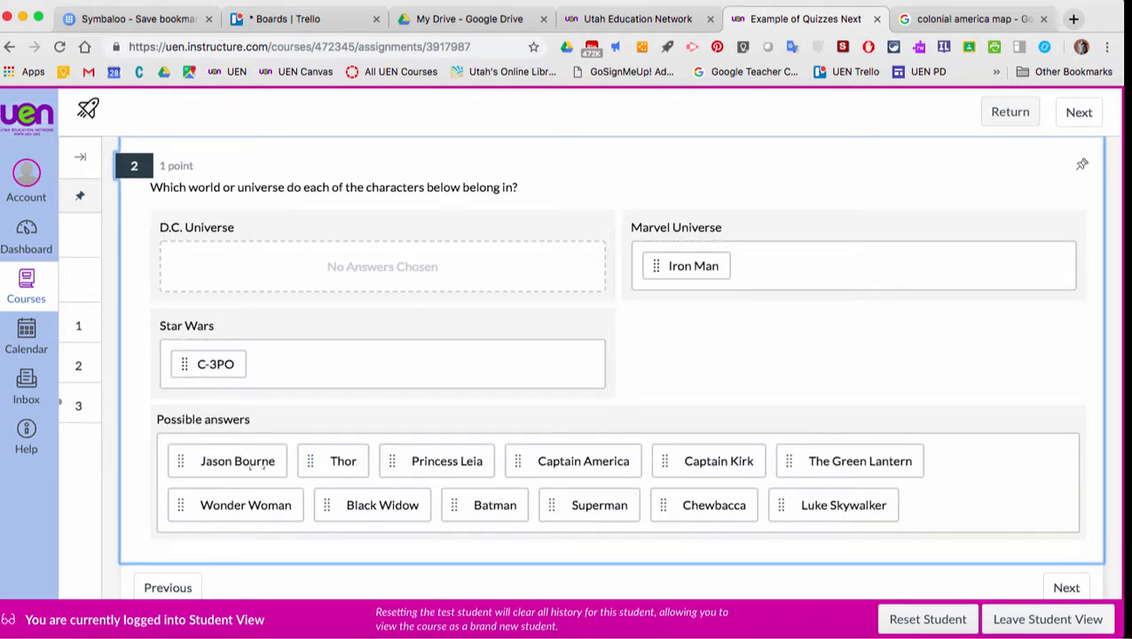
{"action": "mouse_move", "coordinate": [263, 477]}
{"action": "left_mouse_down"}
{"action": "mouse_move", "coordinate": [309, 467]}
{"action": "mouse_move", "coordinate": [255, 475]}
{"action": "left_mouse_up"}
{"action": "left_click_drag", "start_coordinate": [342, 470], "coordinate": [778, 268]}
{"action": "left_click_drag", "start_coordinate": [447, 463], "coordinate": [318, 363]}
{"action": "left_click_drag", "start_coordinate": [576, 463], "coordinate": [885, 268]}
{"action": "left_click_drag", "start_coordinate": [492, 462], "coordinate": [248, 266]}
{"action": "left_click_drag", "start_coordinate": [793, 460], "coordinate": [704, 304]}
- Place Batman, Superman and Wonder Woman under D.C. Universe, Chewbacca and Luke Skywalker under Star Wars, and go on to question 3
{"action": "left_click_drag", "start_coordinate": [738, 457], "coordinate": [371, 266]}
{"action": "left_click_drag", "start_coordinate": [732, 495], "coordinate": [468, 265]}
{"action": "left_click_drag", "start_coordinate": [553, 495], "coordinate": [433, 400]}
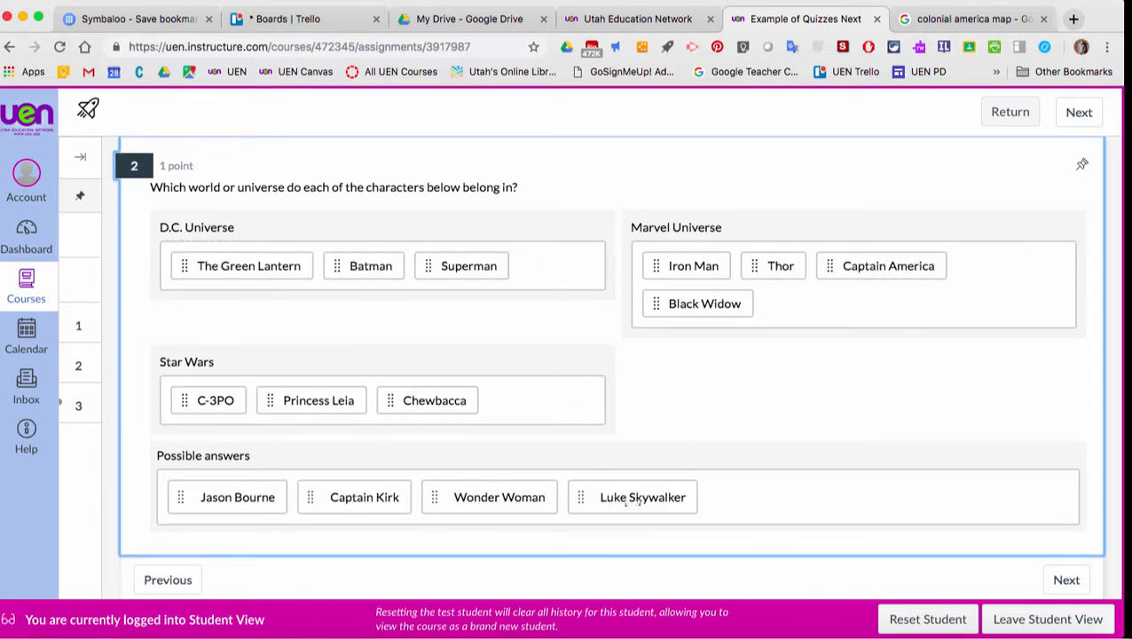
{"action": "left_click_drag", "start_coordinate": [639, 499], "coordinate": [233, 438]}
{"action": "left_click_drag", "start_coordinate": [497, 533], "coordinate": [240, 303]}
{"action": "scroll", "coordinate": [266, 302], "scroll_direction": "down", "scroll_amount": 2}
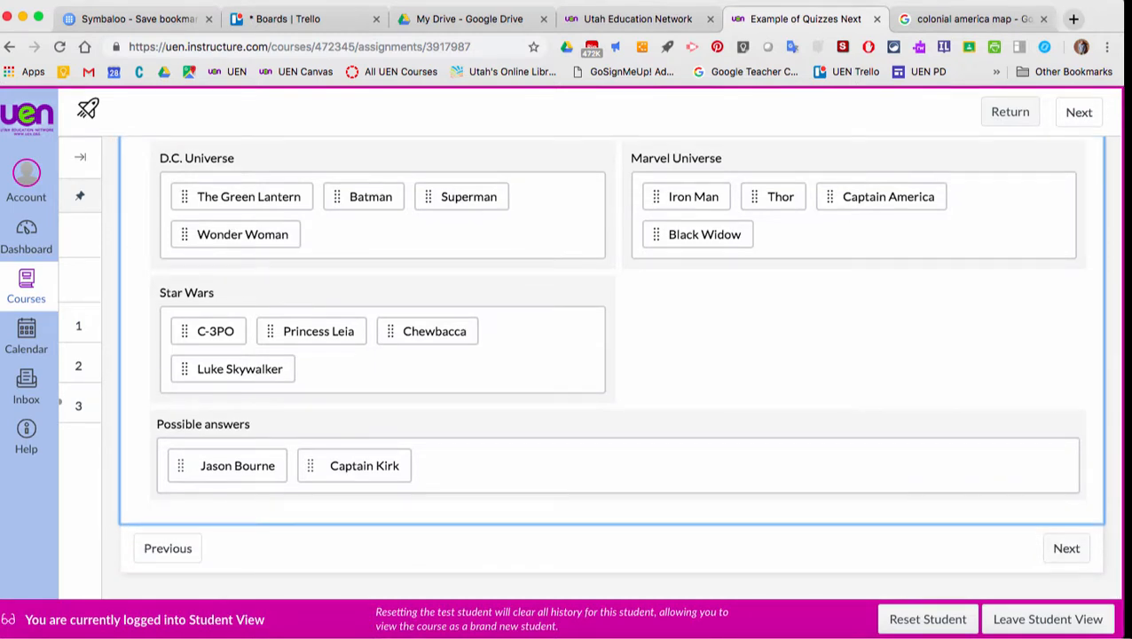
{"action": "left_click", "coordinate": [1066, 547]}
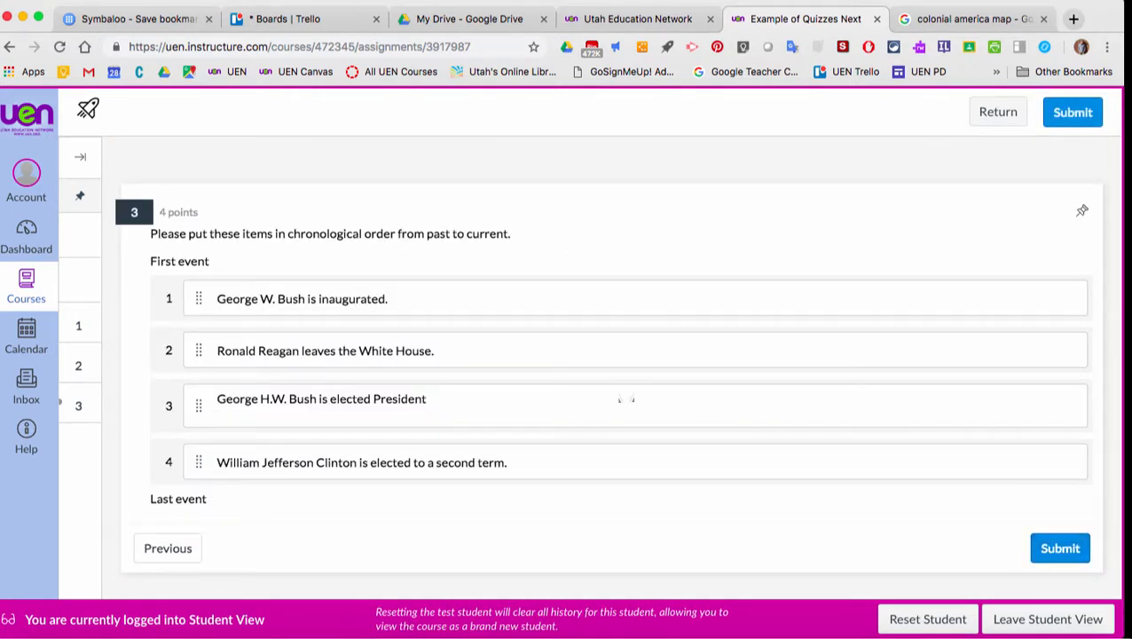
- Order the events as George H.W. Bush's election, Reagan's departure, Clinton's second-term election and George W. Bush's inauguration, and submit the quiz
{"action": "left_click_drag", "start_coordinate": [333, 356], "coordinate": [334, 281]}
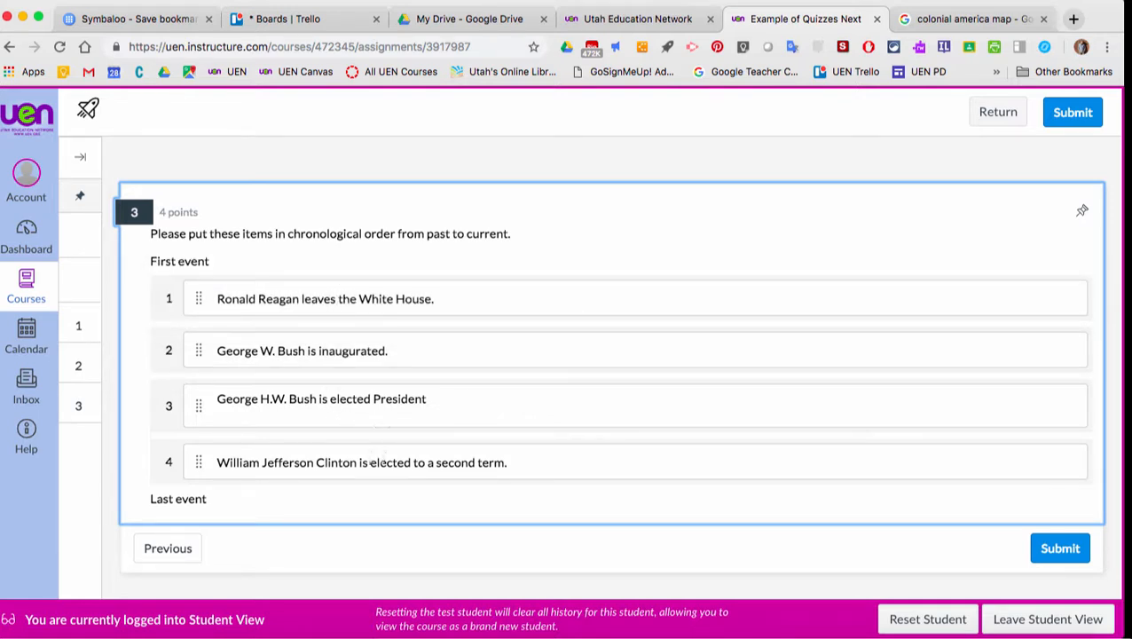
{"action": "left_click_drag", "start_coordinate": [370, 462], "coordinate": [349, 299]}
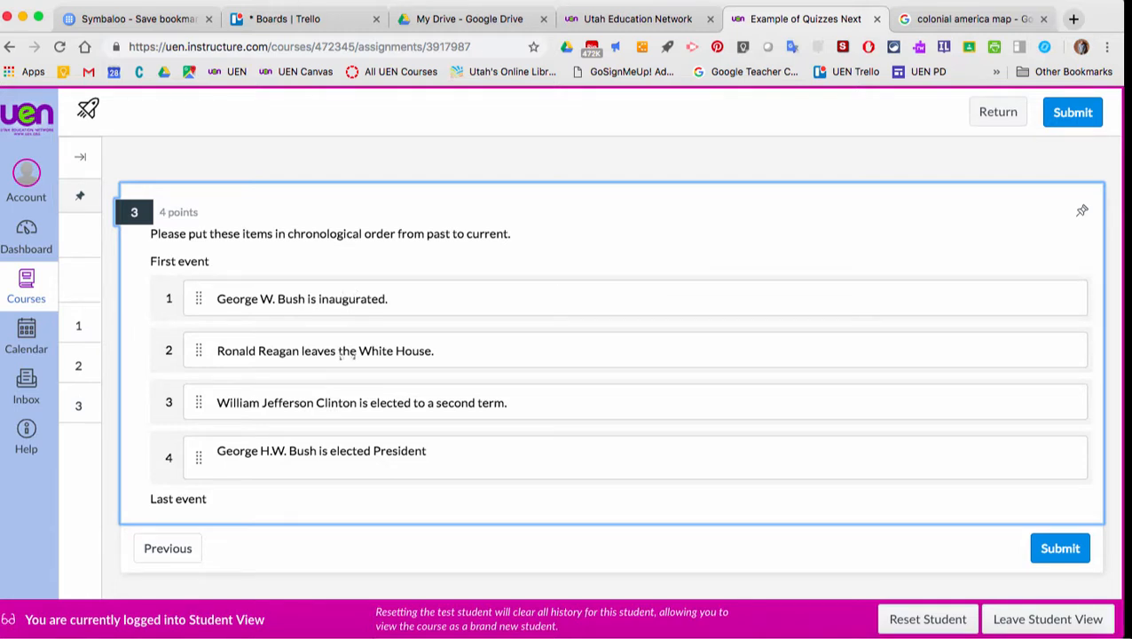
{"action": "left_click_drag", "start_coordinate": [328, 465], "coordinate": [333, 320]}
{"action": "left_click_drag", "start_coordinate": [321, 359], "coordinate": [335, 470]}
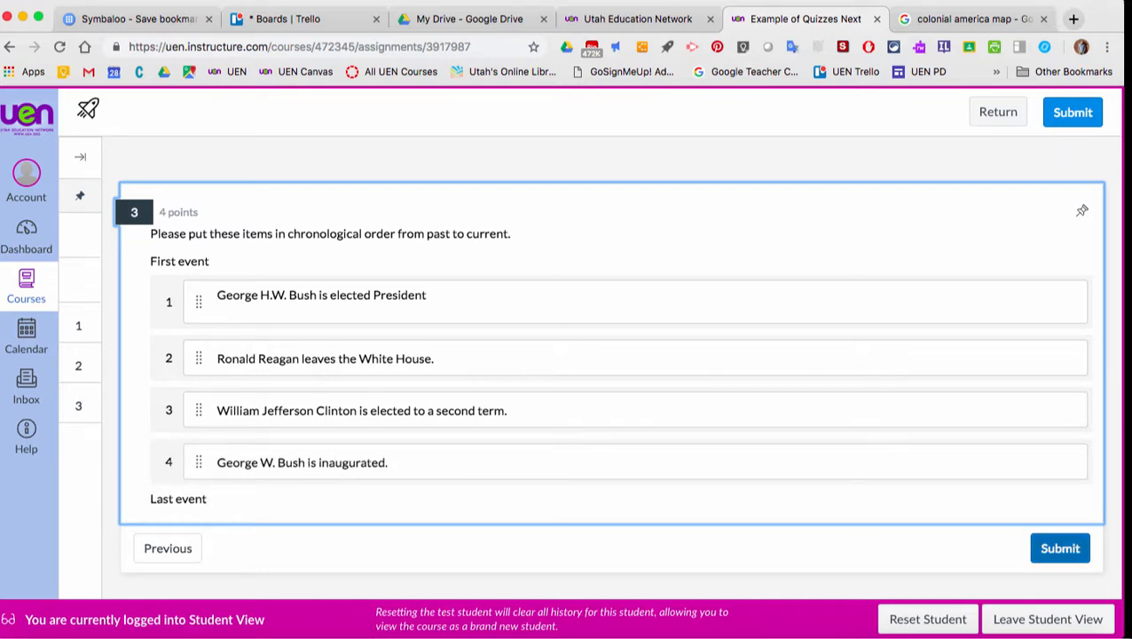
{"action": "left_click", "coordinate": [1059, 548]}
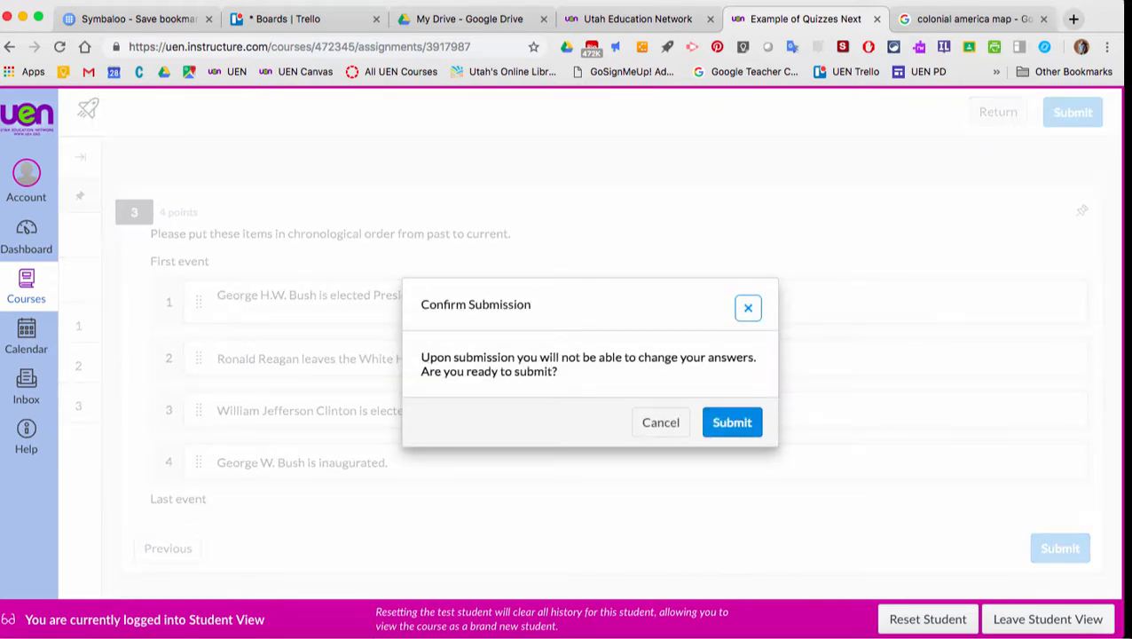
{"action": "left_click", "coordinate": [732, 422]}
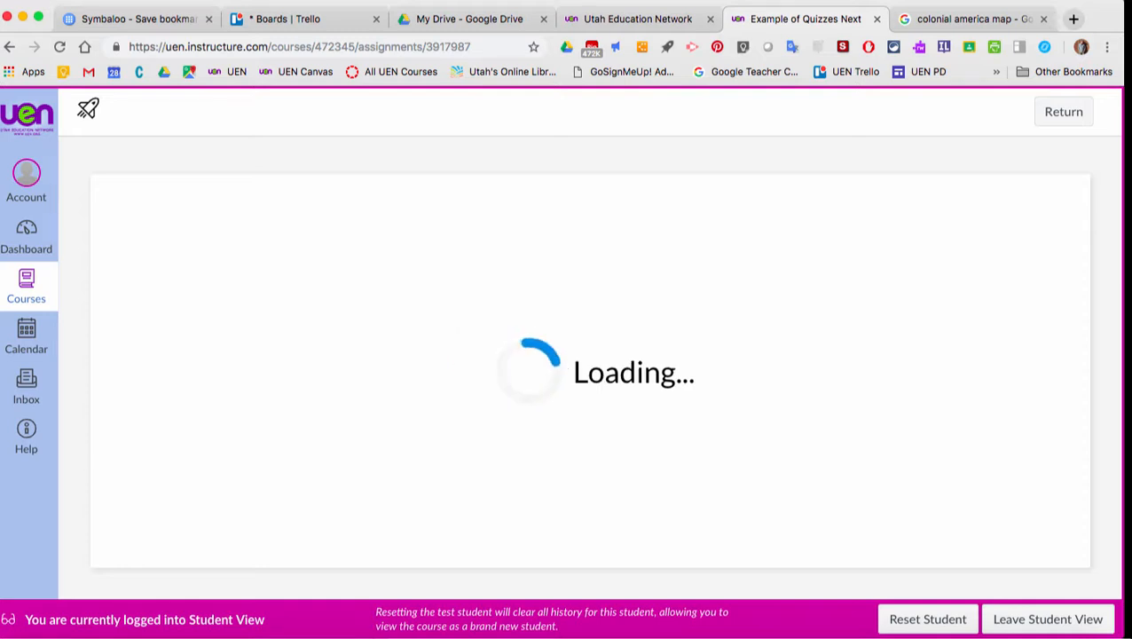
- Review the attempt's results, checking the score, attempt history and the marked answers to all three questions
{"action": "scroll", "coordinate": [603, 363], "scroll_direction": "down", "scroll_amount": 2}
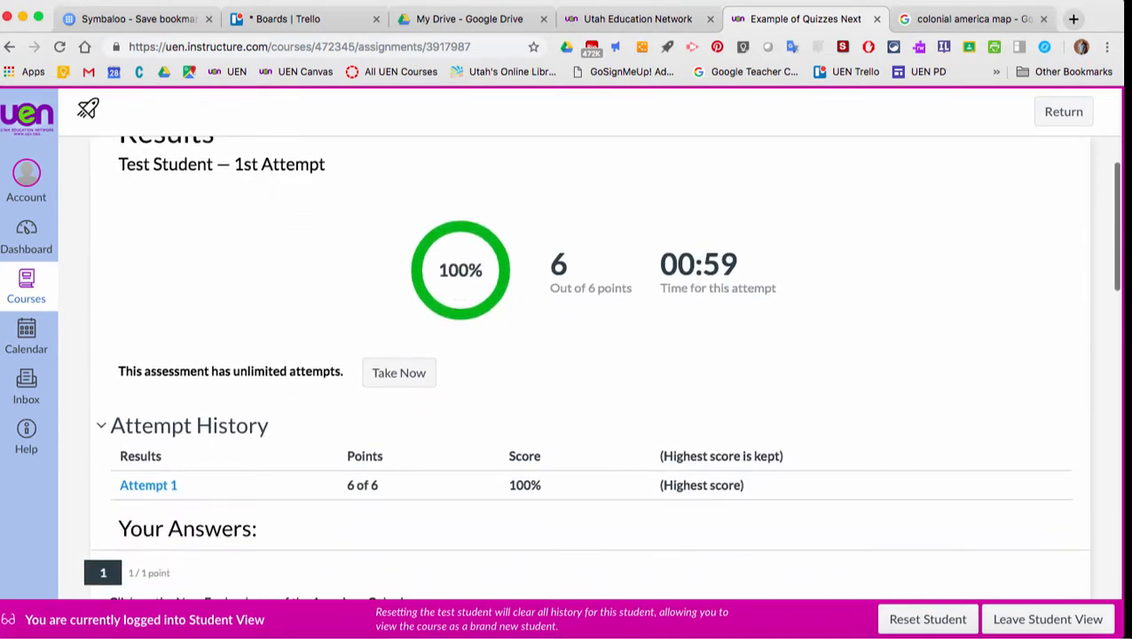
{"action": "scroll", "coordinate": [590, 364], "scroll_direction": "down", "scroll_amount": 5}
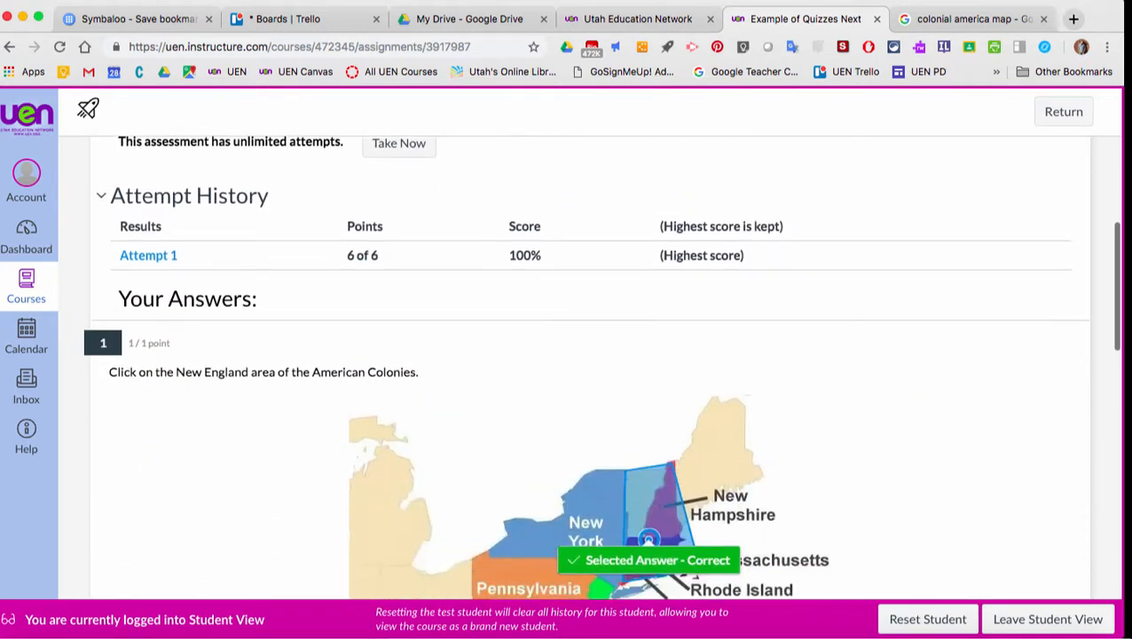
{"action": "scroll", "coordinate": [590, 363], "scroll_direction": "down", "scroll_amount": 5}
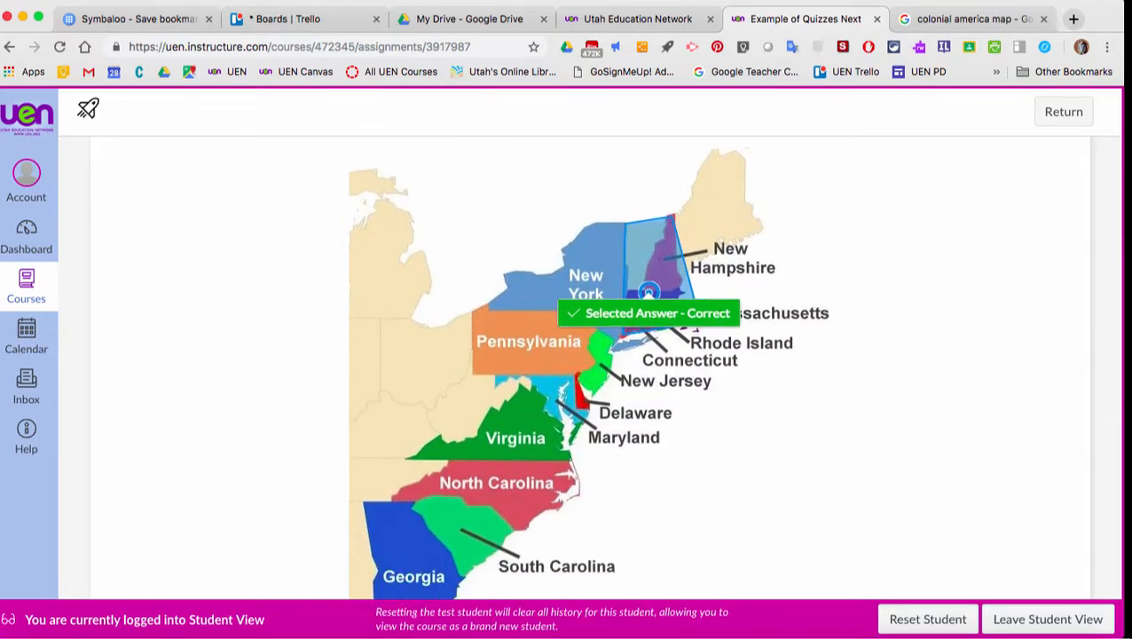
{"action": "scroll", "coordinate": [590, 364], "scroll_direction": "down", "scroll_amount": 5}
{"action": "scroll", "coordinate": [590, 364], "scroll_direction": "down", "scroll_amount": 8}
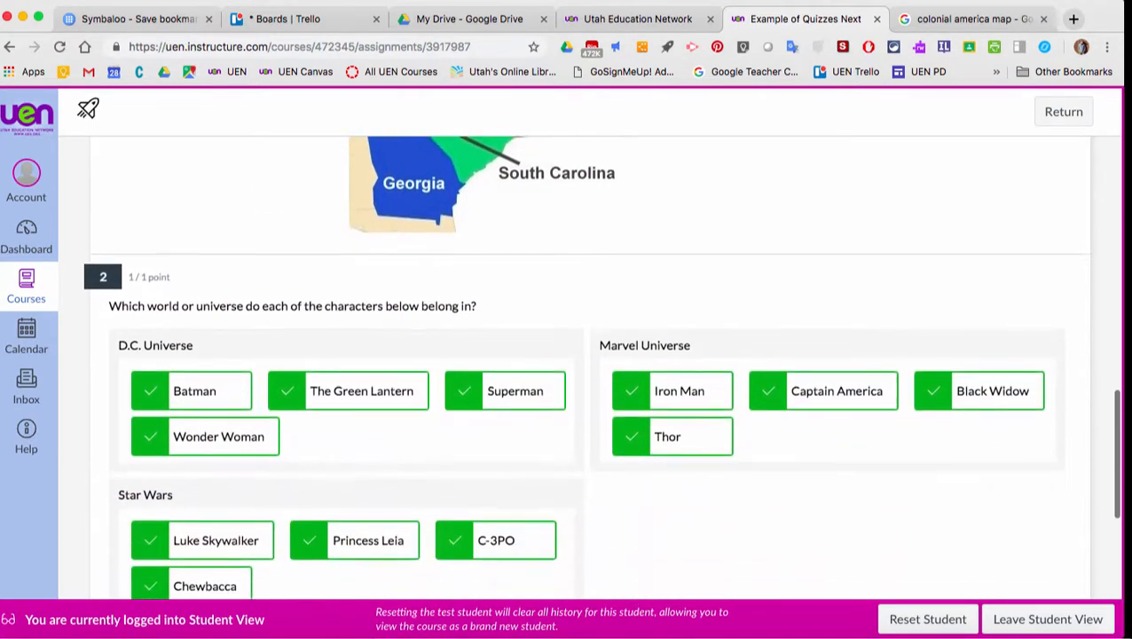
{"action": "scroll", "coordinate": [590, 364], "scroll_direction": "down", "scroll_amount": 3}
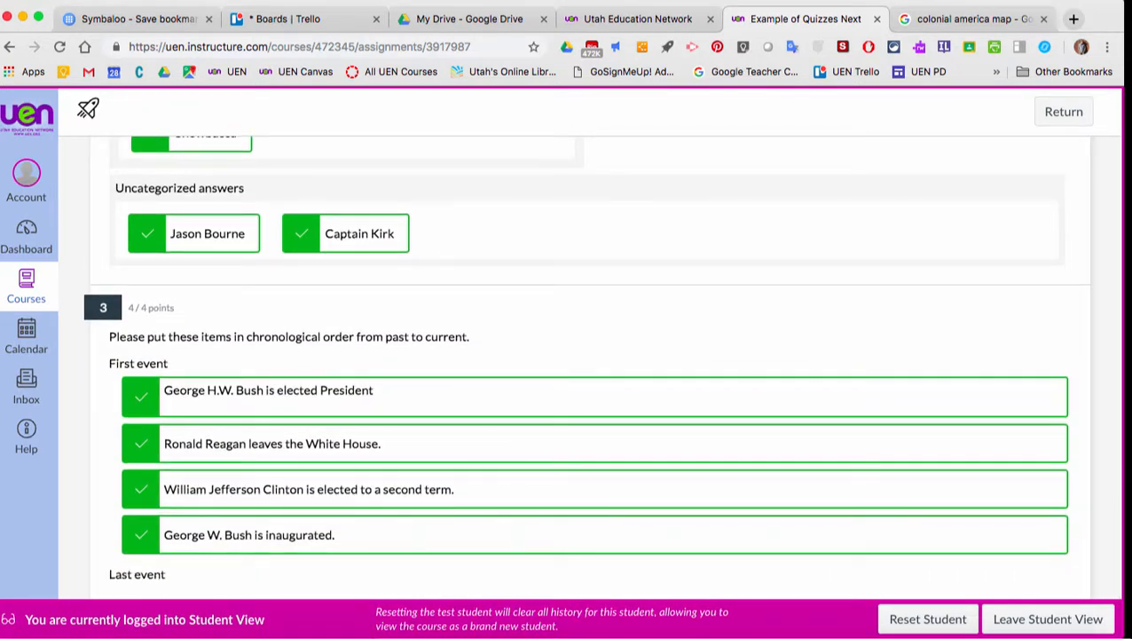
- Leave Student View and examine the quiz's moderation list of student attempts and its available reports
{"action": "left_click", "coordinate": [1047, 619]}
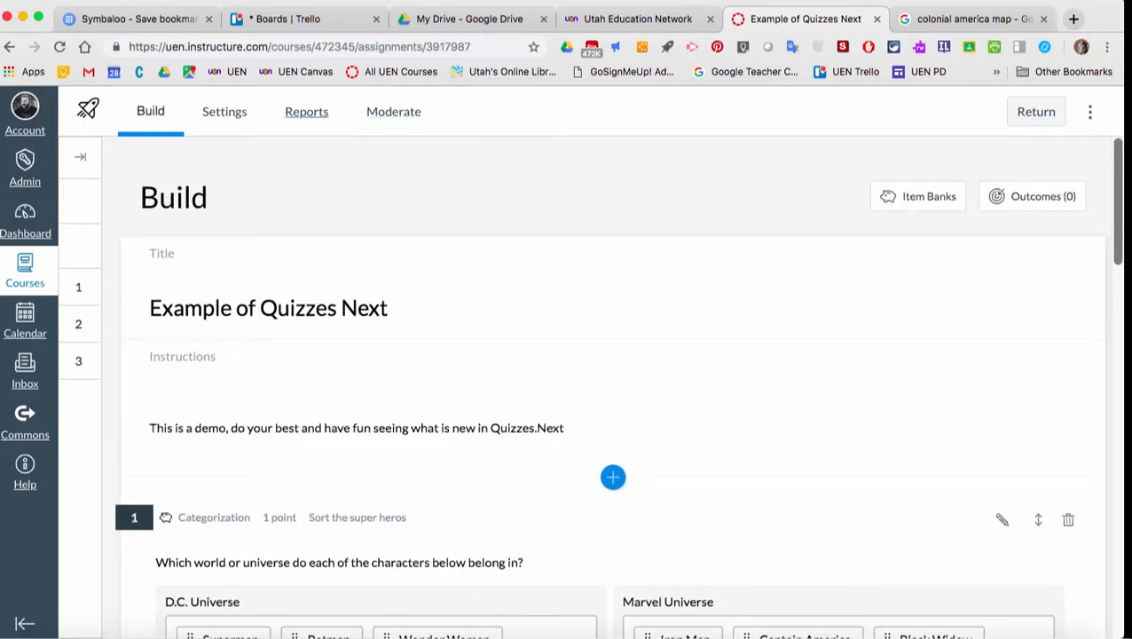
{"action": "left_click", "coordinate": [393, 111]}
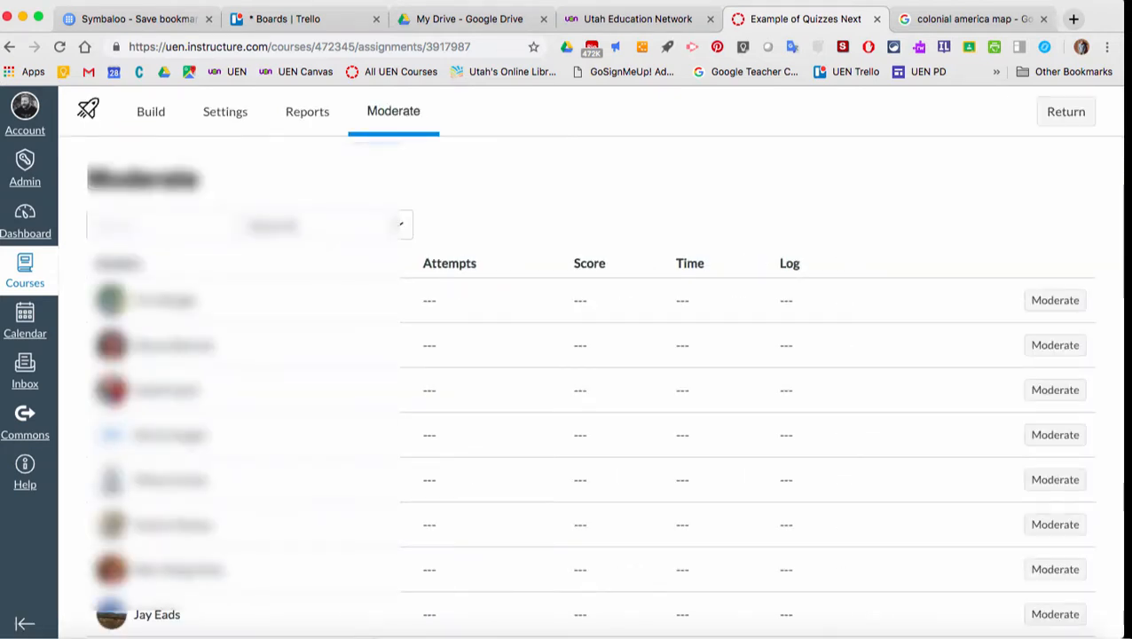
{"action": "scroll", "coordinate": [603, 386], "scroll_direction": "down", "scroll_amount": 10}
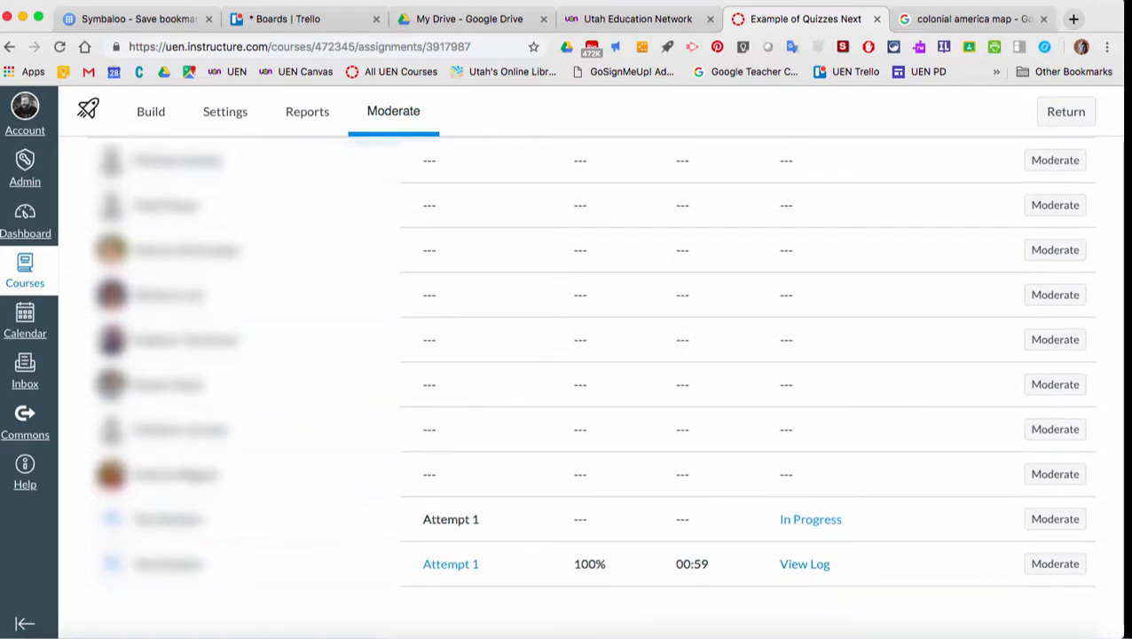
{"action": "scroll", "coordinate": [603, 386], "scroll_direction": "up", "scroll_amount": 10}
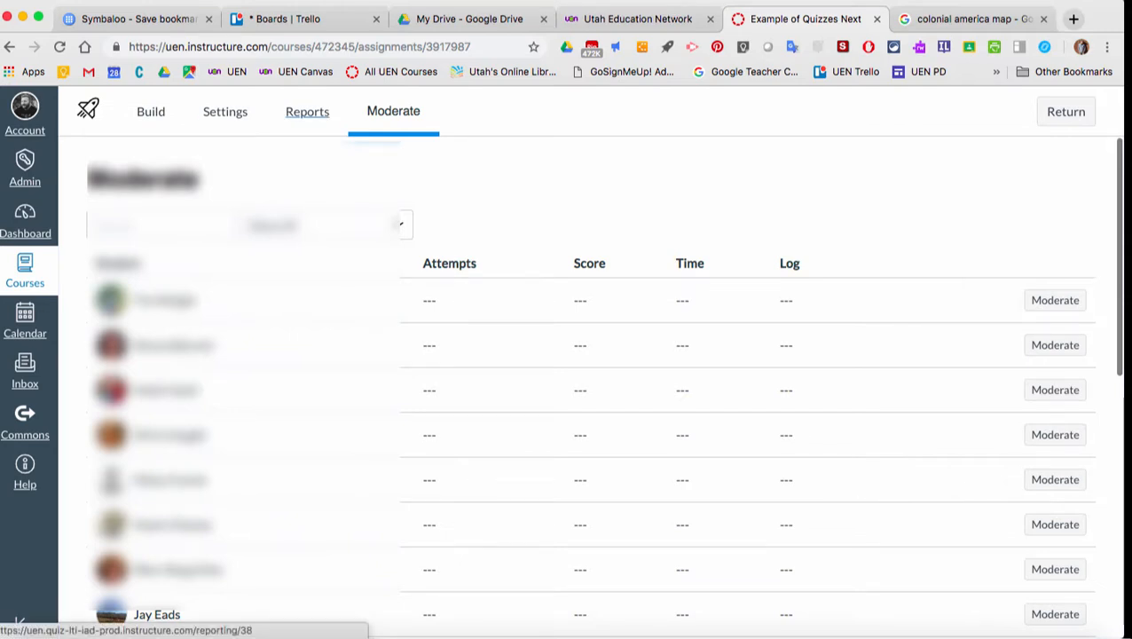
{"action": "left_click", "coordinate": [307, 111]}
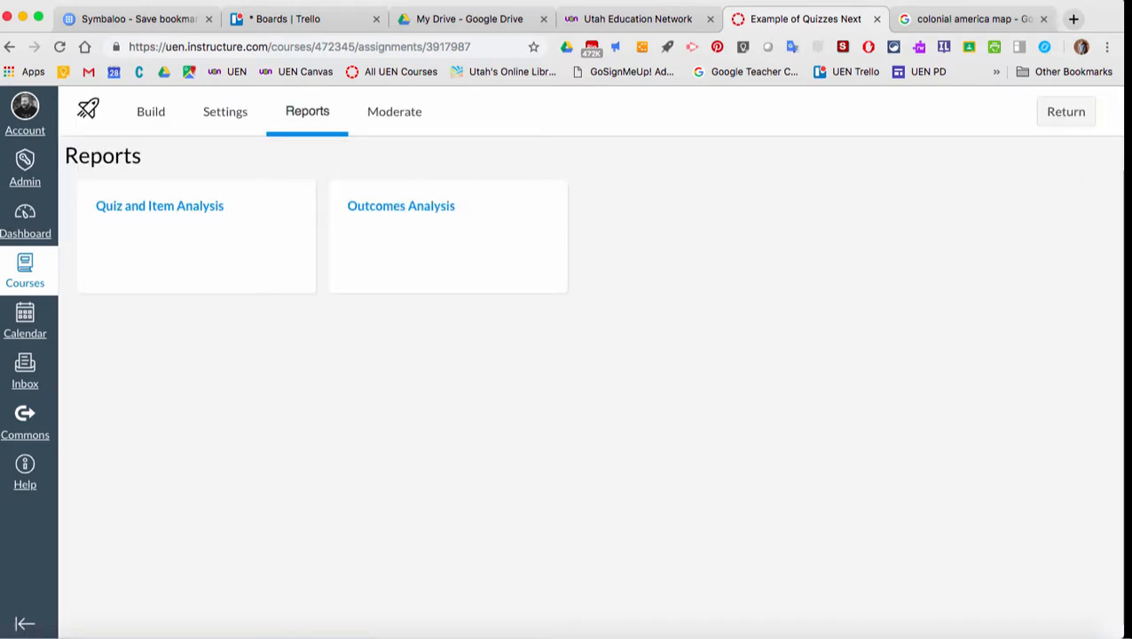
- Return from the quiz builder to the course's assignments list and look through its assignment groups
{"action": "left_click", "coordinate": [150, 111]}
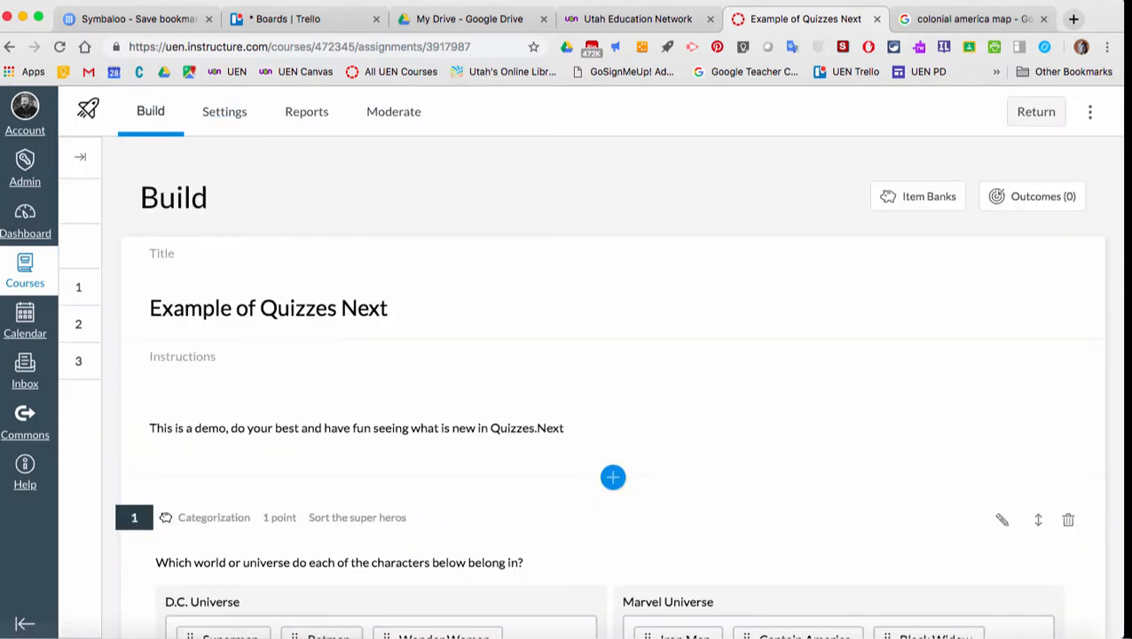
{"action": "left_click", "coordinate": [1036, 111]}
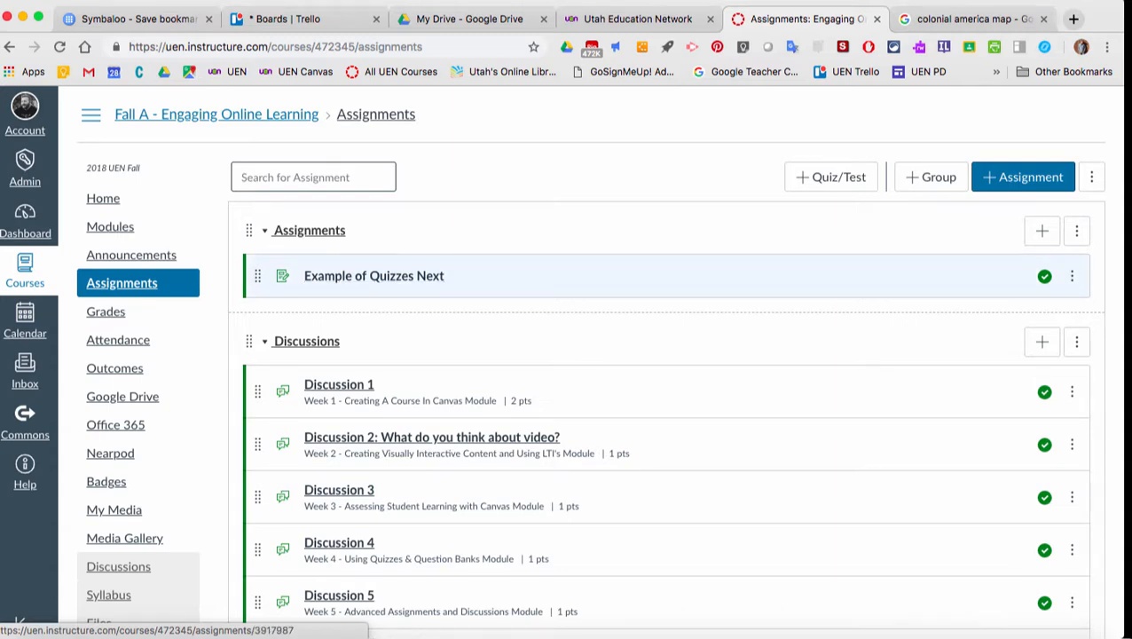
{"action": "scroll", "coordinate": [568, 355], "scroll_direction": "down", "scroll_amount": 4}
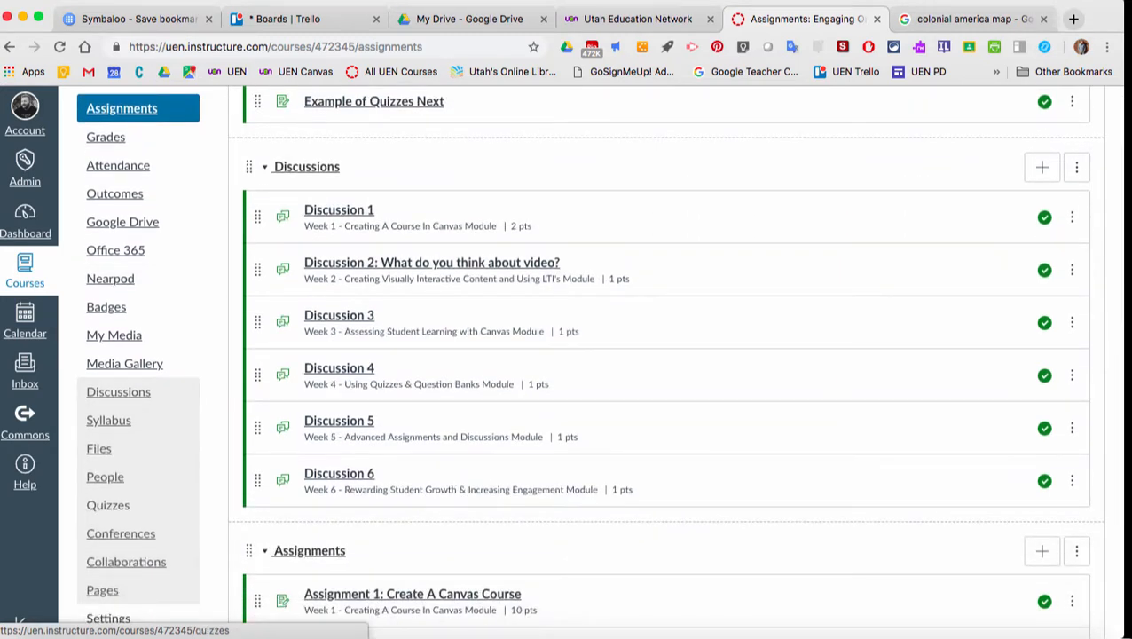
{"action": "scroll", "coordinate": [568, 355], "scroll_direction": "up", "scroll_amount": 4}
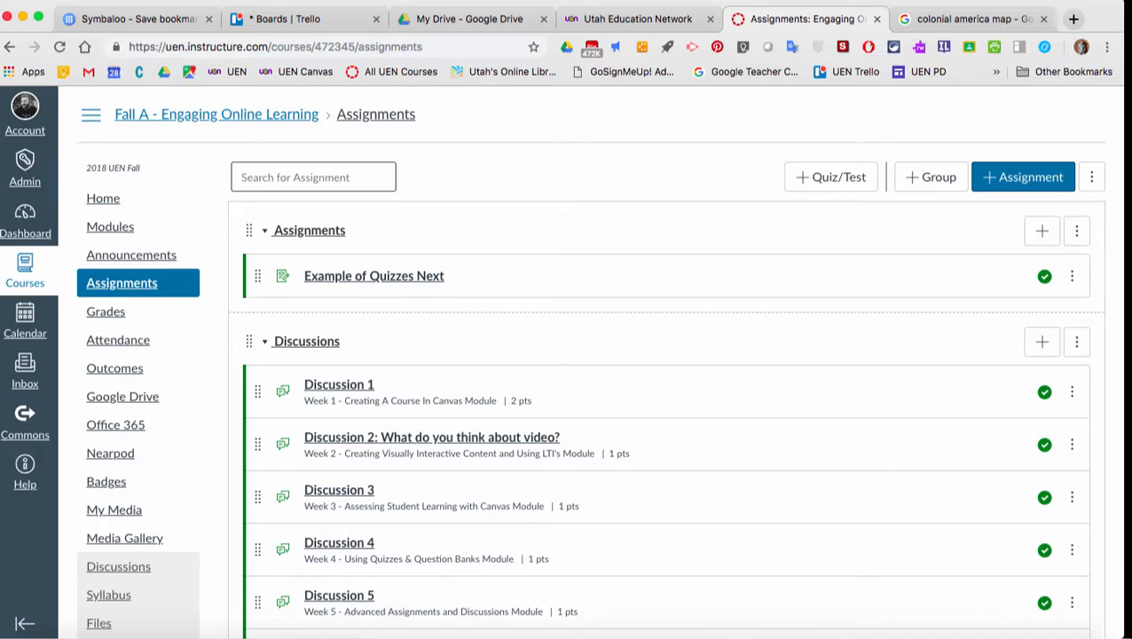
{"action": "scroll", "coordinate": [598, 363], "scroll_direction": "down", "scroll_amount": 5}
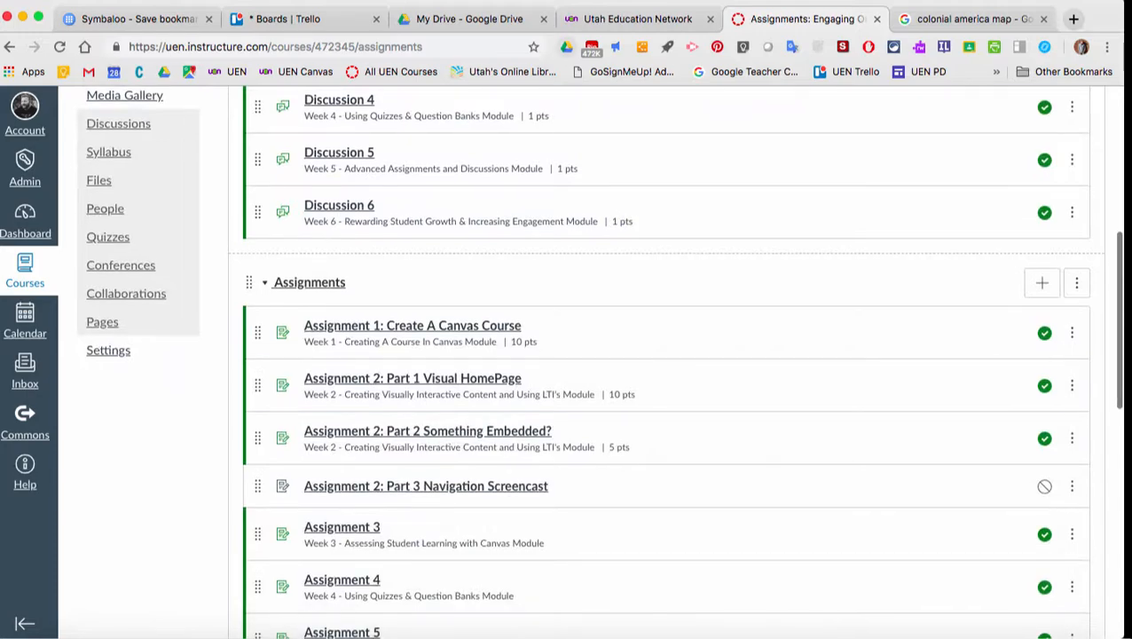